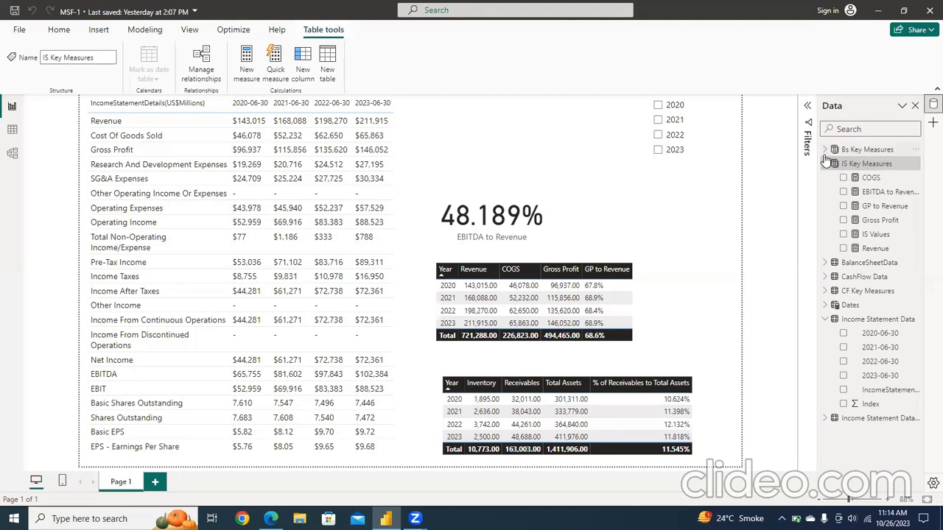
Step: Create a new measure in IS Key Measures named EBITDA, starting its formula with CALCULATE over [IS Values]
{"action": "left_click", "coordinate": [825, 150]}
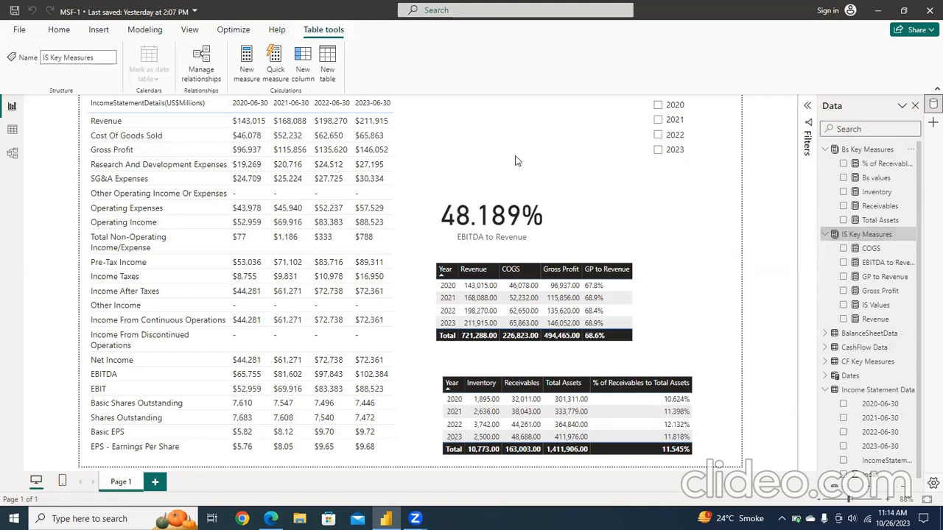
{"action": "left_click", "coordinate": [250, 75]}
{"action": "left_click", "coordinate": [249, 74]}
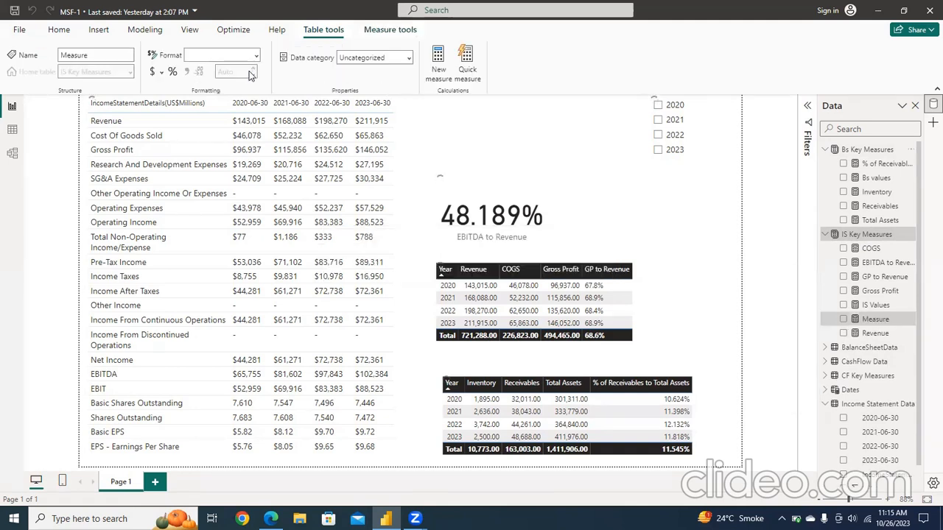
{"action": "type", "text": "E"}
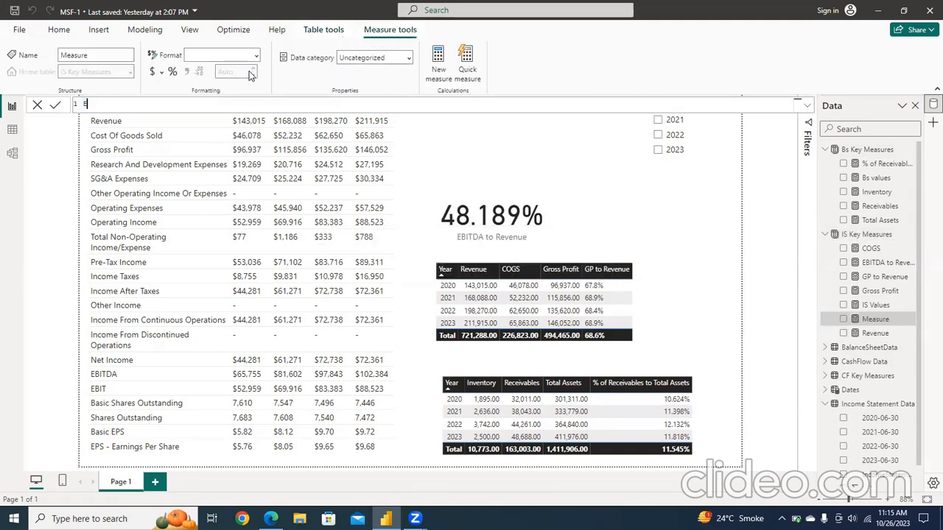
{"action": "type", "text": "BITDA="}
{"action": "key", "text": "shift+Return"}
{"action": "type", "text": "CALCULATE("}
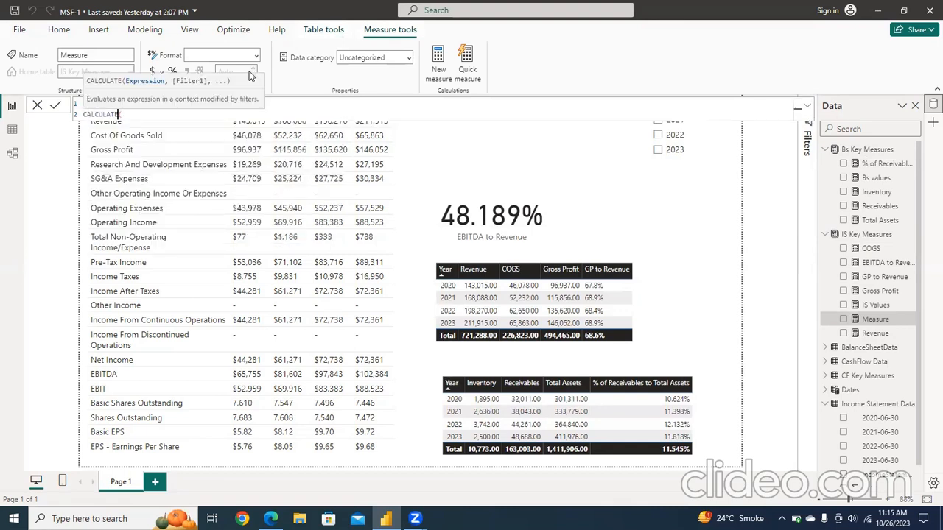
{"action": "key", "text": "shift+Return"}
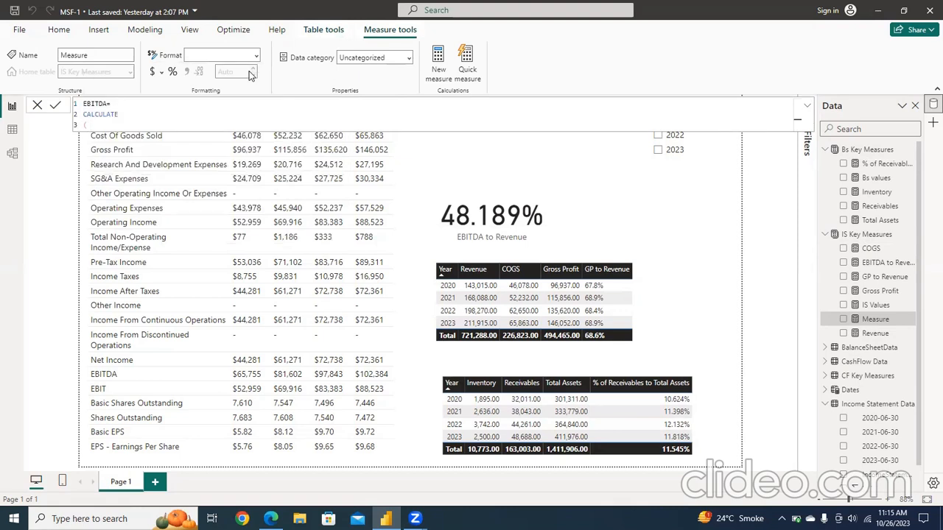
{"action": "type", "text": "IS Va"}
{"action": "key", "text": "Tab"}
{"action": "type", "text": ","}
{"action": "key", "text": "shift+Return"}
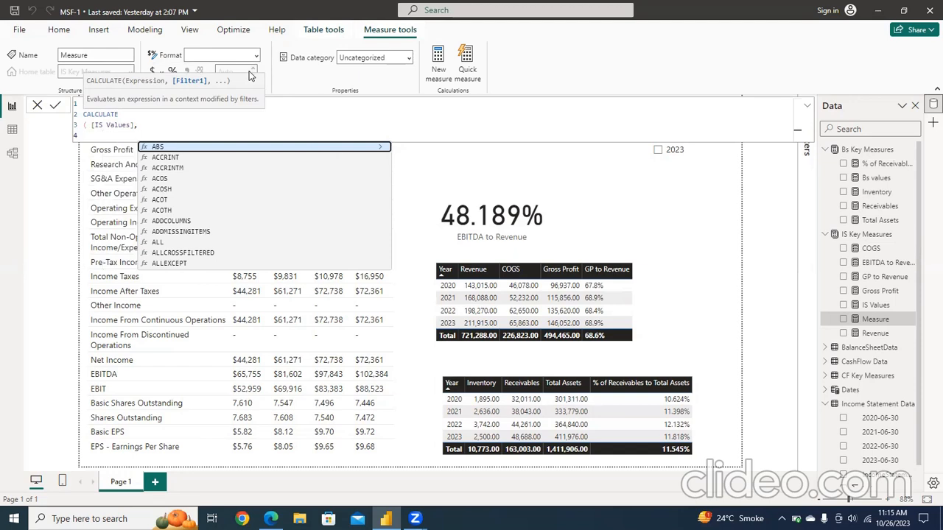
Step: Complete the EBITDA formula with the filter 'Income Statement Data (2)'[IncomeStatementDetails(US$Millions)]="EBITDA" and commit the measure
{"action": "type", "text": "INCOME"}
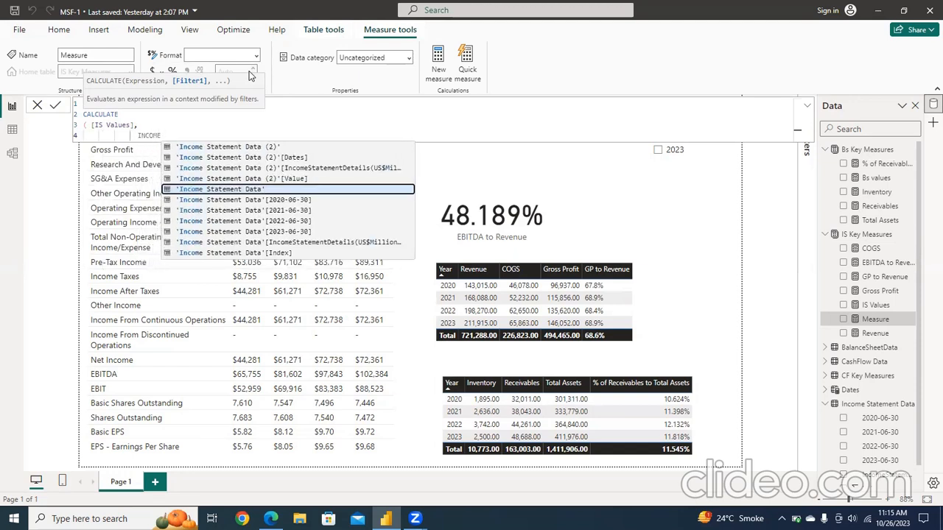
{"action": "key", "text": "Up"}
{"action": "key", "text": "Up"}
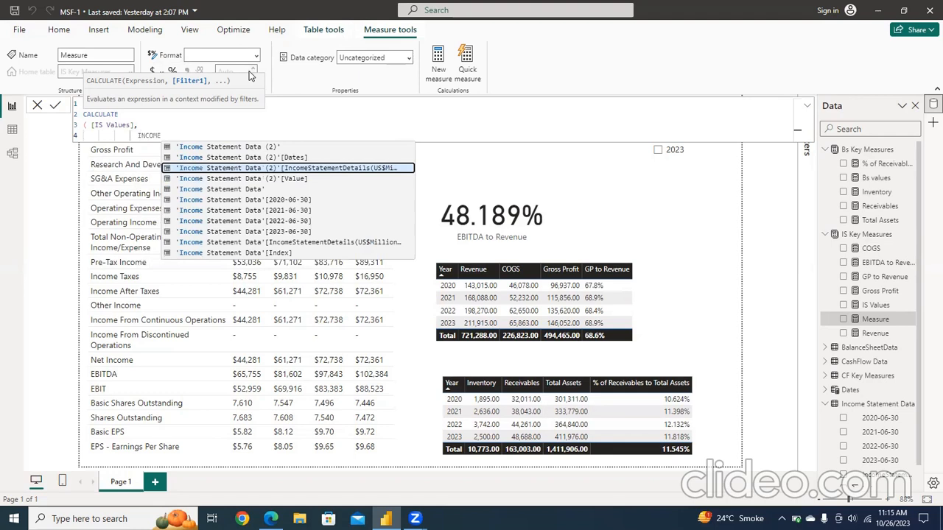
{"action": "key", "text": "Tab"}
{"action": "type", "text": ")]"}
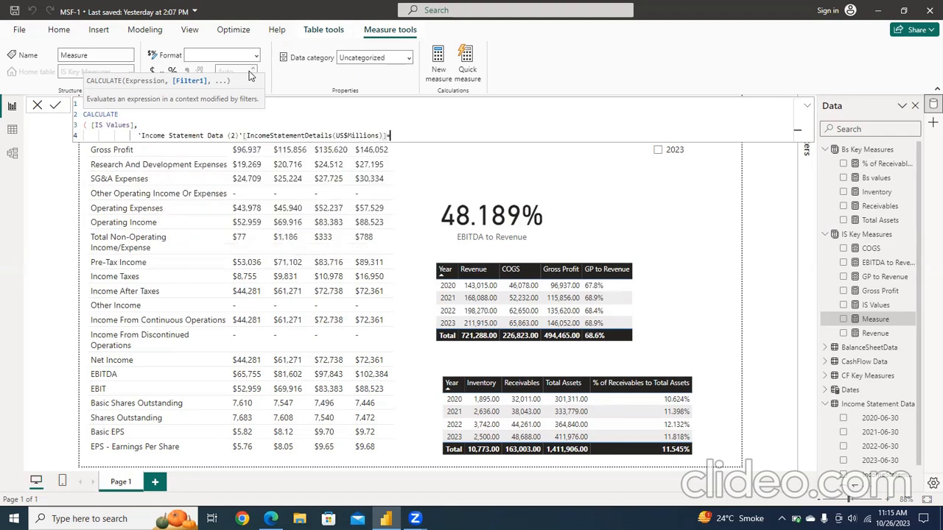
{"action": "type", "text": "=\"EBITDA\""}
{"action": "key", "text": "shift+Return"}
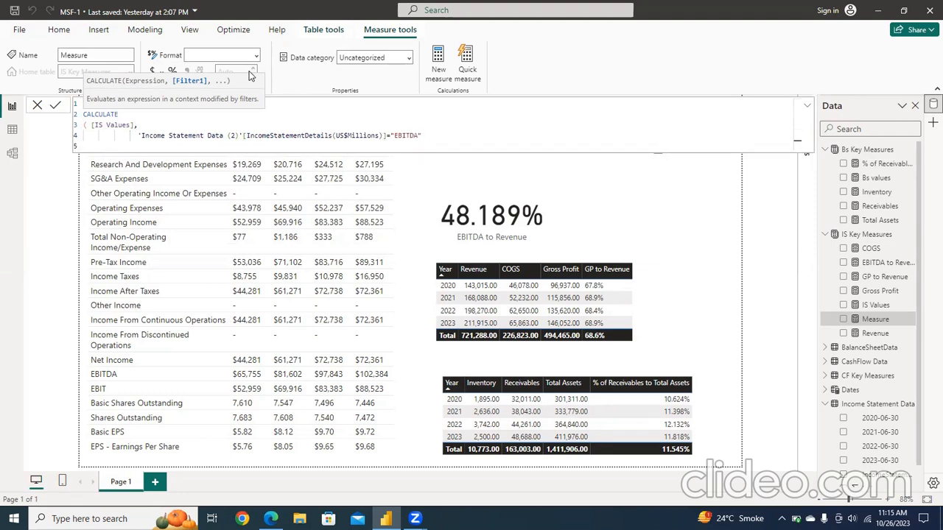
{"action": "type", "text": ")"}
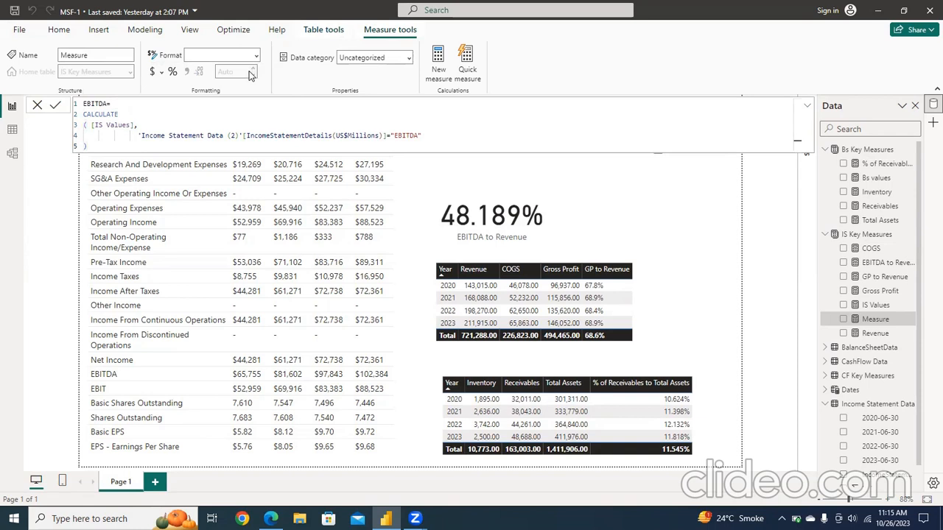
{"action": "key", "text": "Return"}
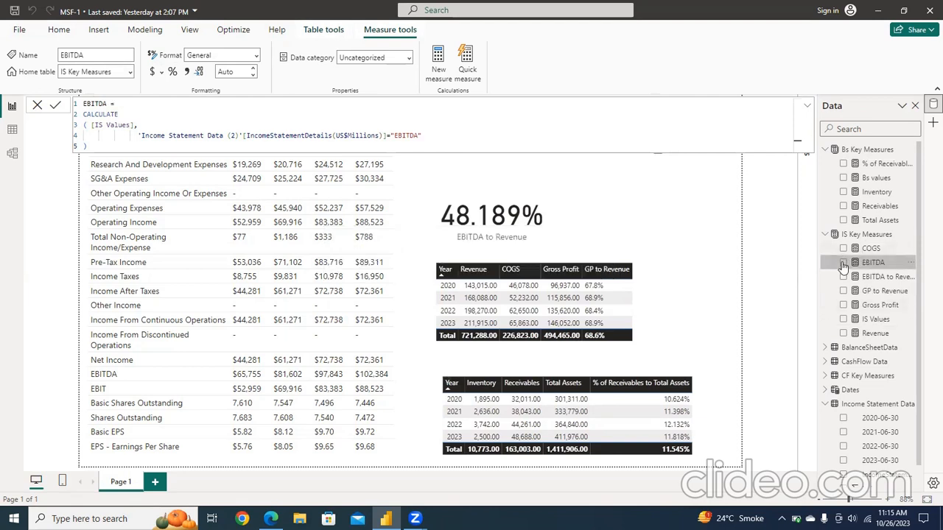
Step: Add a card showing the EBITDA measure to the report and select 2022 in the year slicer
{"action": "left_click", "coordinate": [843, 263]}
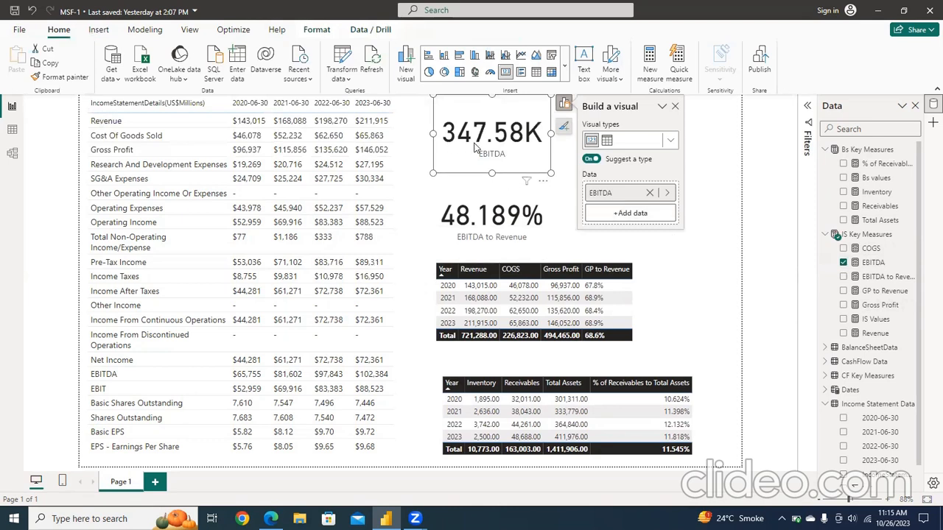
{"action": "left_click", "coordinate": [734, 251]}
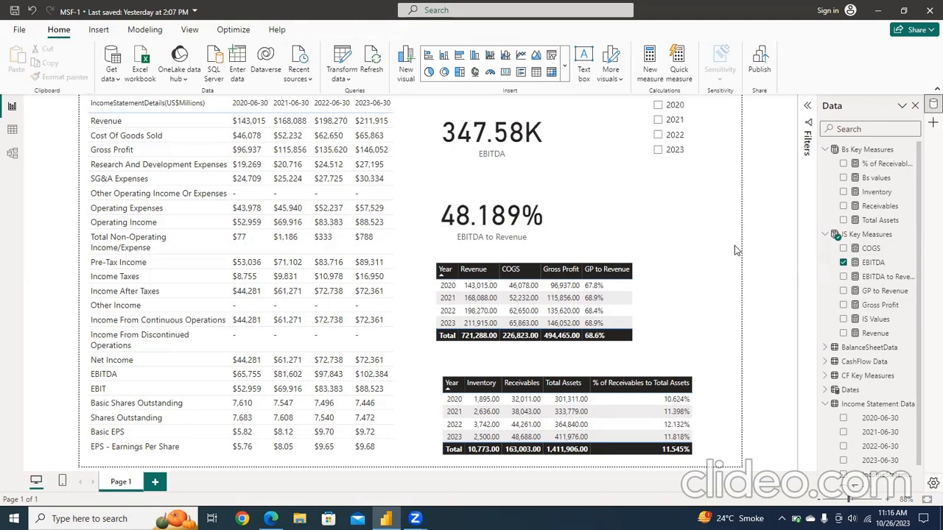
{"action": "left_click", "coordinate": [658, 136]}
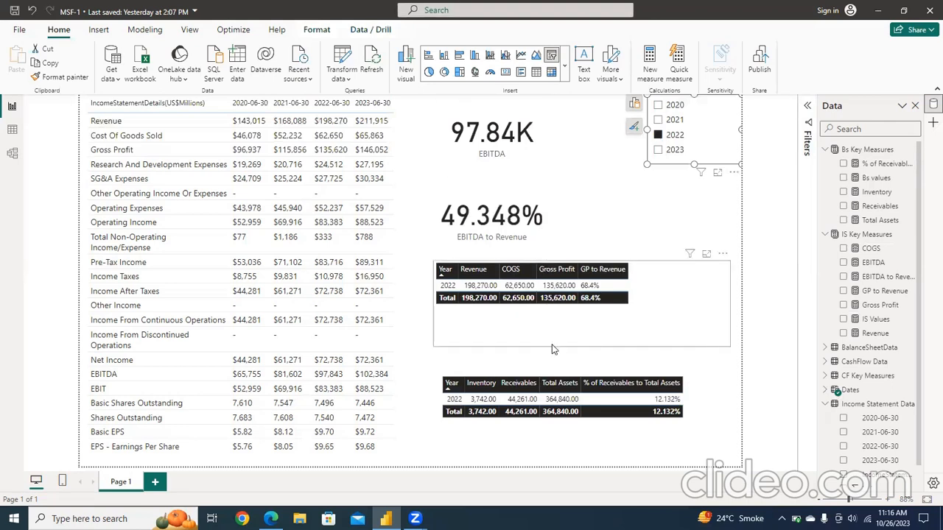
Step: Examine how the Income Statement Data (2), BalanceSheetData and Income Statement Data tables relate to Dates in the model
{"action": "left_click", "coordinate": [12, 155]}
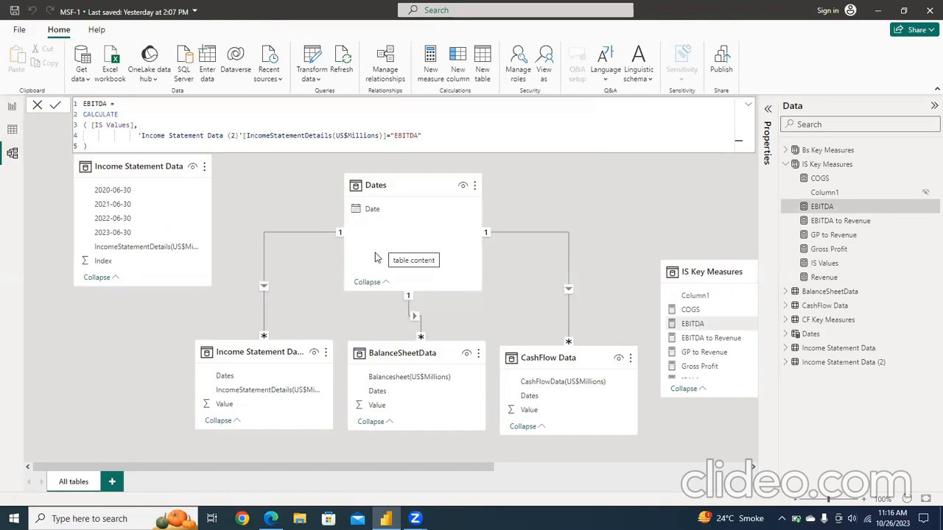
{"action": "left_click", "coordinate": [258, 349]}
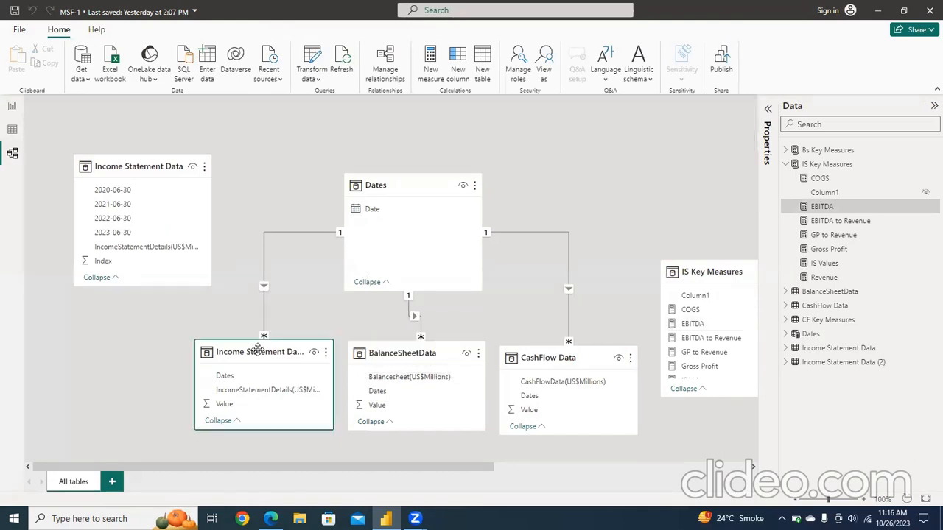
{"action": "left_click", "coordinate": [434, 355]}
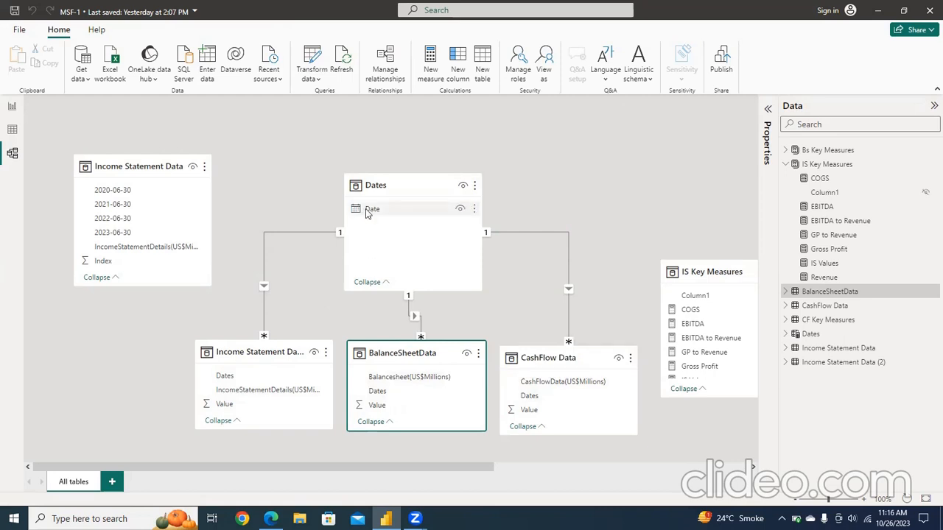
{"action": "left_click", "coordinate": [153, 175]}
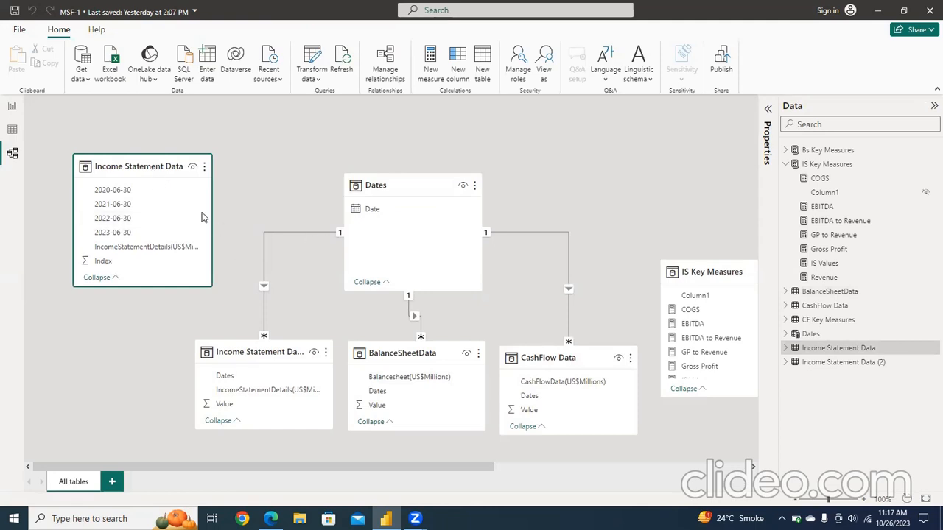
{"action": "left_click", "coordinate": [12, 110]}
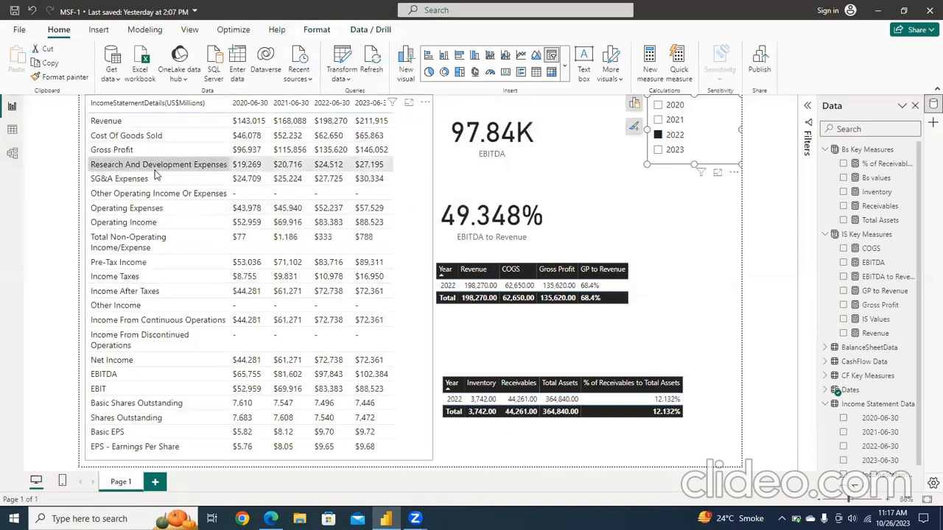
Step: Check which table and fields feed the large income statement table on the report page
{"action": "left_click", "coordinate": [430, 230]}
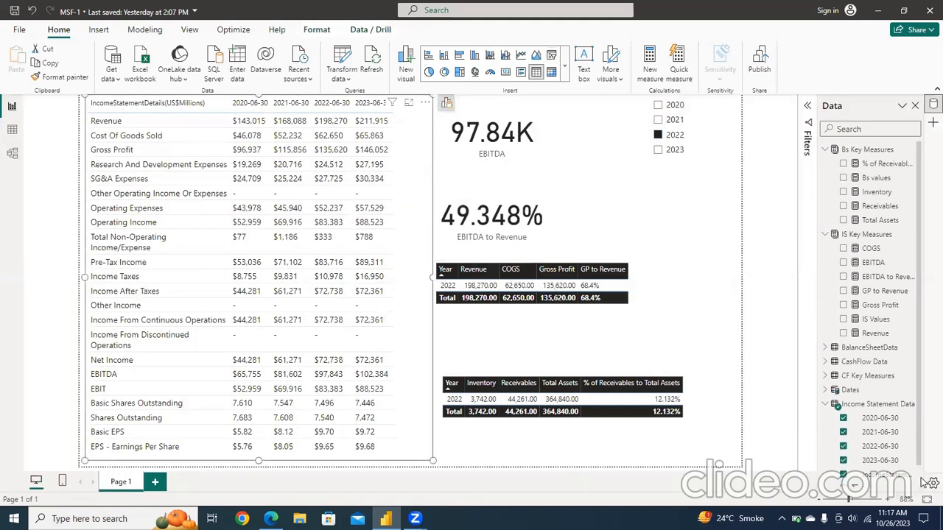
{"action": "scroll", "coordinate": [919, 479], "scroll_direction": "down", "scroll_amount": 1}
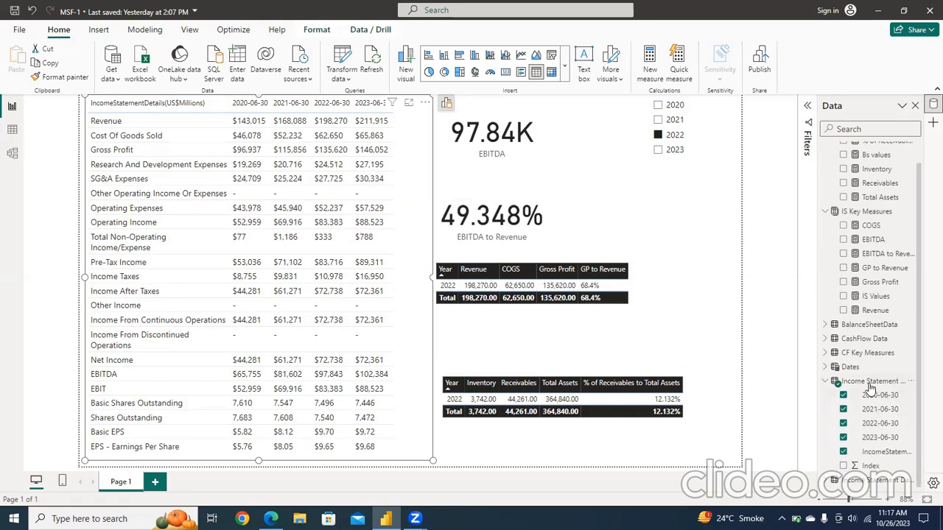
{"action": "mouse_move", "coordinate": [871, 389]}
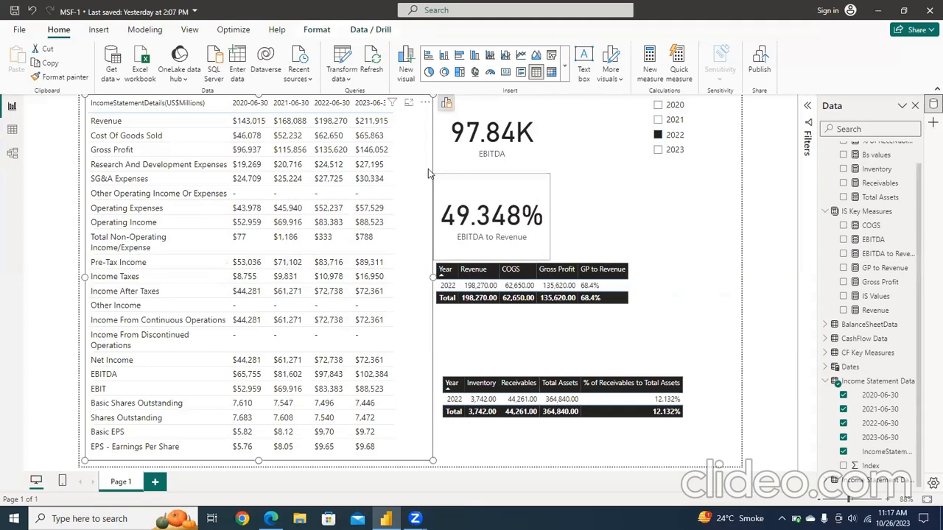
Step: Shift the EBITDA to Revenue card and the EBITDA card slightly to the right, away from the income statement table
{"action": "left_click", "coordinate": [520, 219]}
{"action": "left_click_drag", "start_coordinate": [522, 219], "coordinate": [553, 214]}
{"action": "right_click", "coordinate": [554, 214]}
{"action": "left_click", "coordinate": [496, 158]}
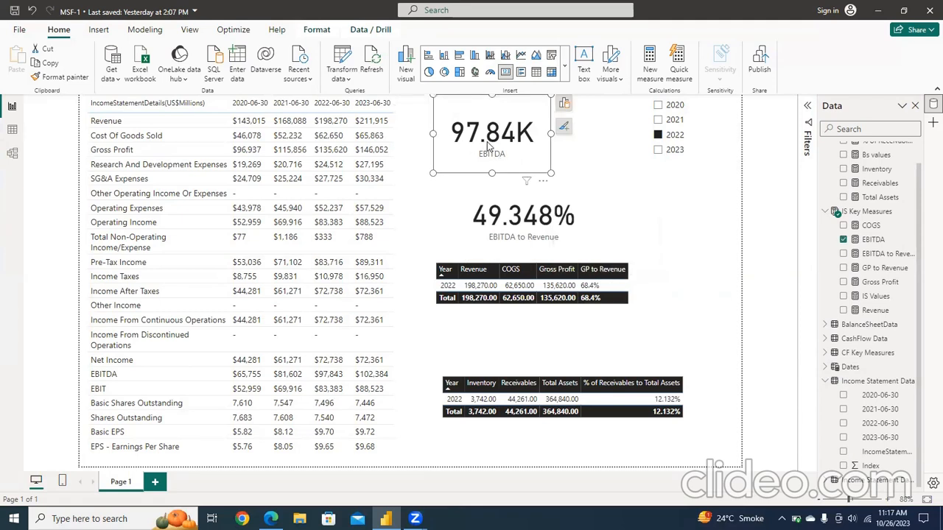
{"action": "left_click_drag", "start_coordinate": [461, 139], "coordinate": [495, 148]}
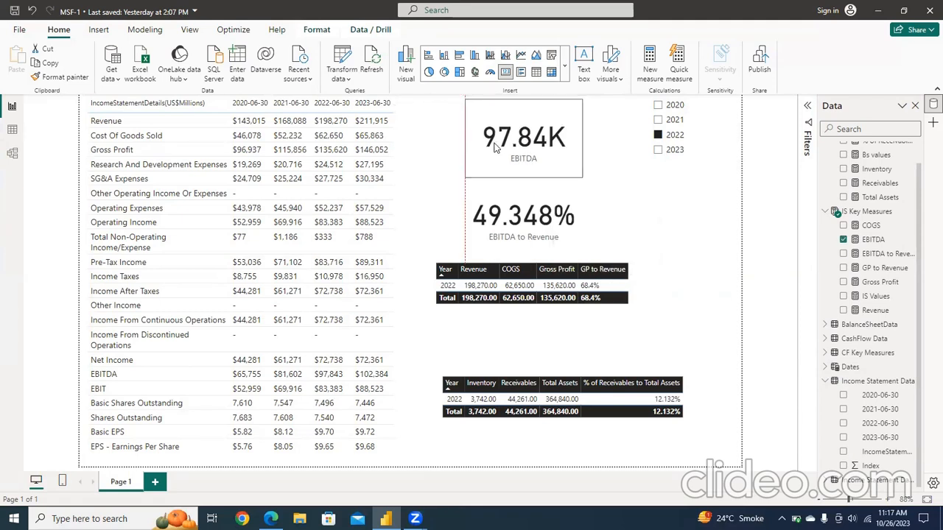
Step: Review the settings of the relationship between Income Statement Data (2) and Dates in the model, then return to the report
{"action": "left_click", "coordinate": [12, 153]}
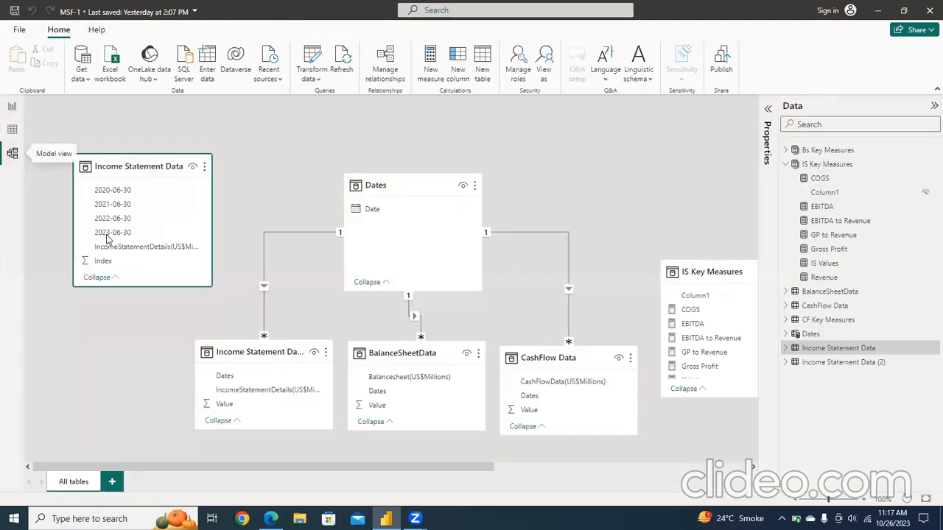
{"action": "left_click", "coordinate": [263, 287]}
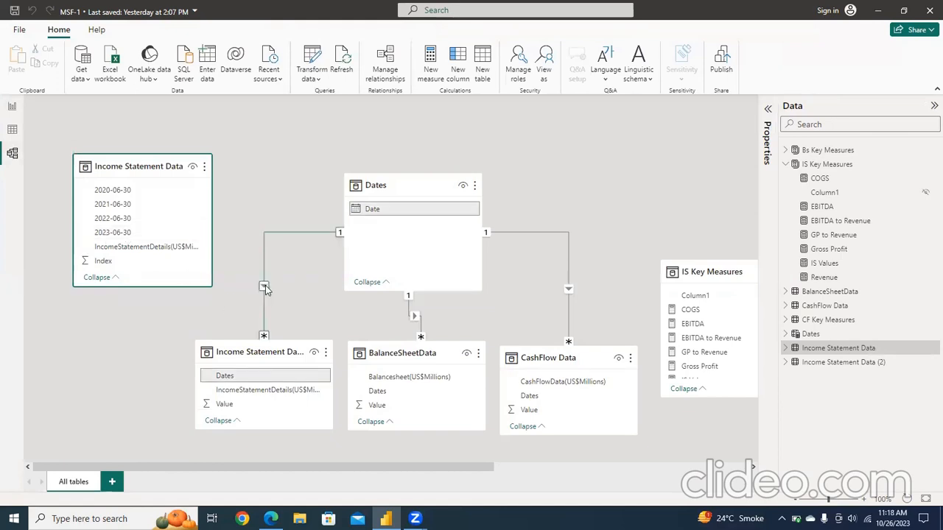
{"action": "left_click", "coordinate": [265, 286]}
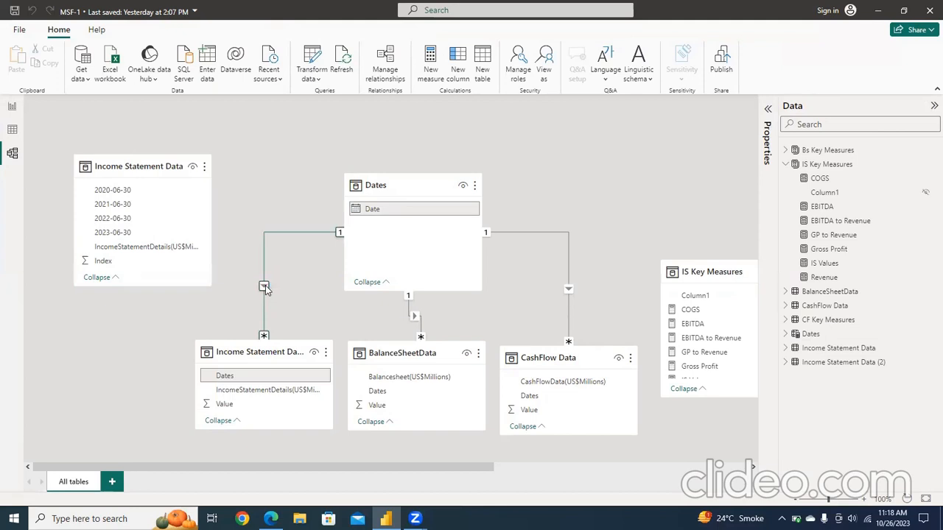
{"action": "double_click", "coordinate": [265, 286]}
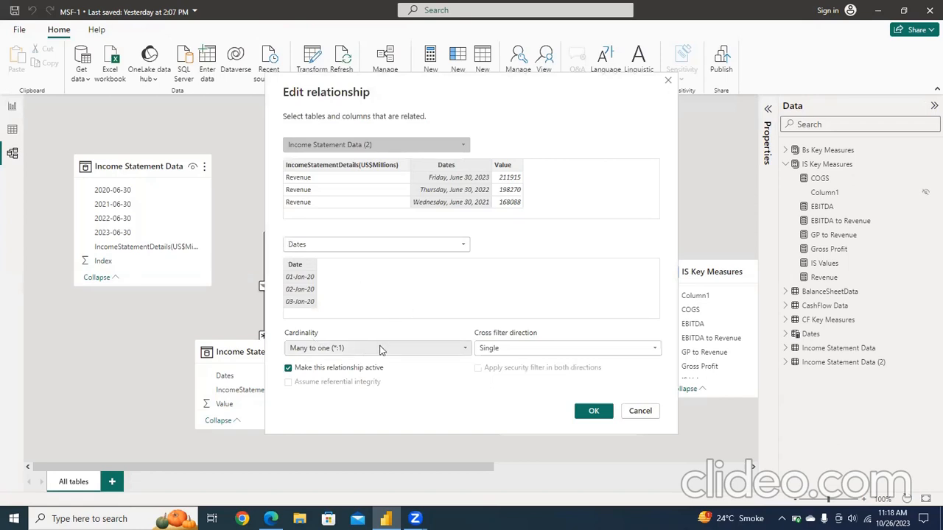
{"action": "left_click", "coordinate": [594, 413]}
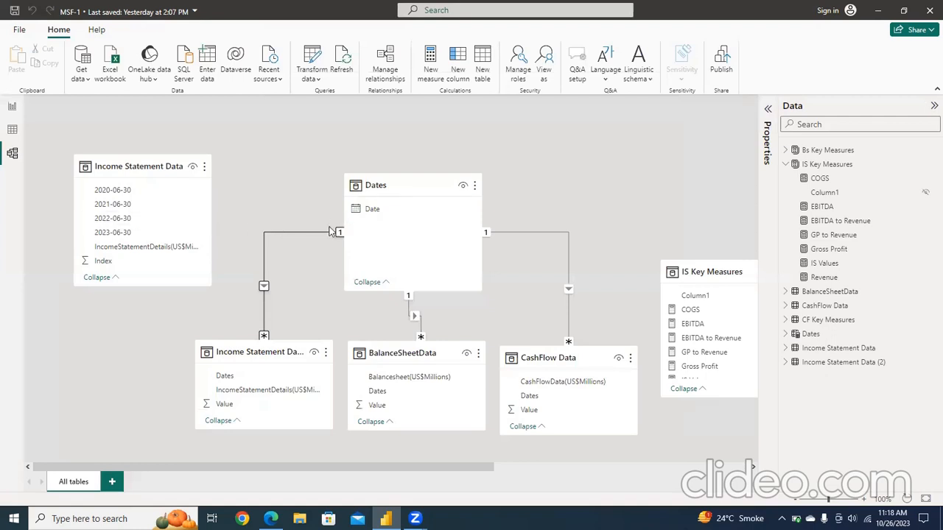
{"action": "left_click", "coordinate": [271, 233]}
{"action": "left_click", "coordinate": [248, 242]}
{"action": "left_click", "coordinate": [6, 130]}
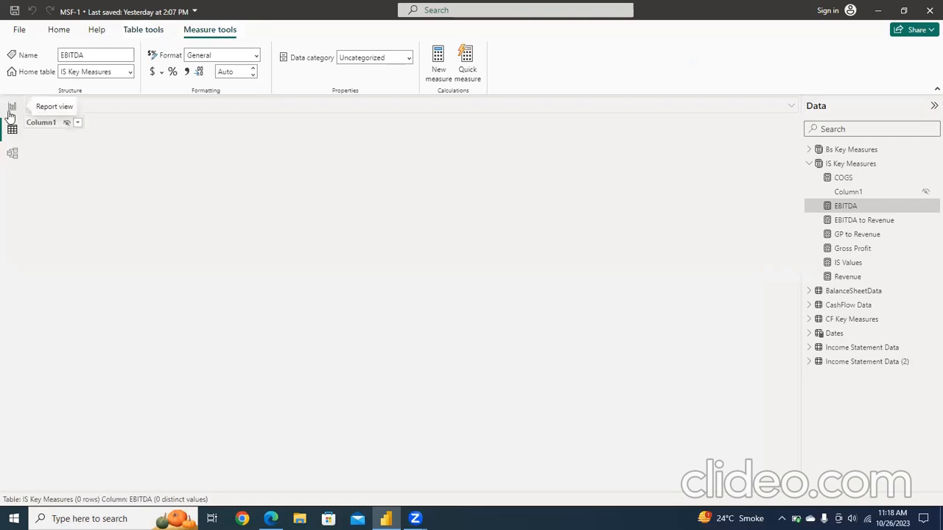
{"action": "left_click", "coordinate": [11, 110]}
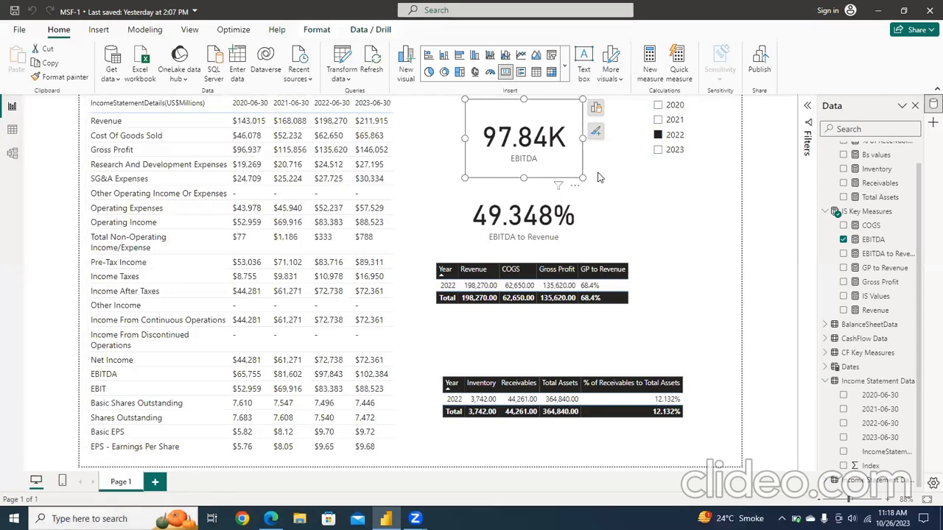
Step: Clear the 2022 selection in the year slicer and turn on interaction editing for it
{"action": "left_click", "coordinate": [658, 136]}
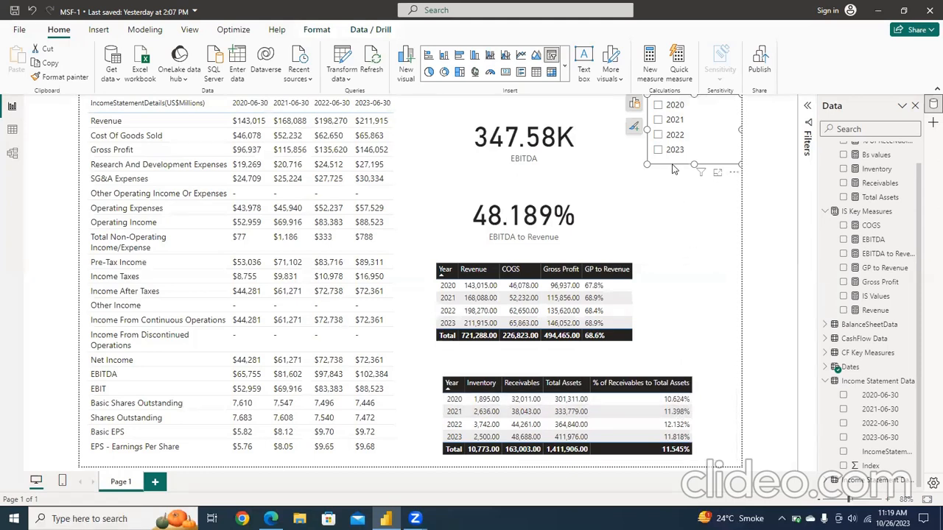
{"action": "left_click", "coordinate": [322, 31]}
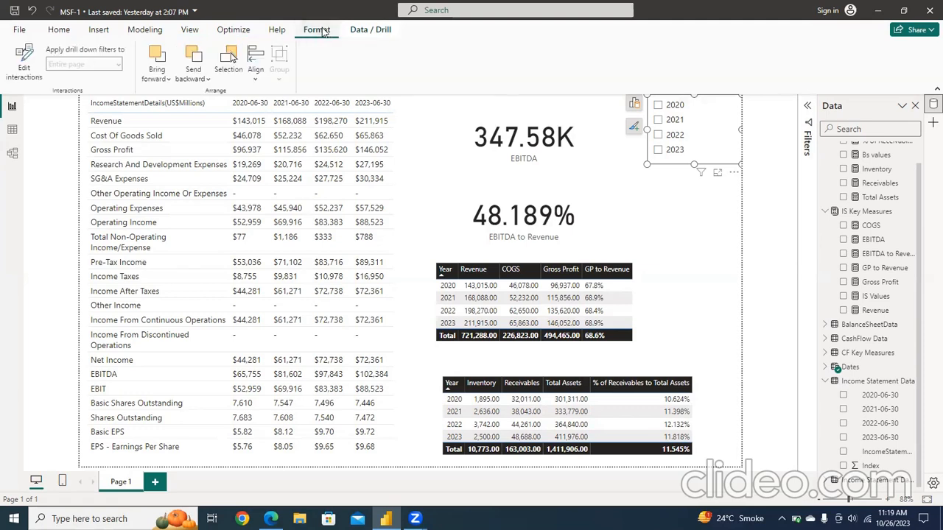
{"action": "left_click", "coordinate": [26, 62]}
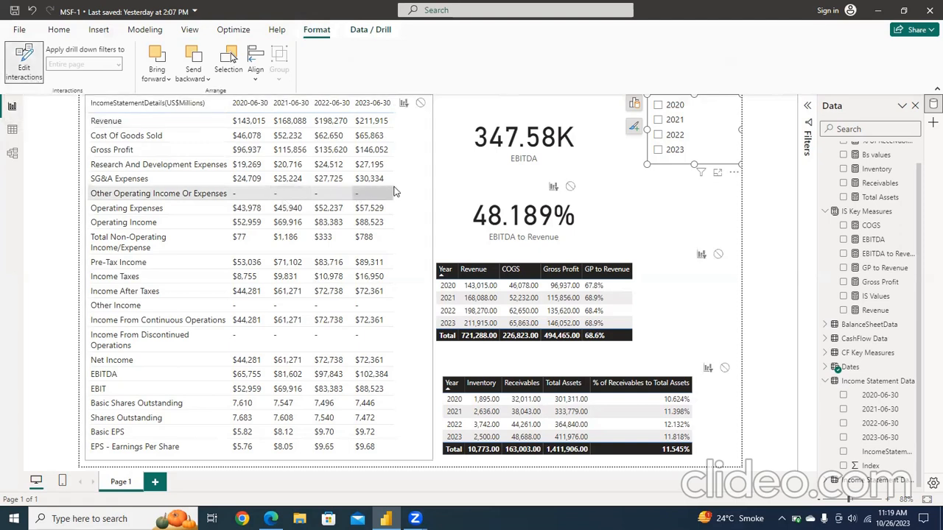
Step: Stop the year slicer from filtering the Revenue, COGS and Gross Profit table, and turn off interaction editing
{"action": "left_click", "coordinate": [718, 254]}
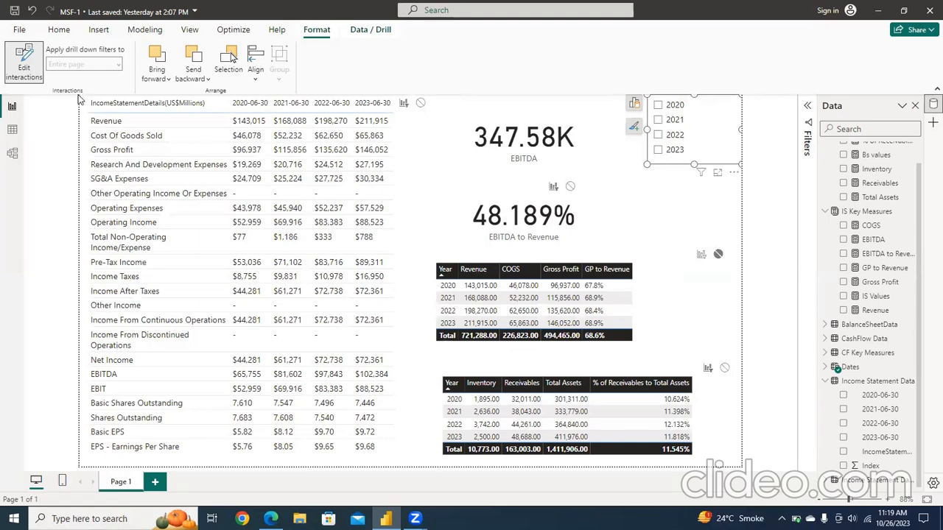
{"action": "left_click", "coordinate": [17, 77]}
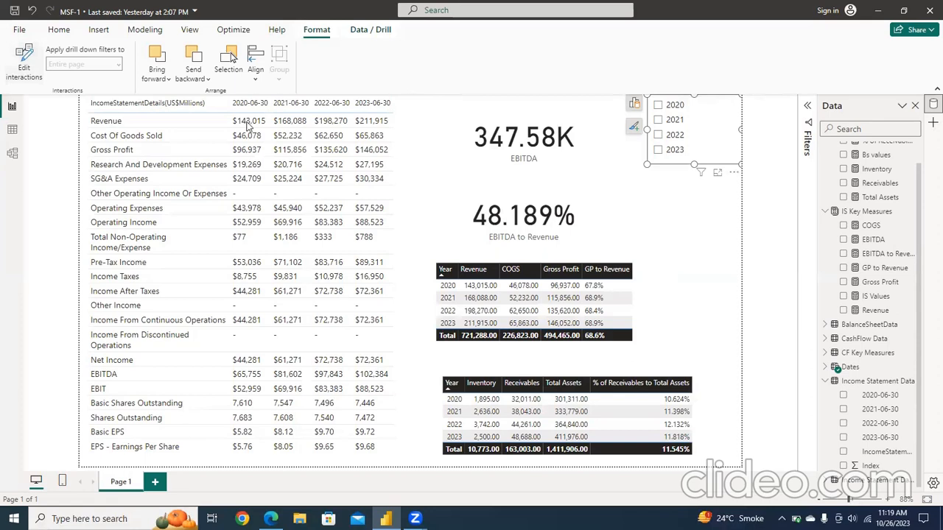
Step: Test the year slicer by selecting individual years and checking how the cards and tables respond, leaving no year selected
{"action": "left_click", "coordinate": [659, 135]}
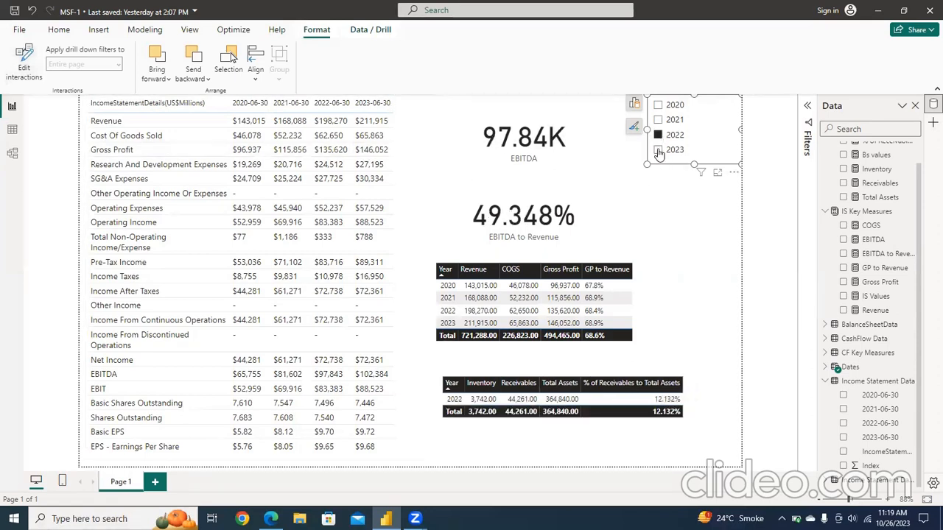
{"action": "left_click", "coordinate": [658, 150]}
{"action": "left_click", "coordinate": [659, 106]}
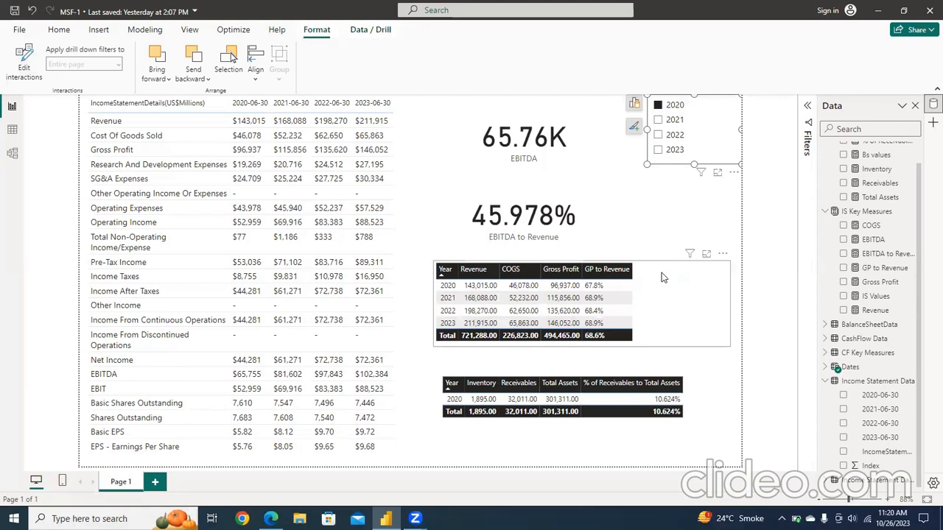
{"action": "left_click", "coordinate": [659, 135]}
{"action": "left_click", "coordinate": [659, 149]}
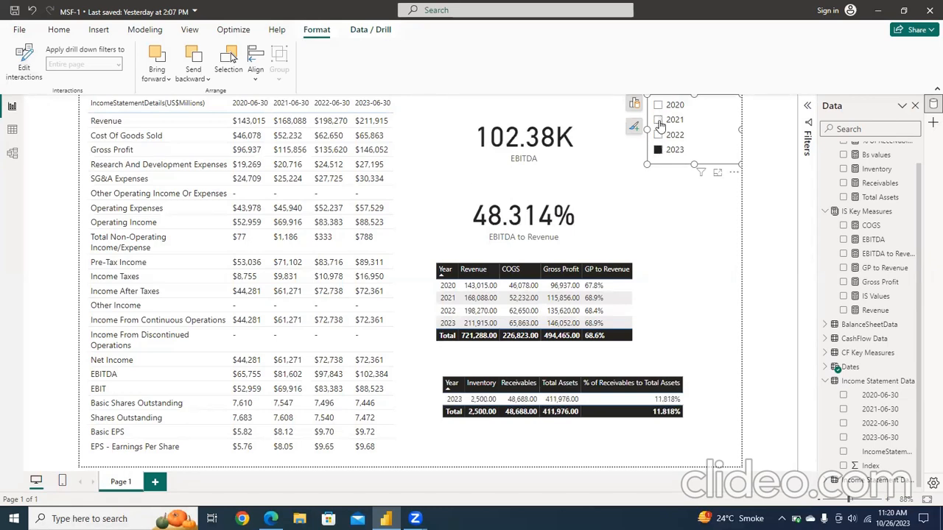
{"action": "left_click", "coordinate": [660, 120]}
{"action": "left_click", "coordinate": [659, 106]}
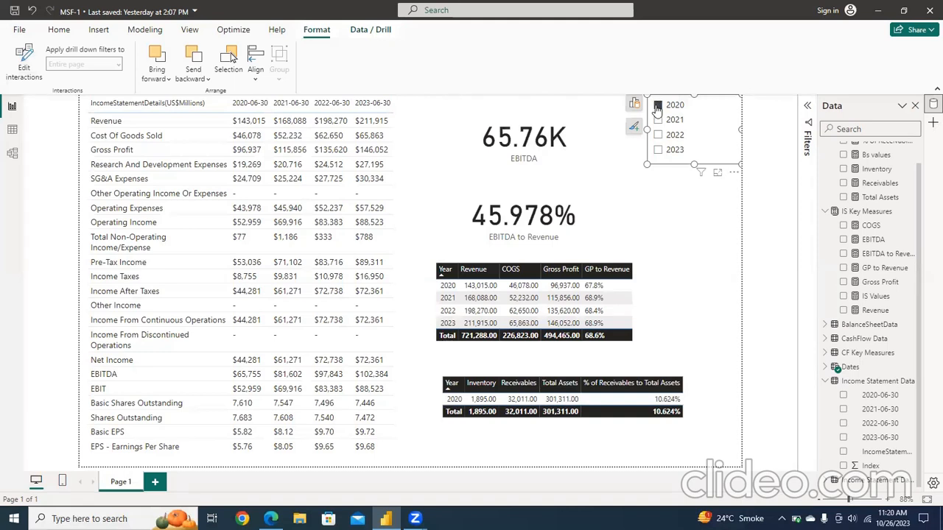
{"action": "left_click", "coordinate": [658, 106]}
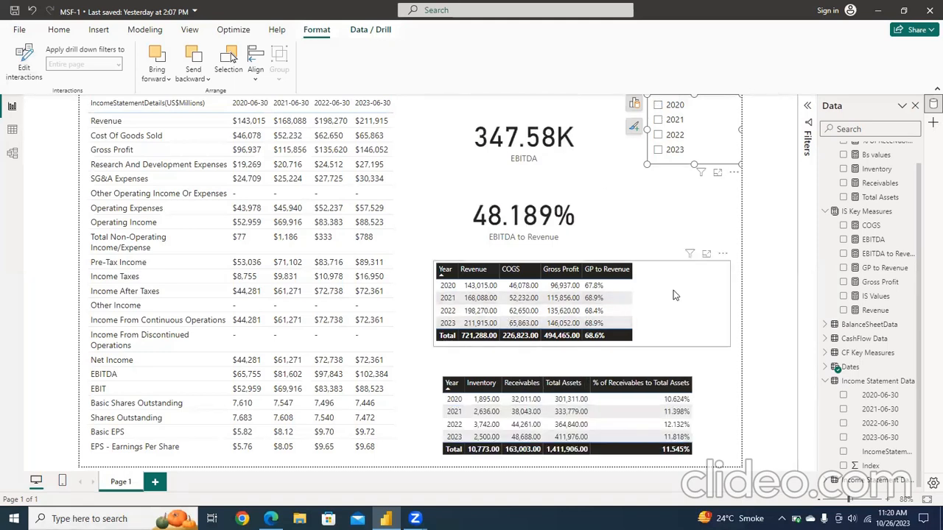
{"action": "left_click", "coordinate": [658, 136]}
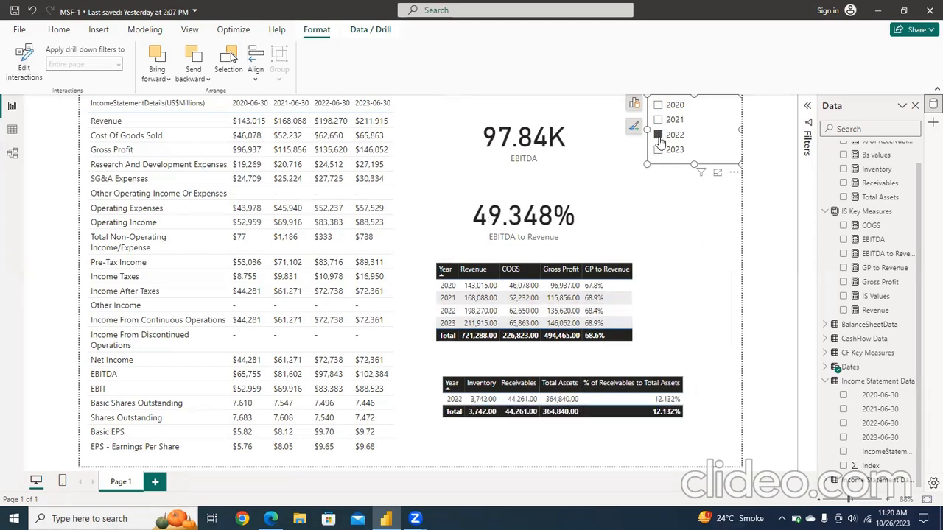
{"action": "left_click", "coordinate": [658, 136]}
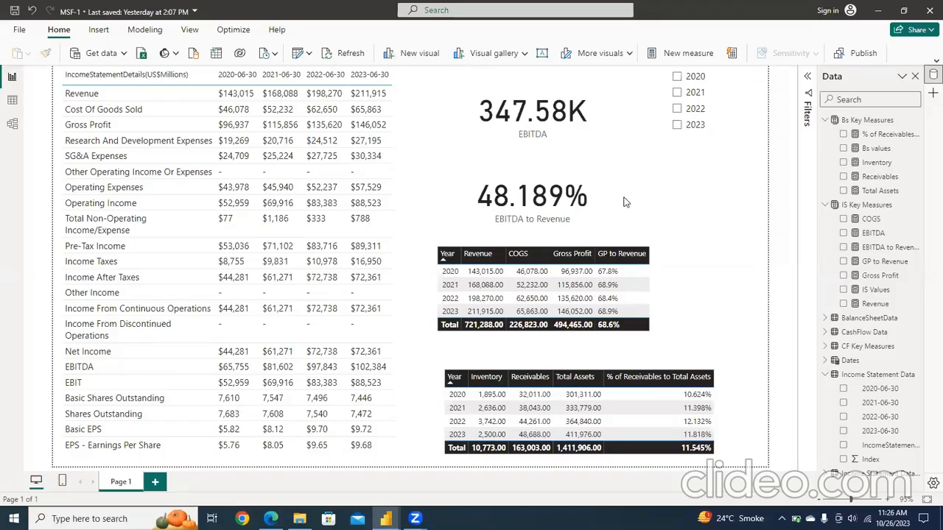
Step: Remove the EBITDA to Revenue card and the EBITDA card from the report page
{"action": "left_click", "coordinate": [567, 223]}
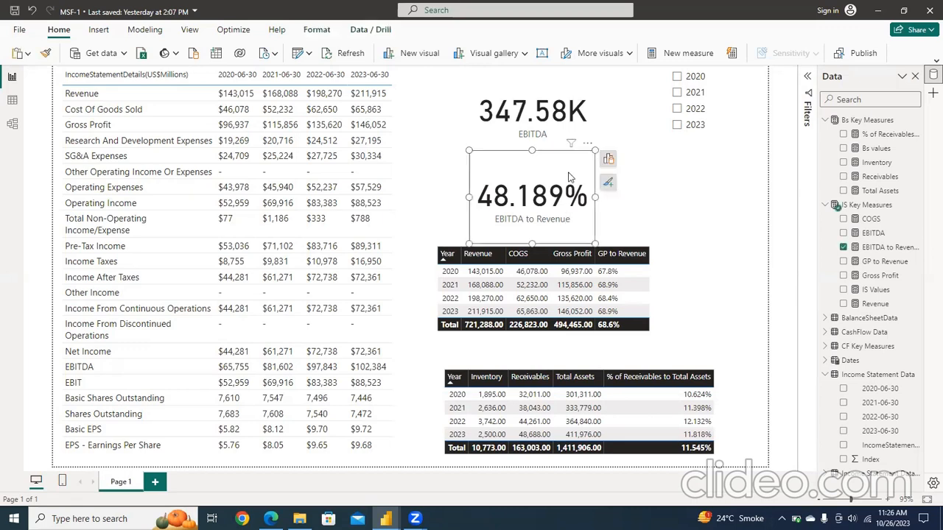
{"action": "left_click", "coordinate": [587, 146]}
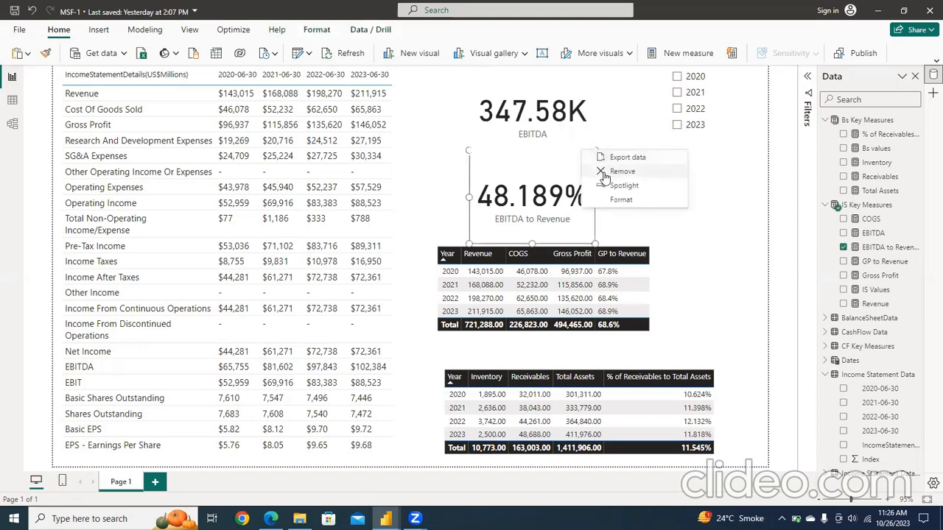
{"action": "key", "text": "Return"}
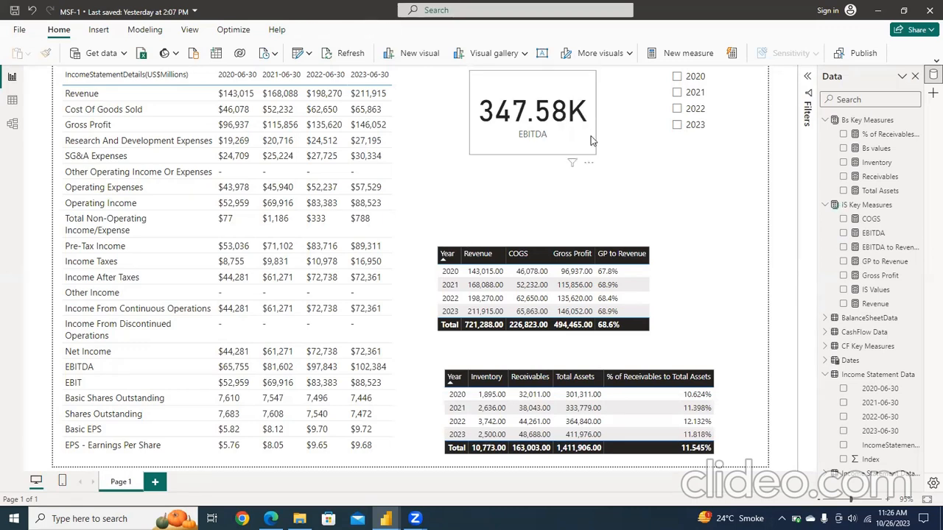
{"action": "left_click", "coordinate": [591, 136]}
{"action": "left_click", "coordinate": [589, 164]}
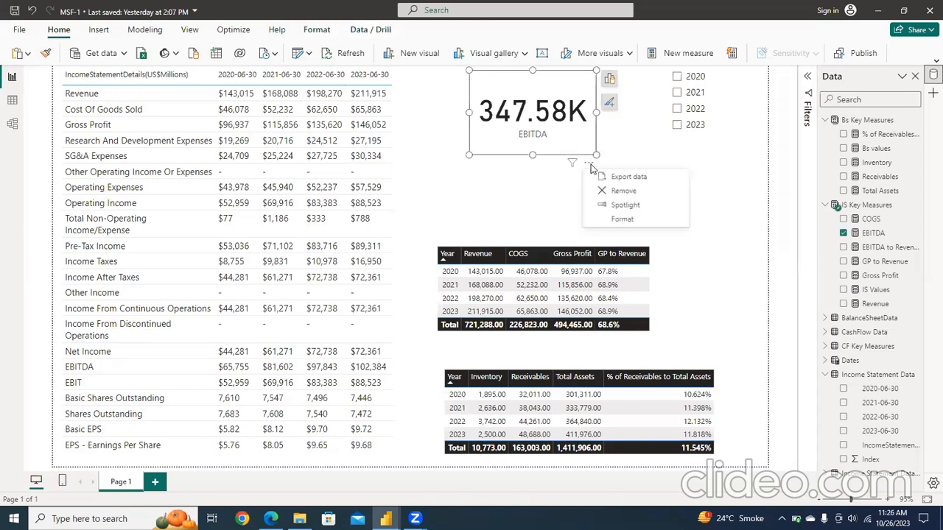
{"action": "left_click", "coordinate": [622, 191]}
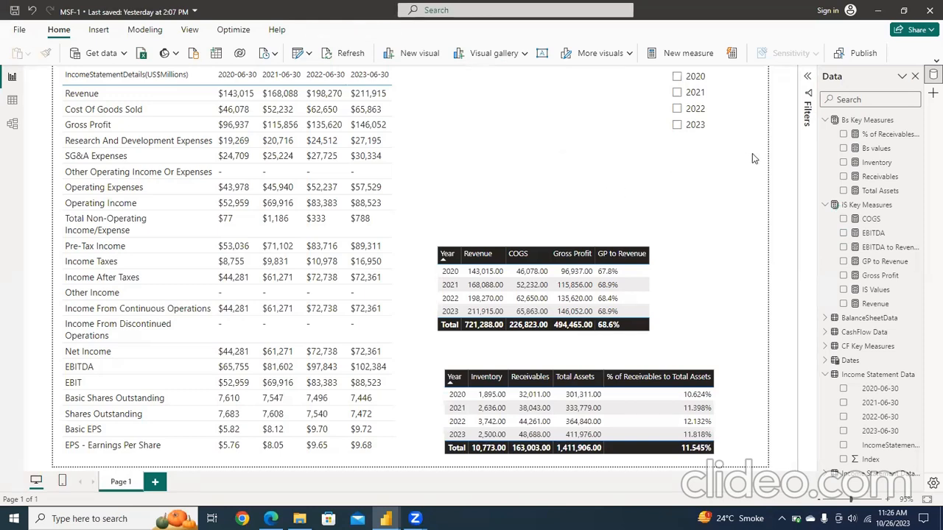
Step: Add a visual for the Receivables measure from Bs Key Measures and make it a clustered column chart
{"action": "left_click", "coordinate": [843, 176]}
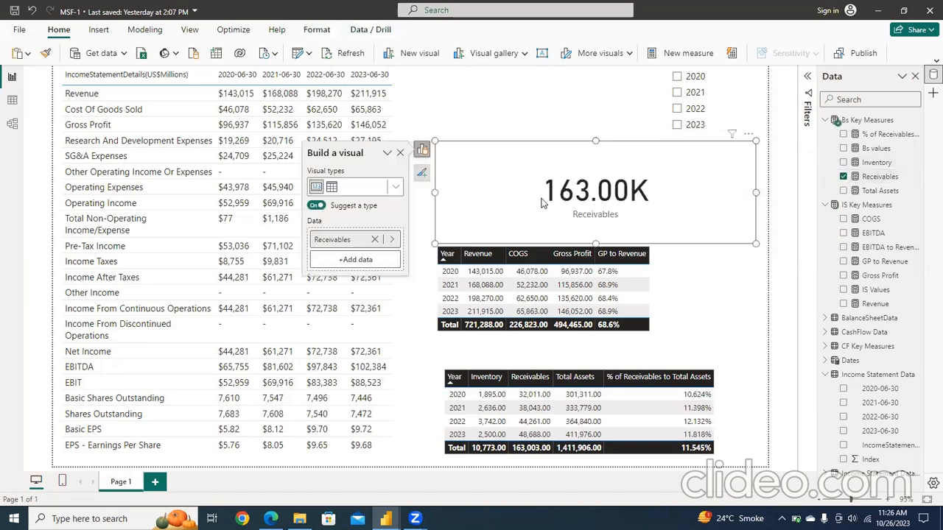
{"action": "left_click", "coordinate": [422, 150]}
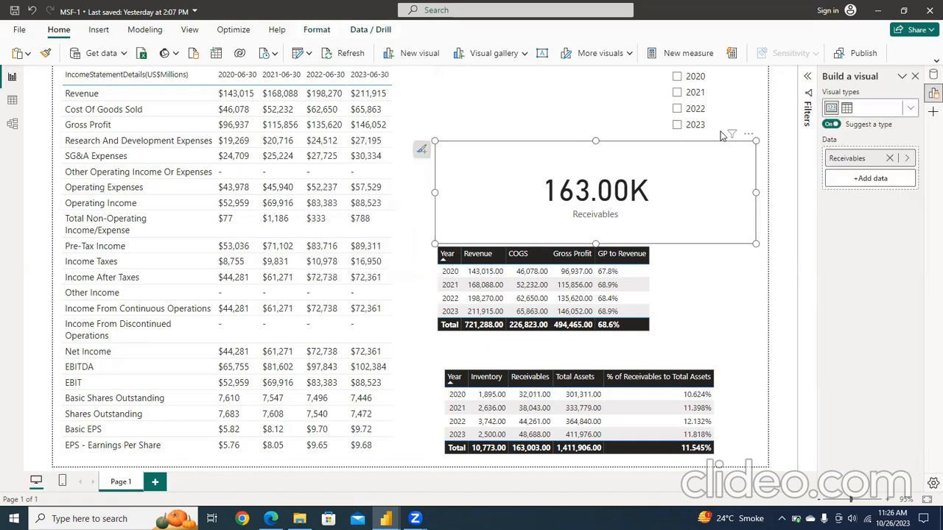
{"action": "left_click", "coordinate": [911, 111]}
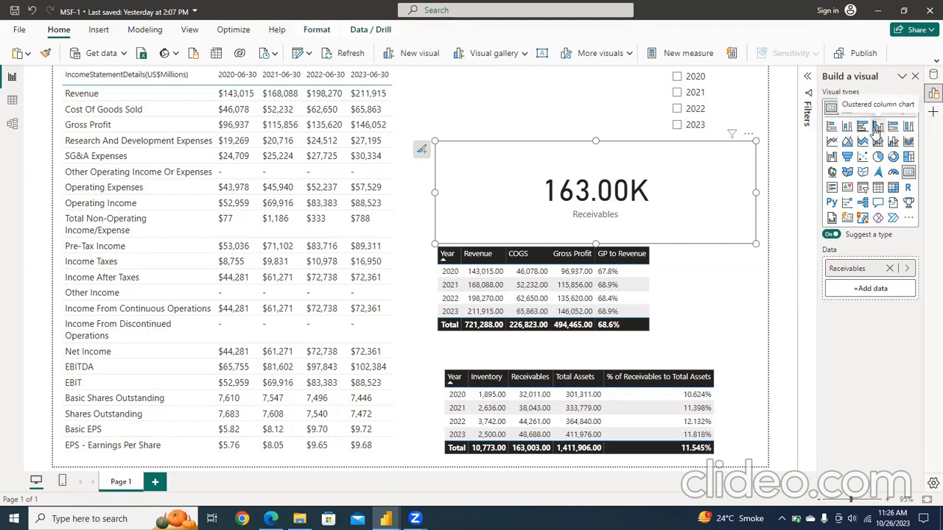
{"action": "left_click", "coordinate": [878, 127]}
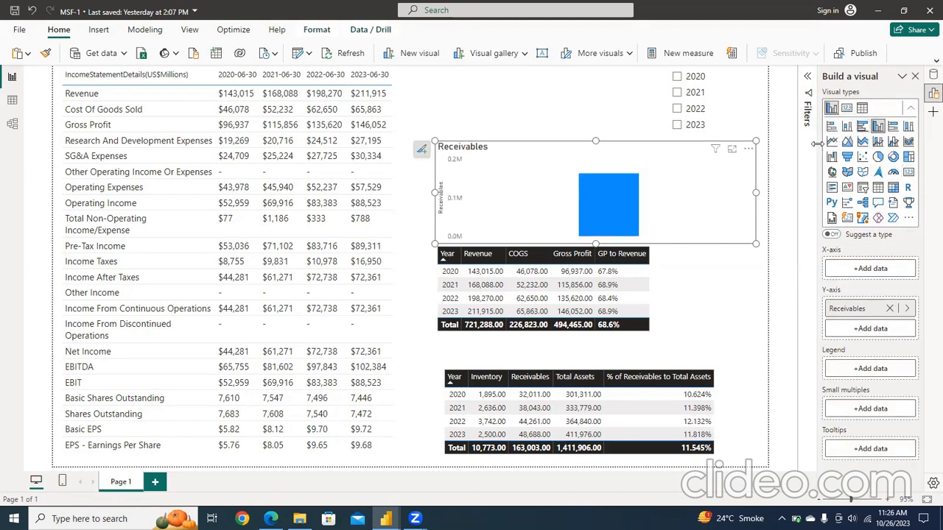
Step: Set the receivables chart's X-axis to Year from the Date Hierarchy in the Dates table
{"action": "left_click", "coordinate": [865, 273]}
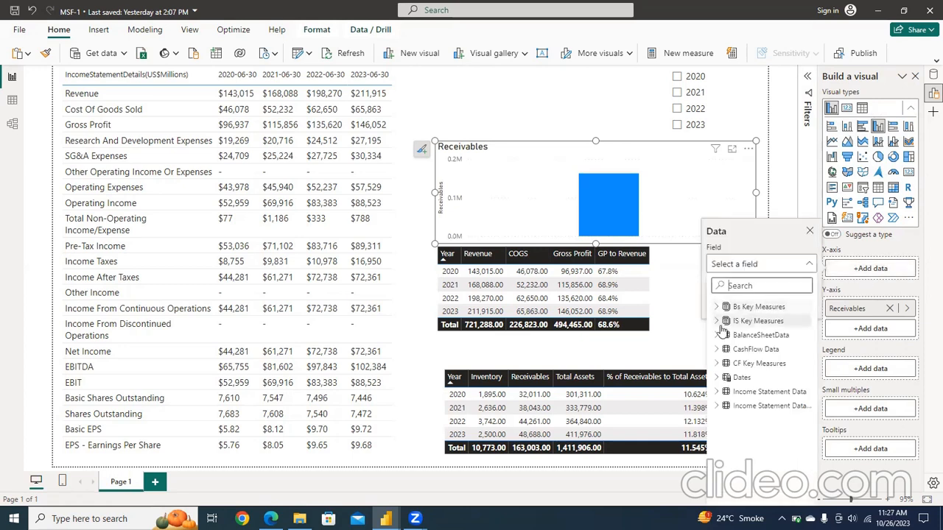
{"action": "left_click", "coordinate": [717, 377]}
{"action": "left_click", "coordinate": [726, 392]}
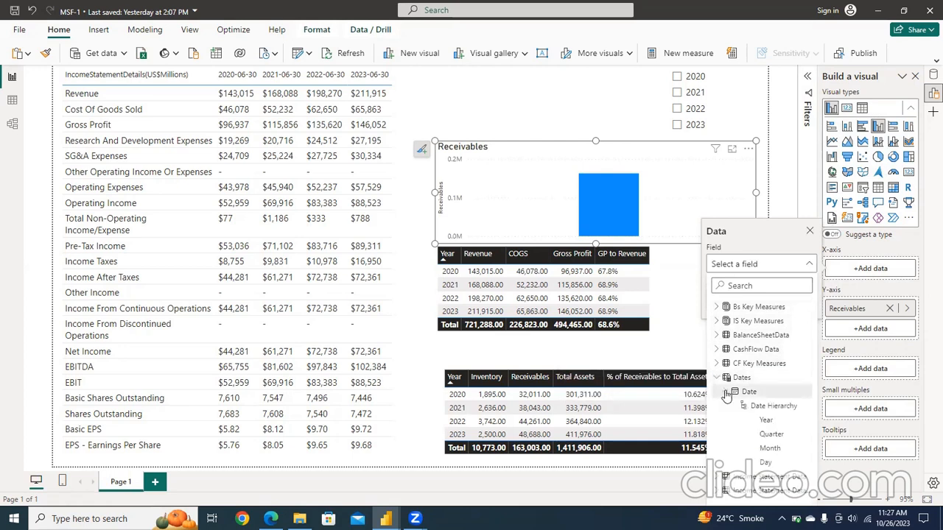
{"action": "left_click", "coordinate": [767, 423]}
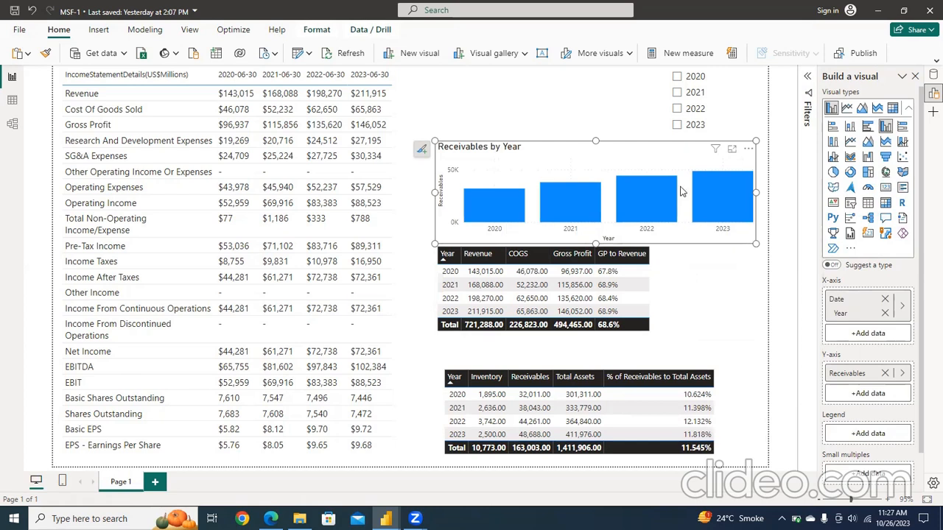
Step: Move the Build a visual pane onto the chart and return it to the pane switcher
{"action": "left_click", "coordinate": [900, 78]}
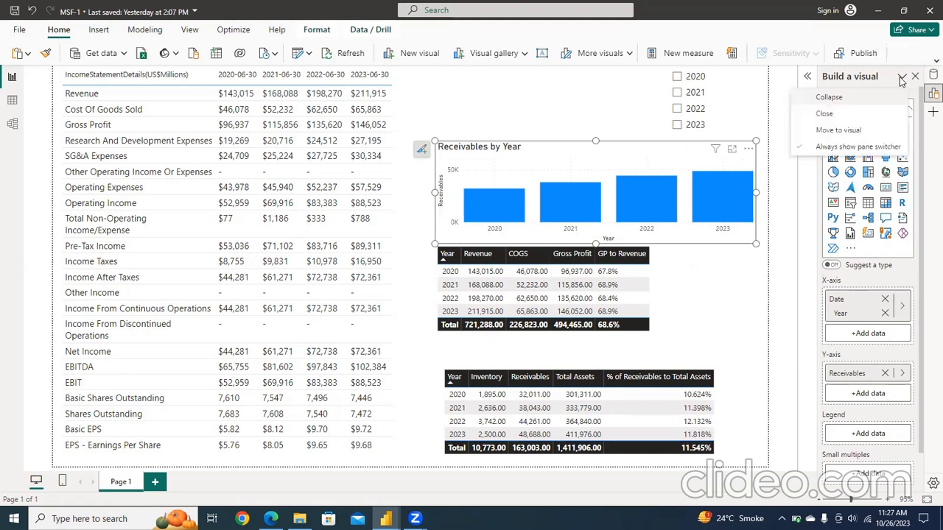
{"action": "left_click", "coordinate": [828, 131]}
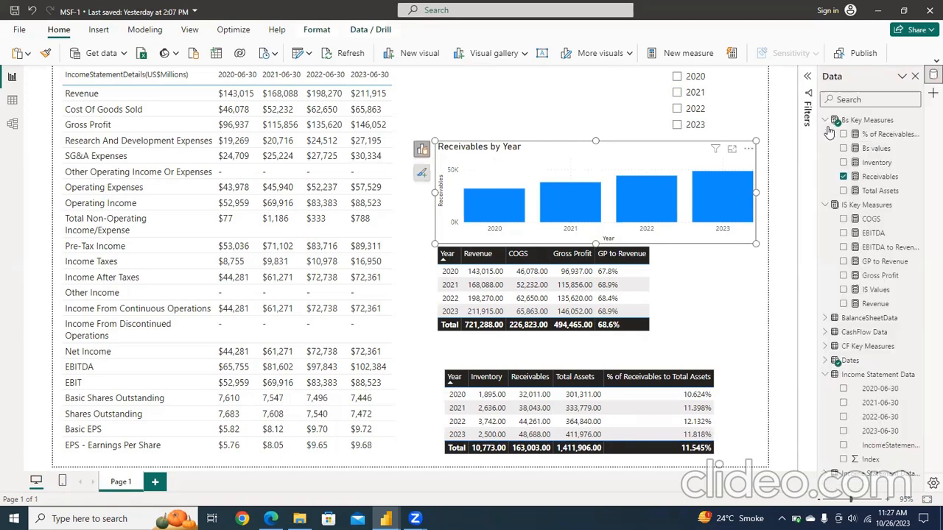
{"action": "left_click", "coordinate": [422, 151]}
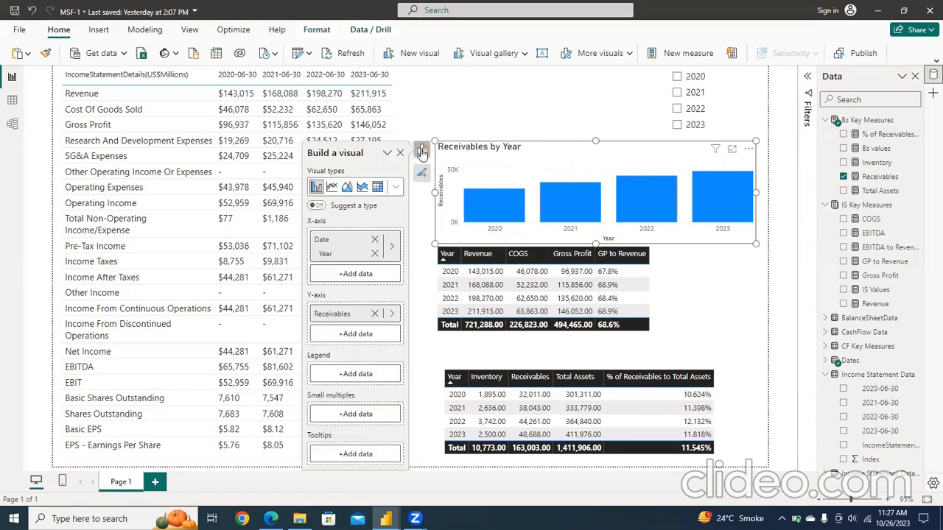
{"action": "left_click", "coordinate": [387, 153]}
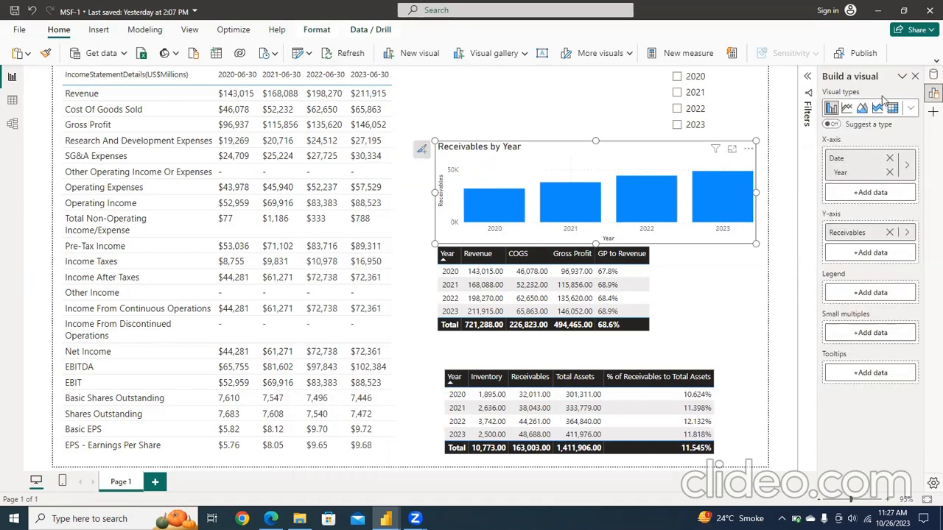
Step: Collapse the Build a visual pane and open the full formatting options for the receivables chart
{"action": "left_click", "coordinate": [902, 77]}
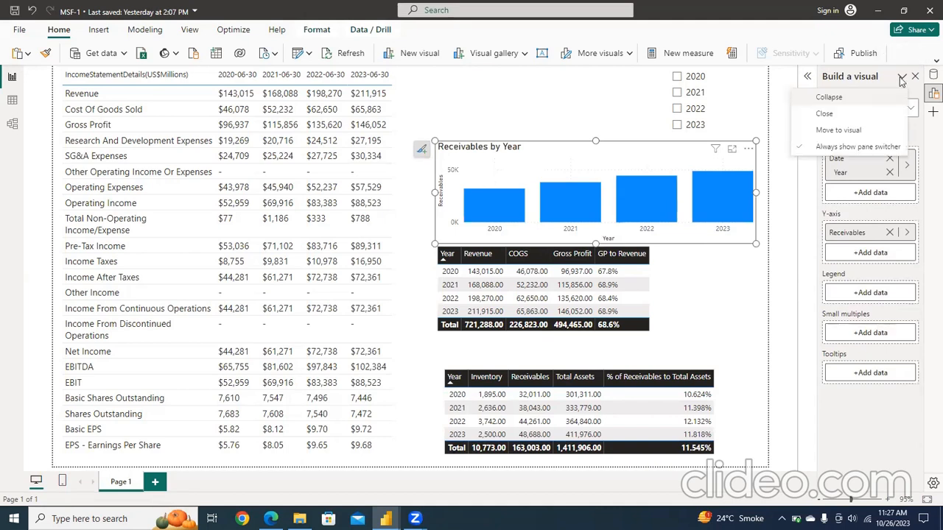
{"action": "left_click", "coordinate": [829, 98]}
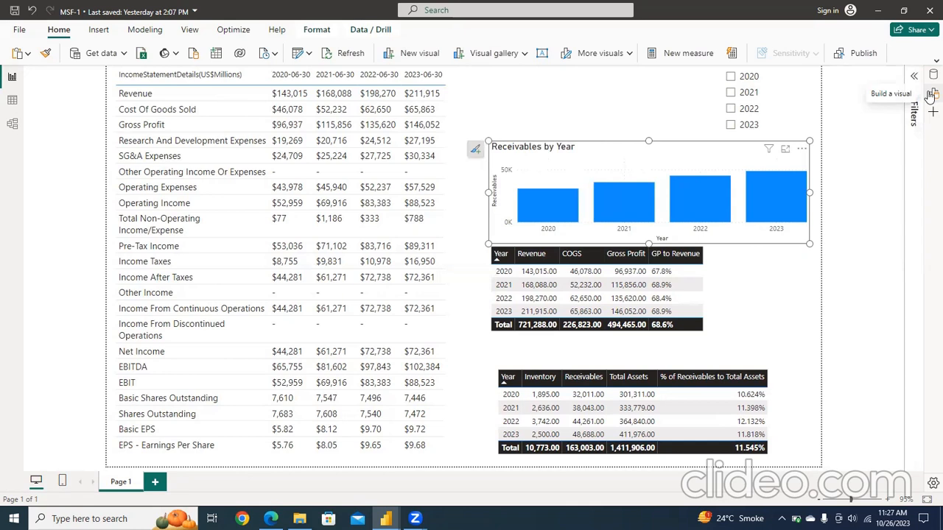
{"action": "left_click", "coordinate": [476, 150]}
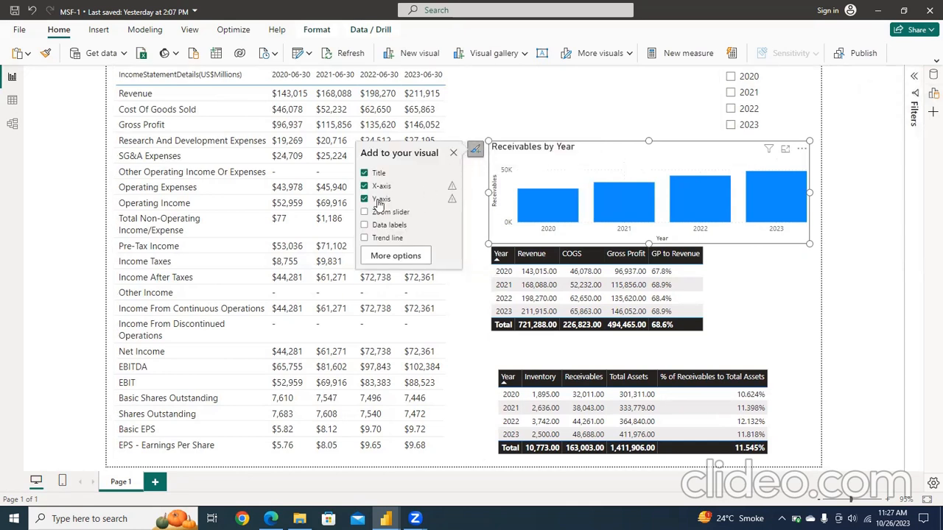
{"action": "mouse_move", "coordinate": [453, 197]}
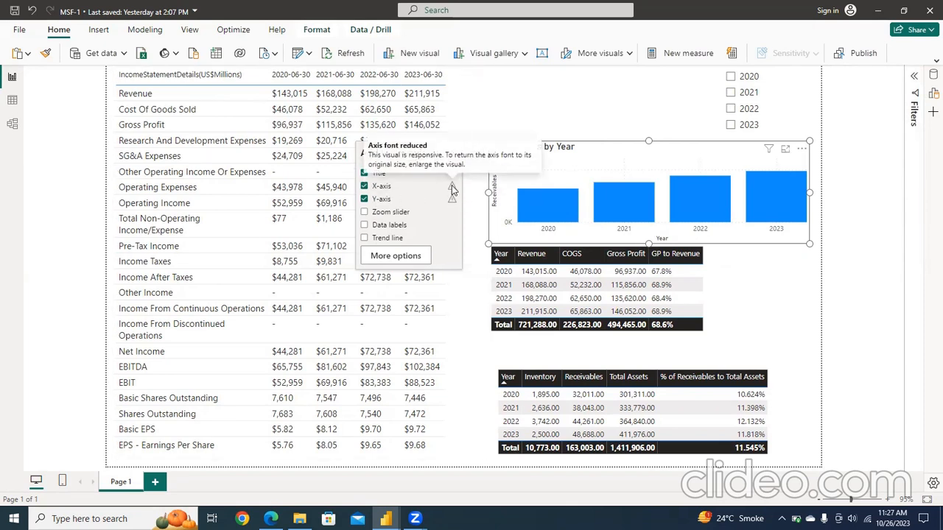
{"action": "left_click", "coordinate": [417, 257]}
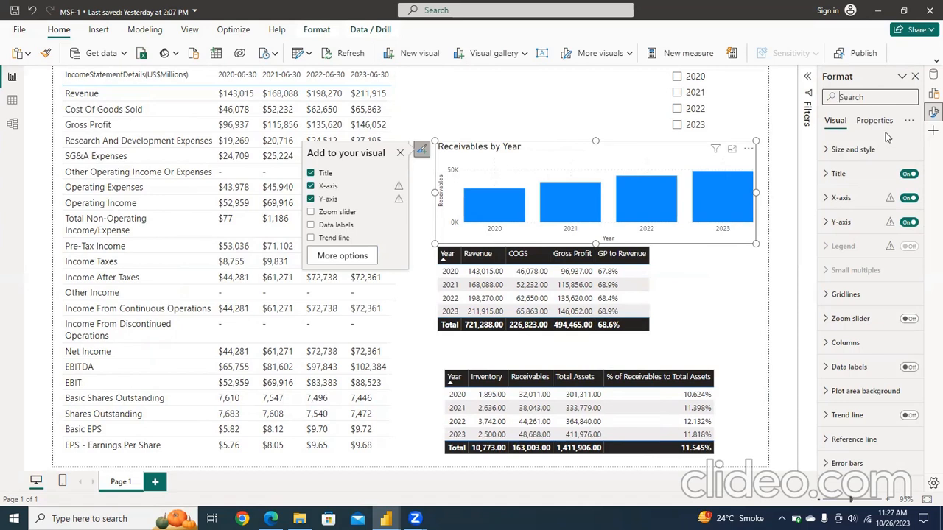
Step: Change the receivables chart's title to "Yearly Receivables" in bold and center it horizontally
{"action": "left_click", "coordinate": [828, 176]}
{"action": "left_click", "coordinate": [827, 175]}
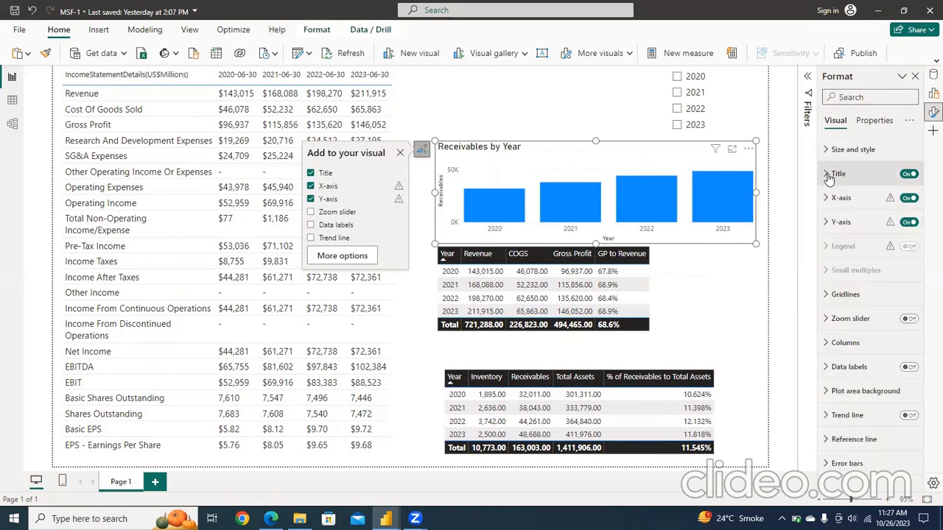
{"action": "left_click", "coordinate": [827, 178]}
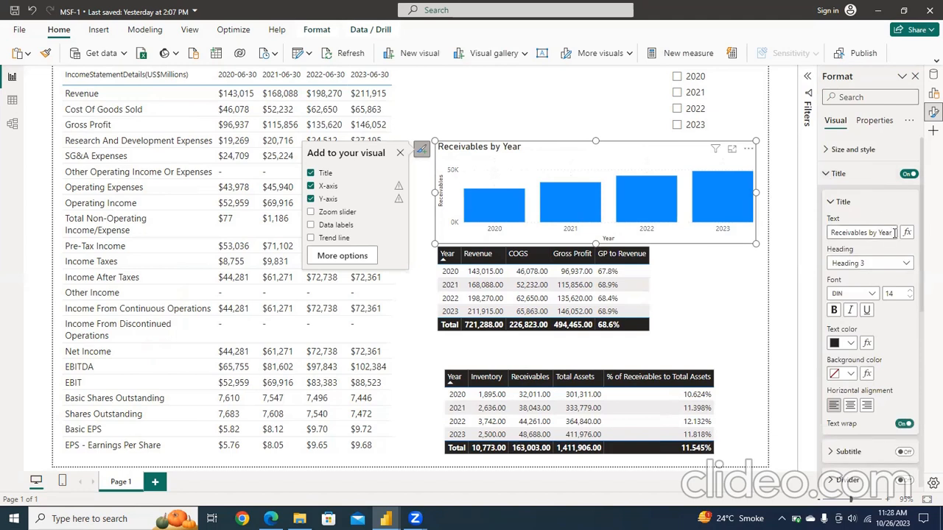
{"action": "key", "text": "BackSpace"}
{"action": "key", "text": "BackSpace"}
{"action": "key", "text": "BackSpace"}
{"action": "key", "text": "BackSpace"}
{"action": "key", "text": "BackSpace"}
{"action": "key", "text": "BackSpace"}
{"action": "key", "text": "BackSpace"}
{"action": "key", "text": "BackSpace"}
{"action": "key", "text": "BackSpace"}
{"action": "key", "text": "BackSpace"}
{"action": "key", "text": "BackSpace"}
{"action": "key", "text": "BackSpace"}
{"action": "key", "text": "BackSpace"}
{"action": "key", "text": "BackSpace"}
{"action": "key", "text": "BackSpace"}
{"action": "key", "text": "BackSpace"}
{"action": "type", "text": "y"}
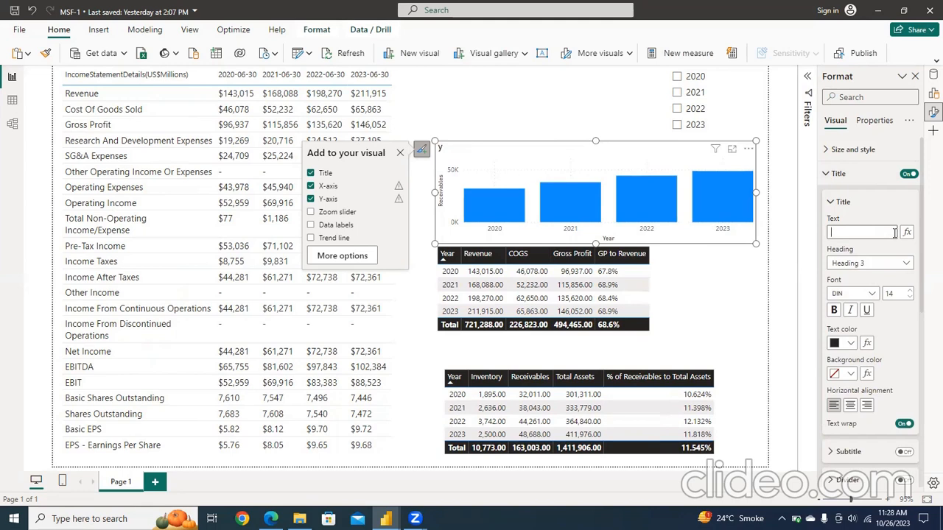
{"action": "type", "text": "eYearly Receivables"}
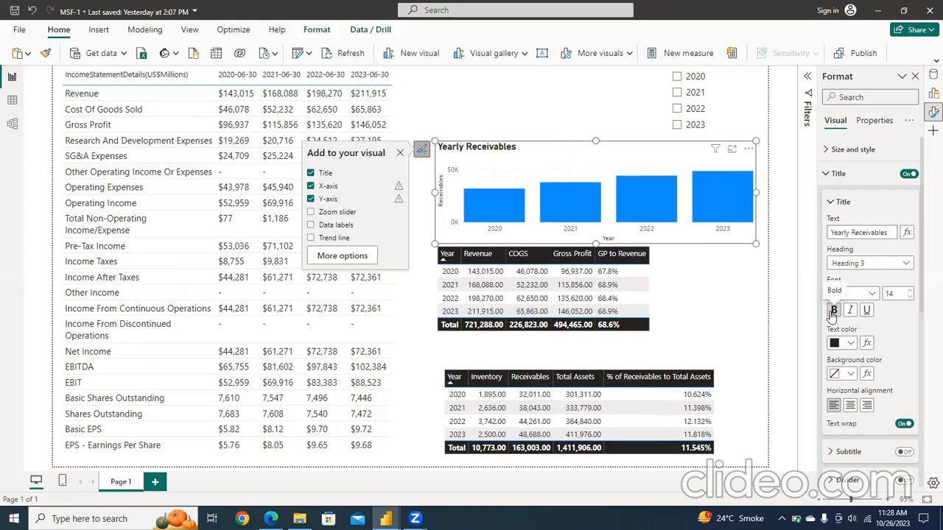
{"action": "left_click", "coordinate": [851, 406]}
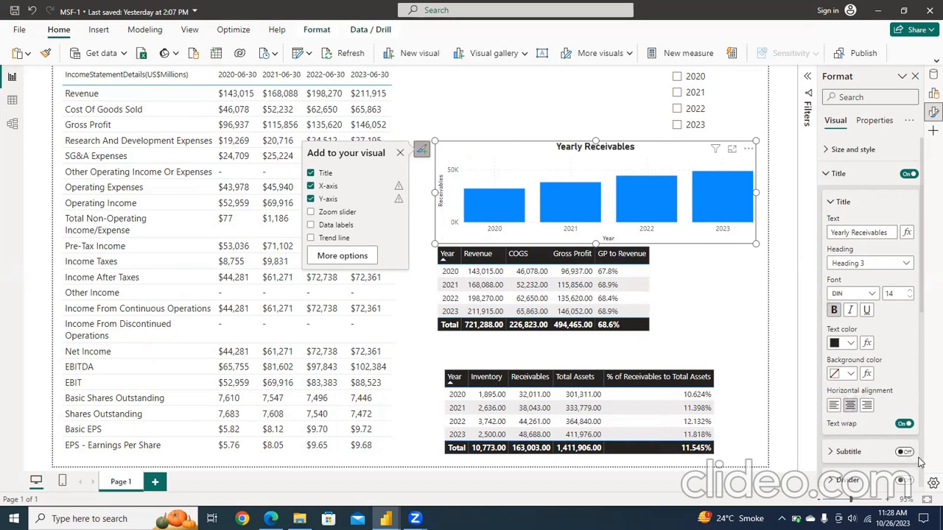
Step: Turn off the X-axis title of the Yearly Receivables chart
{"action": "scroll", "coordinate": [923, 462], "scroll_direction": "down", "scroll_amount": 4}
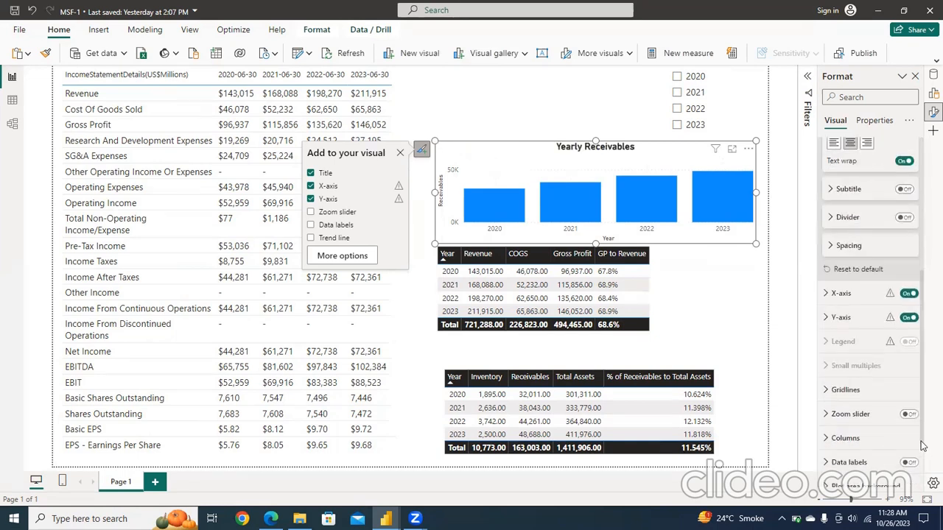
{"action": "left_click", "coordinate": [827, 293]}
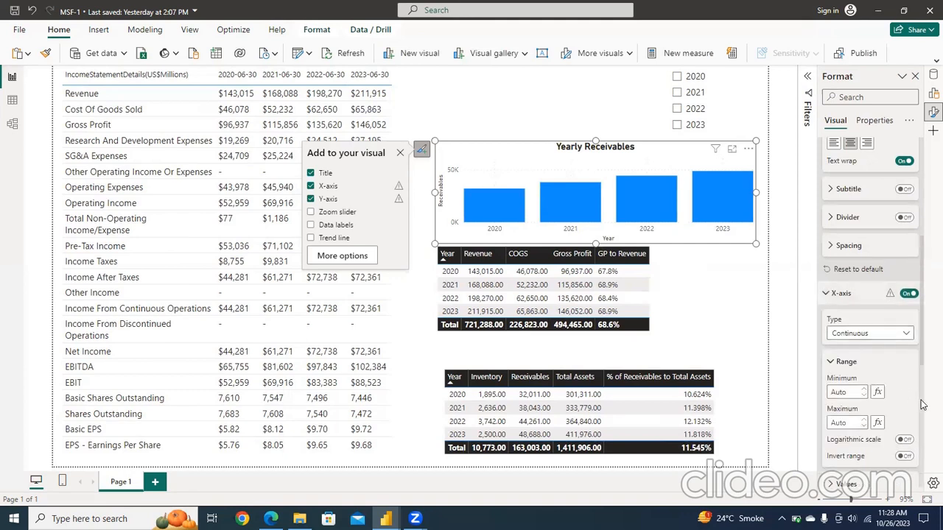
{"action": "scroll", "coordinate": [923, 405], "scroll_direction": "down", "scroll_amount": 4}
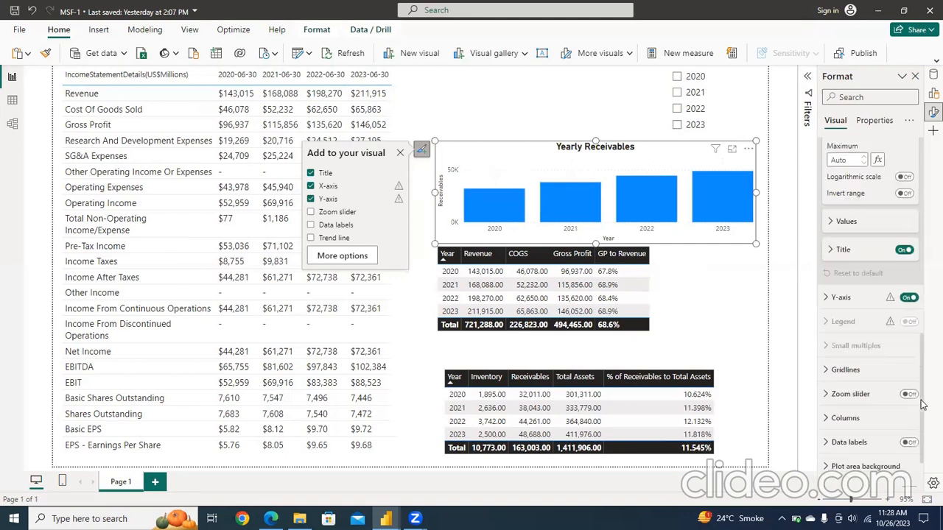
{"action": "left_click", "coordinate": [904, 250]}
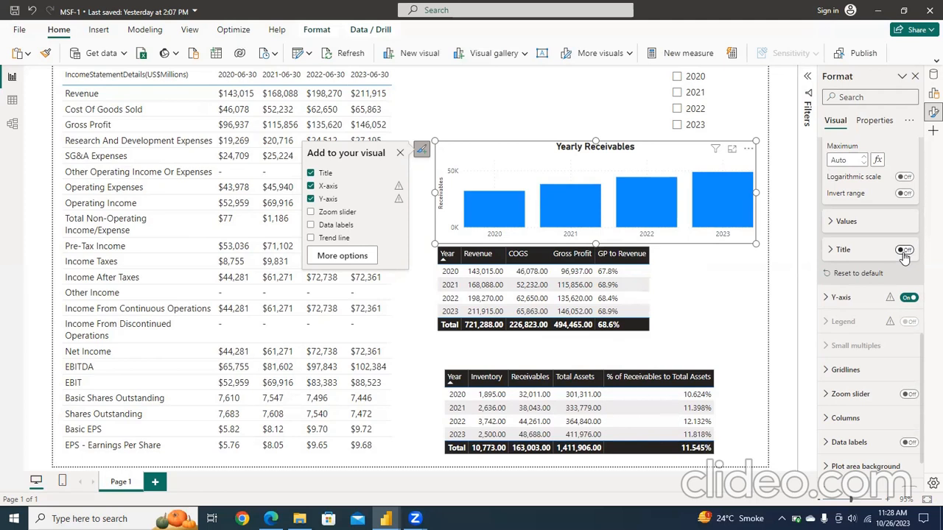
Step: Turn off the receivables chart's Y-axis title and hide the Y-axis itself, leaving the axis settings collapsed
{"action": "left_click", "coordinate": [824, 298]}
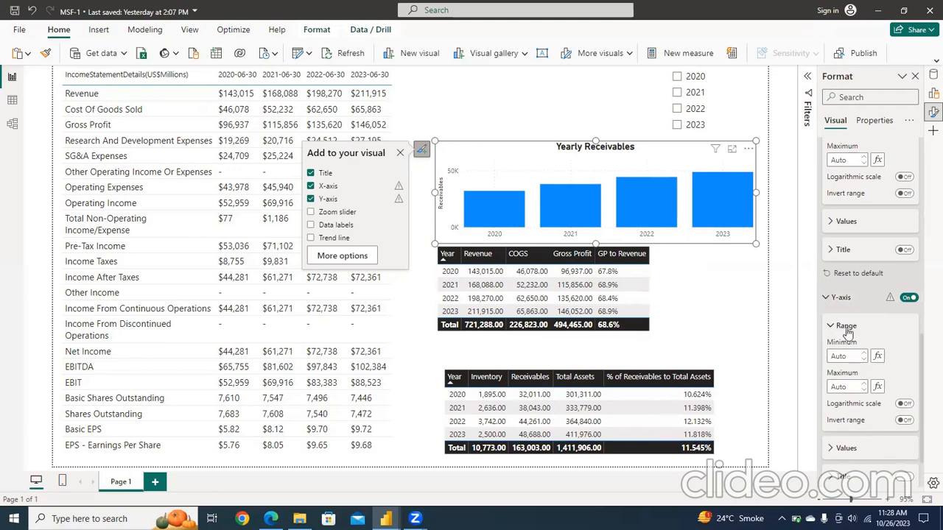
{"action": "left_click", "coordinate": [901, 480]}
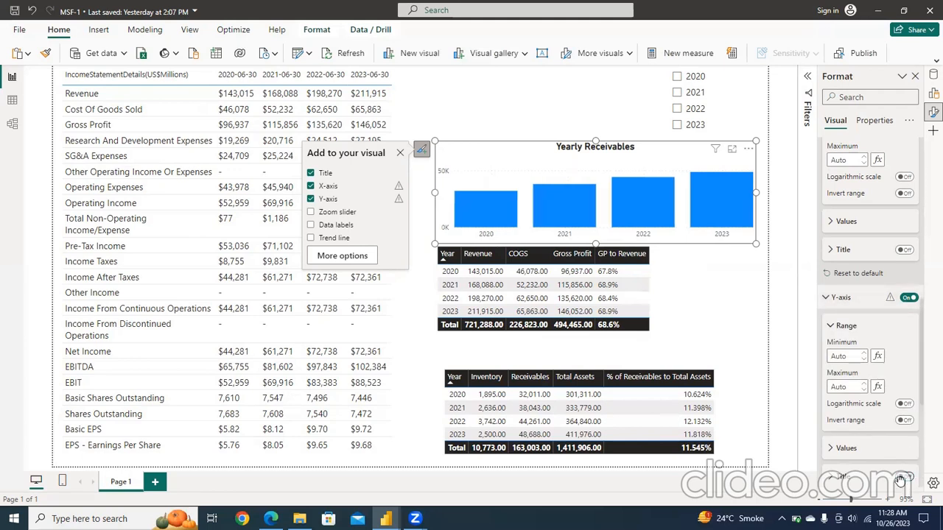
{"action": "left_click", "coordinate": [830, 302]}
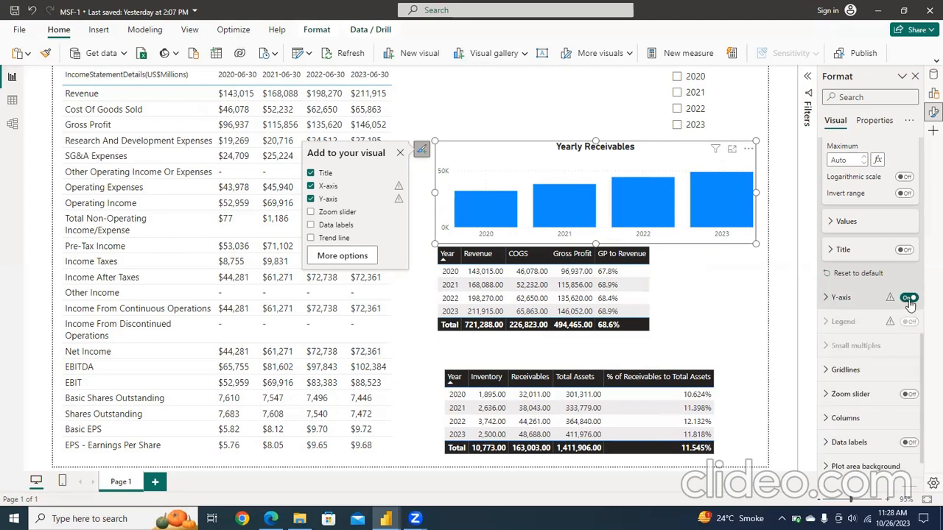
{"action": "left_click", "coordinate": [909, 299]}
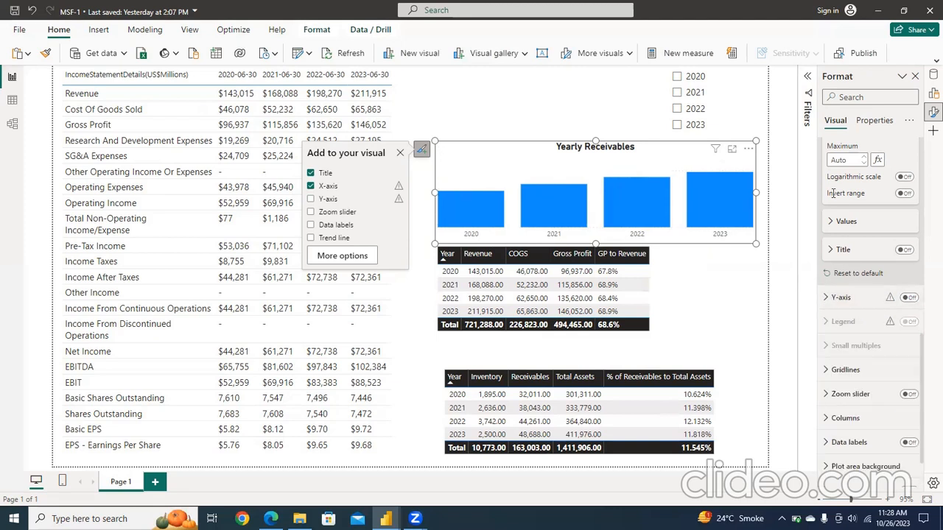
{"action": "scroll", "coordinate": [923, 168], "scroll_direction": "up", "scroll_amount": 3}
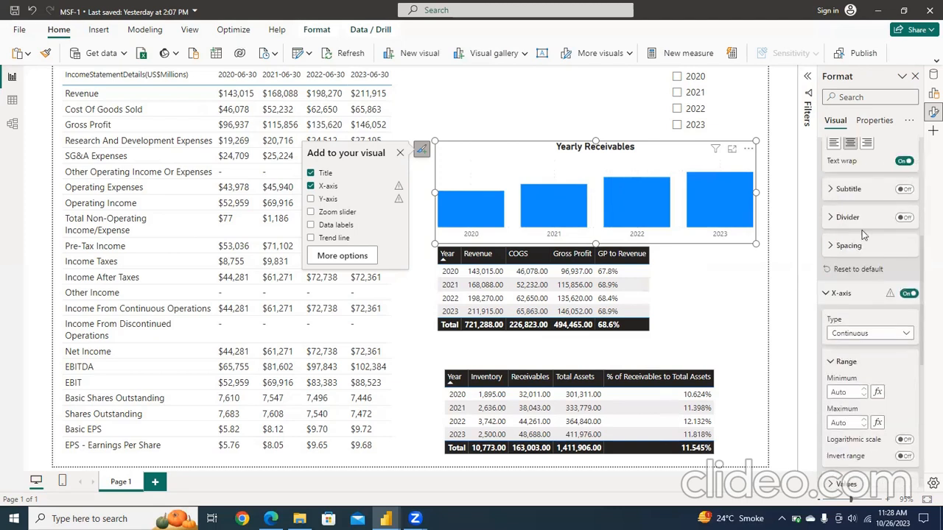
{"action": "left_click", "coordinate": [826, 293]}
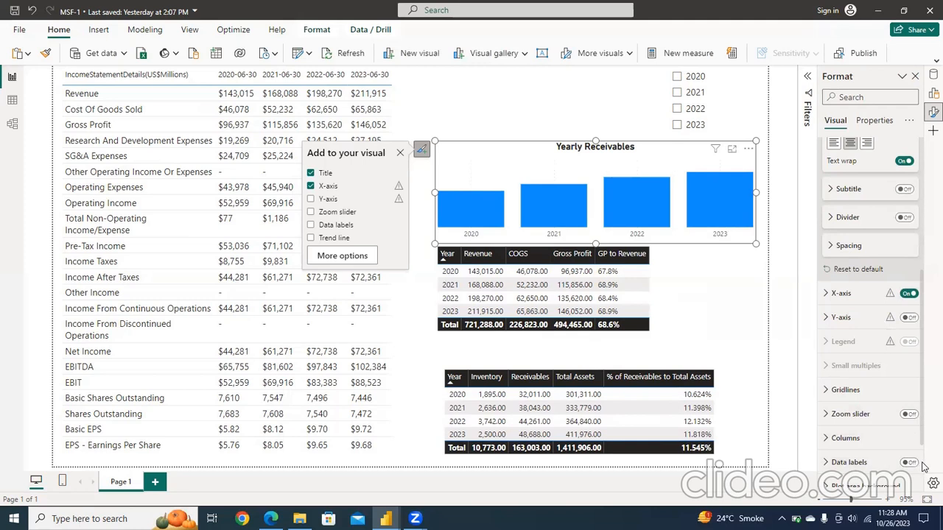
Step: Turn on the trend line and data labels for the receivables chart and expand the data label settings
{"action": "scroll", "coordinate": [924, 467], "scroll_direction": "down", "scroll_amount": 3}
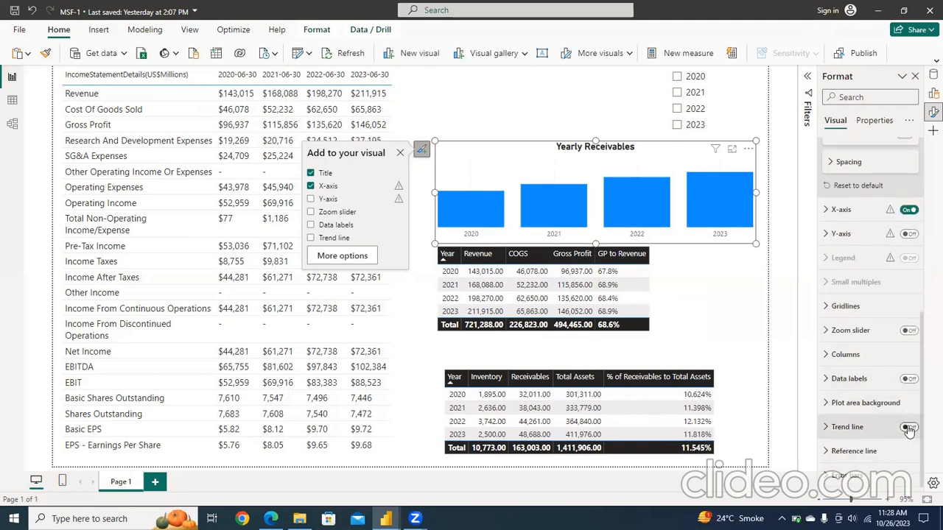
{"action": "left_click", "coordinate": [909, 428]}
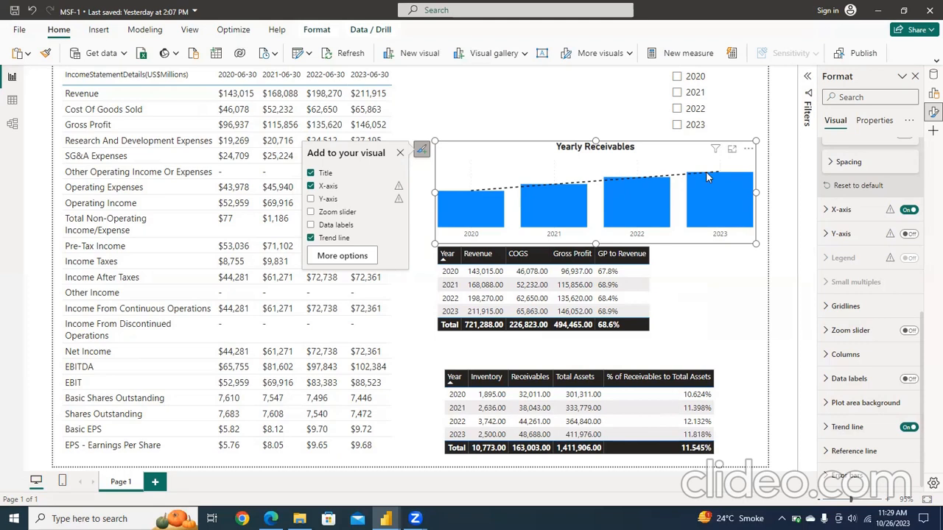
{"action": "mouse_move", "coordinate": [707, 199]}
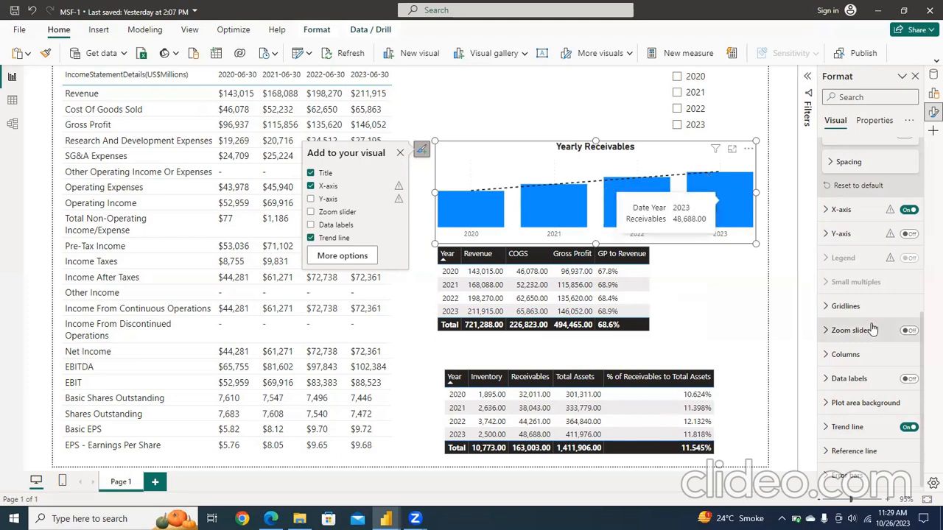
{"action": "left_click", "coordinate": [908, 378]}
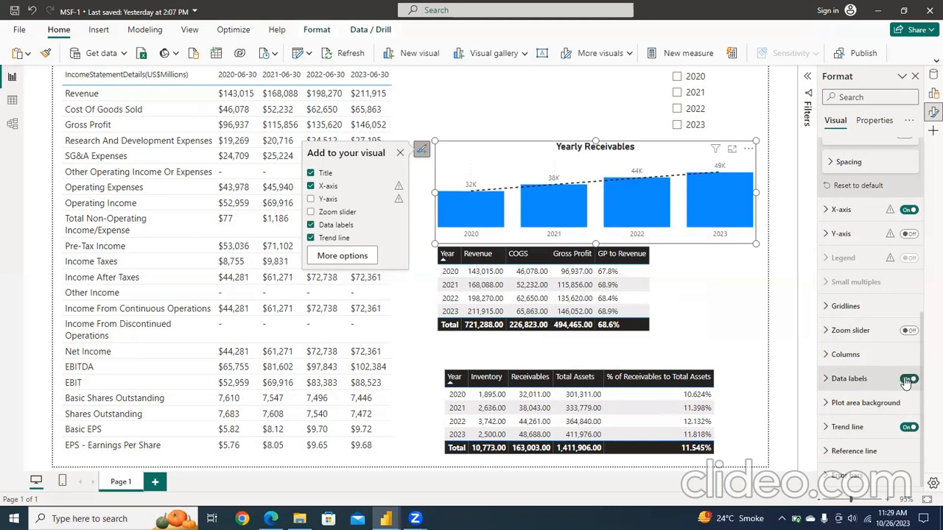
{"action": "left_click", "coordinate": [826, 381]}
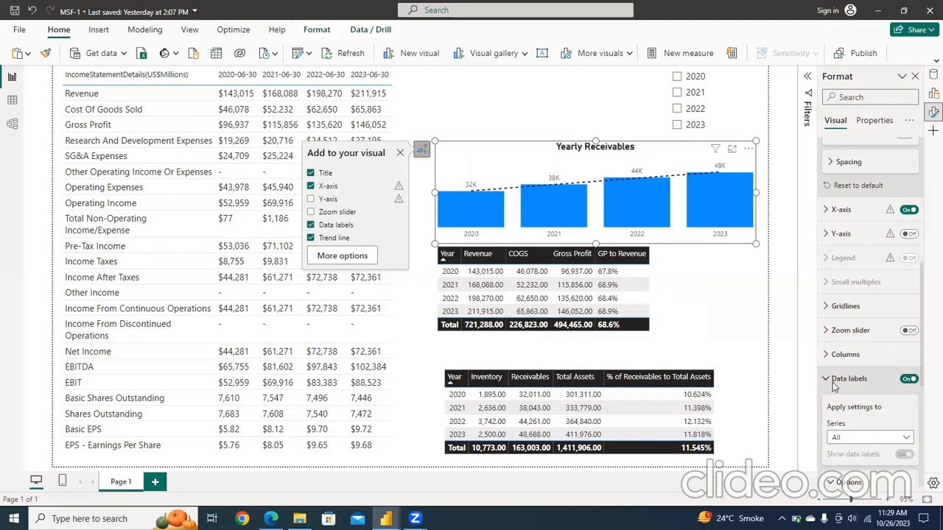
{"action": "scroll", "coordinate": [922, 435], "scroll_direction": "down", "scroll_amount": 4}
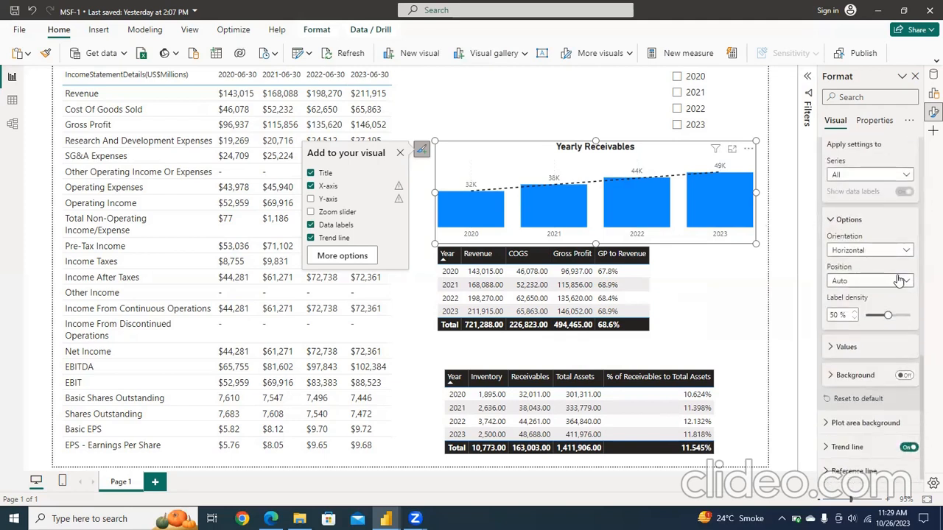
Step: Try the Vertical orientation for the chart's data labels and restore it to Horizontal
{"action": "left_click", "coordinate": [898, 176]}
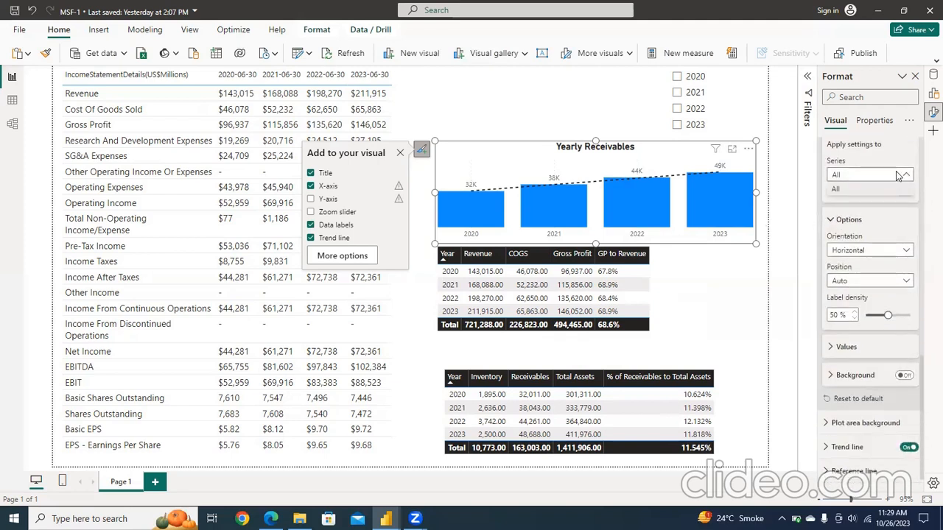
{"action": "left_click", "coordinate": [898, 175]}
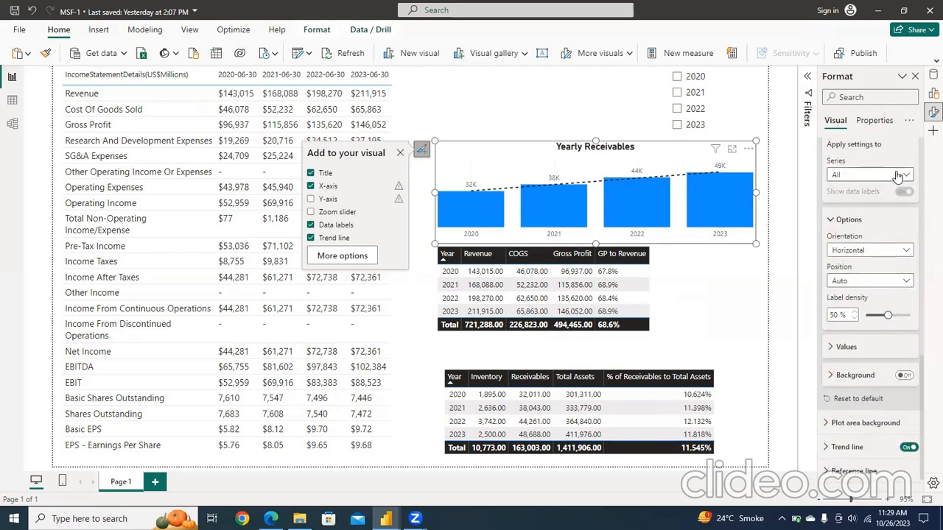
{"action": "left_click", "coordinate": [867, 251]}
{"action": "left_click", "coordinate": [866, 251]}
{"action": "left_click", "coordinate": [866, 252]}
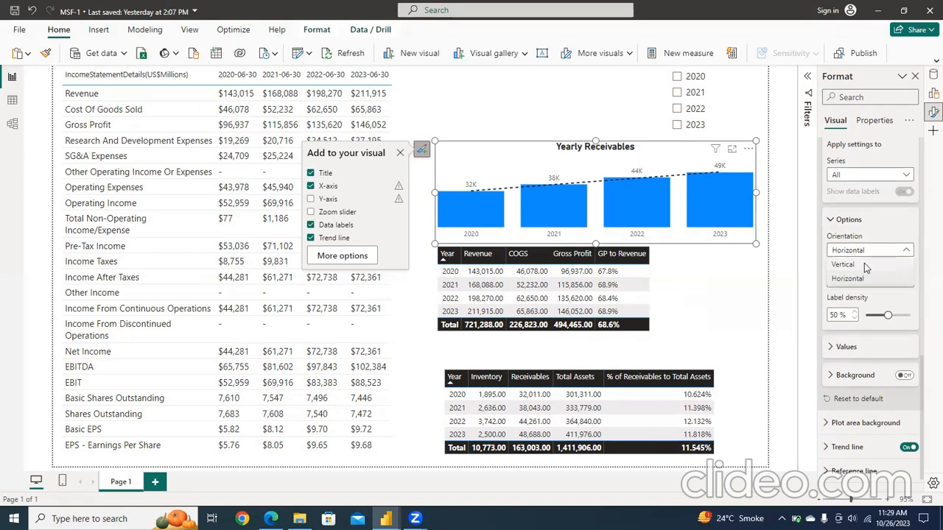
{"action": "left_click", "coordinate": [864, 264]}
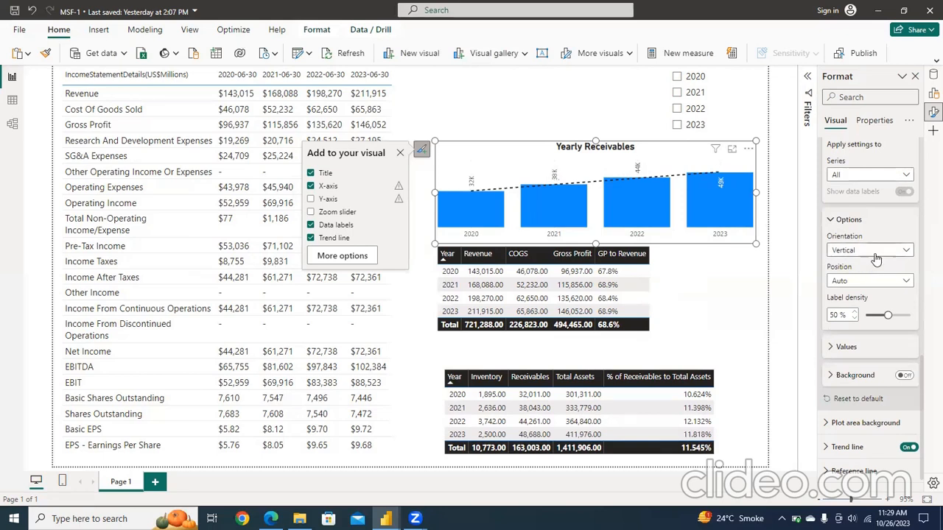
{"action": "left_click", "coordinate": [875, 252]}
{"action": "left_click", "coordinate": [847, 278]}
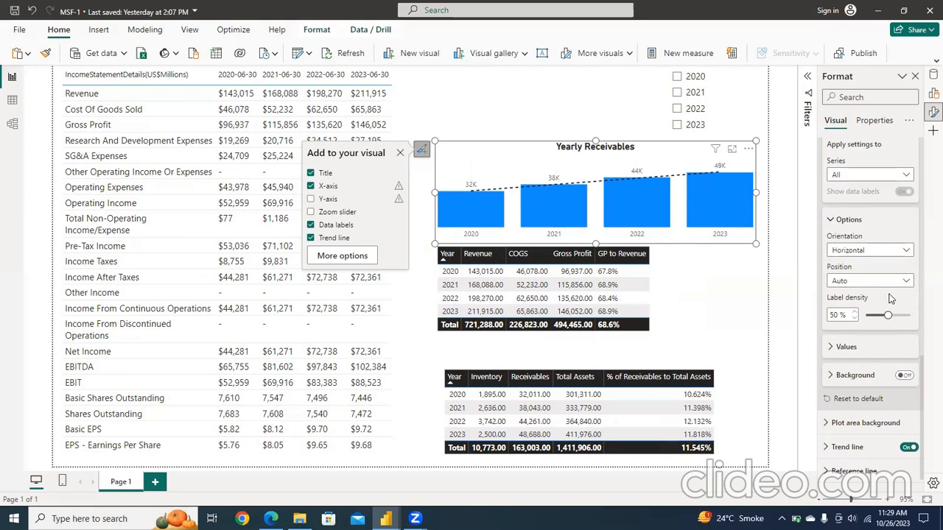
Step: Set the data labels' position to Inside end and narrow the chart from its left edge to just over half its width
{"action": "left_click", "coordinate": [898, 283]}
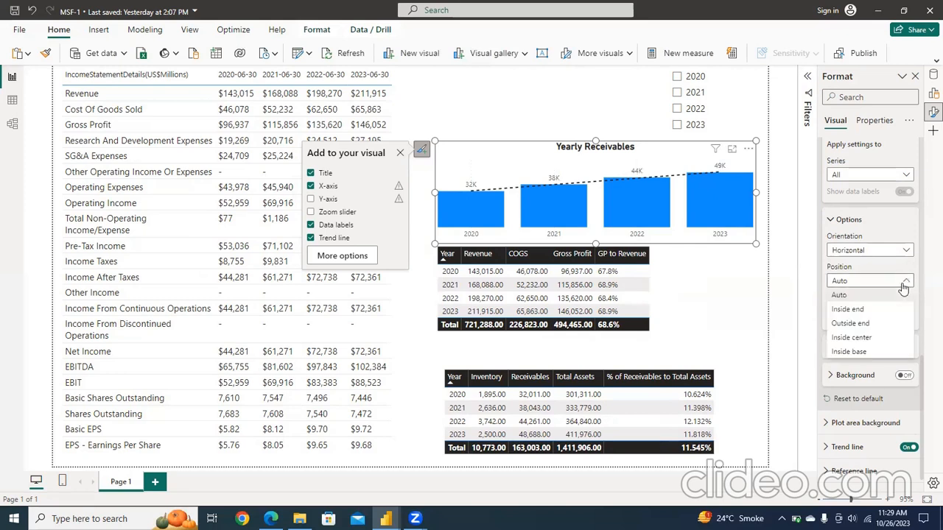
{"action": "left_click", "coordinate": [868, 312]}
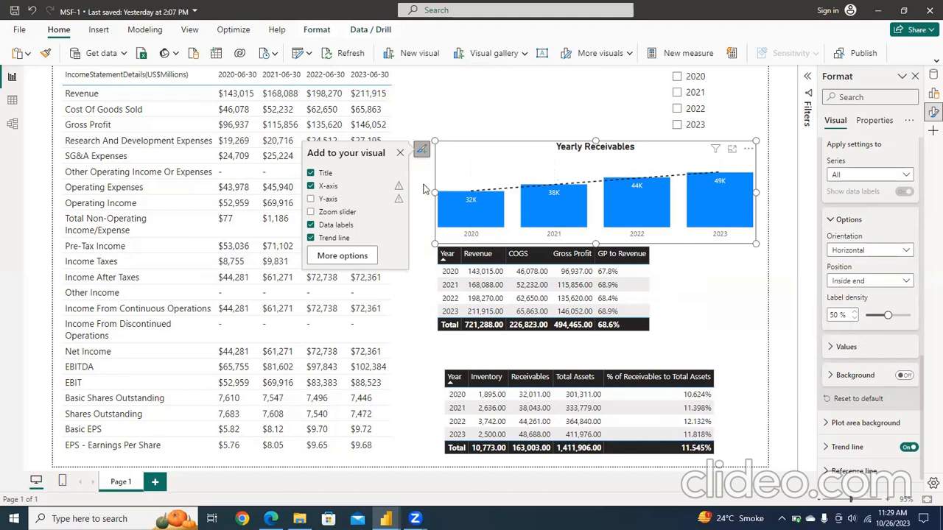
{"action": "left_click_drag", "start_coordinate": [432, 193], "coordinate": [578, 198]}
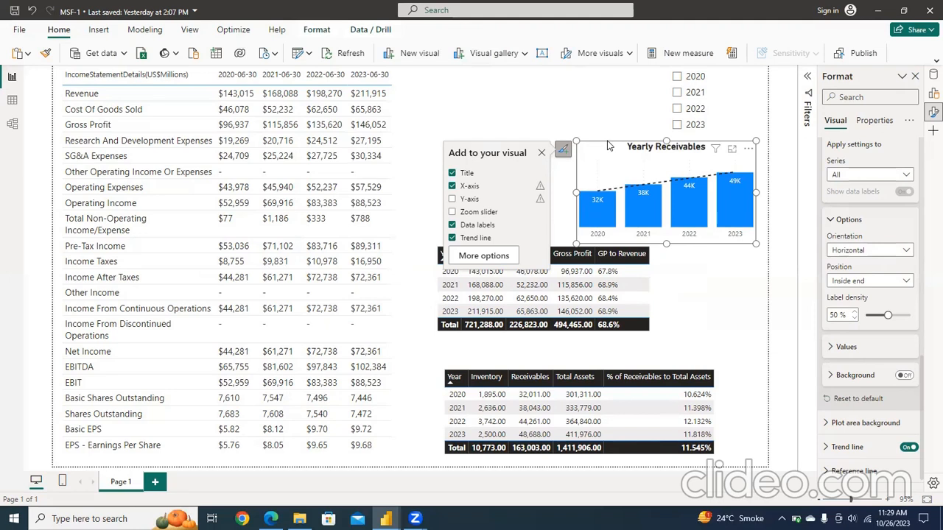
Step: Duplicate the Yearly Receivables chart and place the copy directly to the left of the original, aligned with it
{"action": "key", "text": "ctrl+v"}
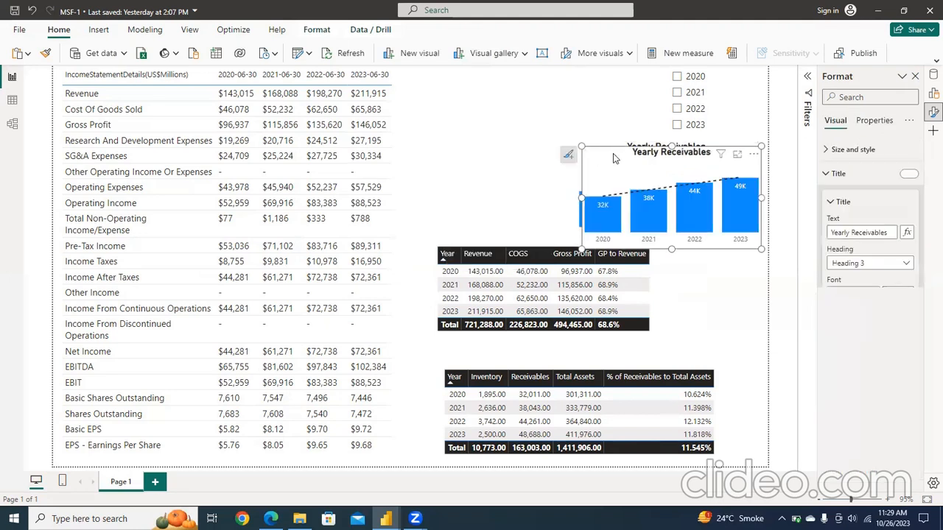
{"action": "left_click_drag", "start_coordinate": [613, 161], "coordinate": [431, 153]}
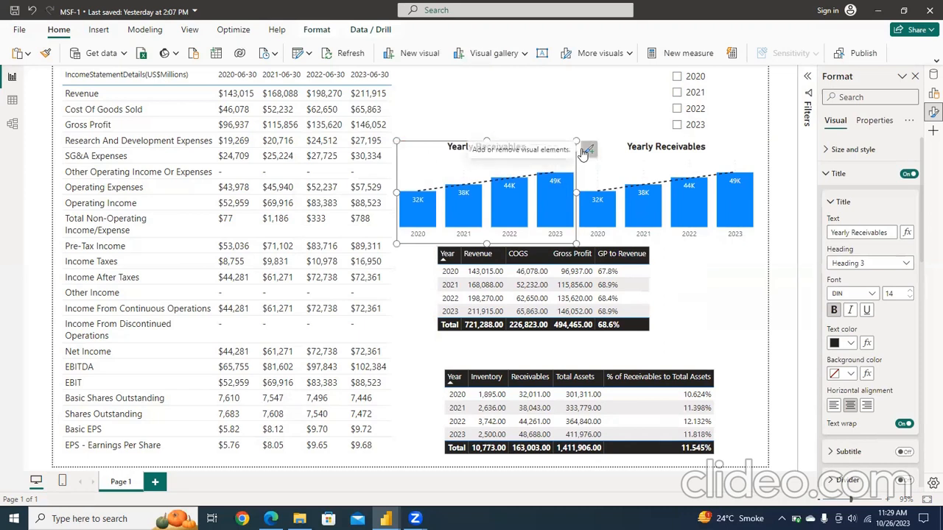
{"action": "left_click", "coordinate": [595, 129]}
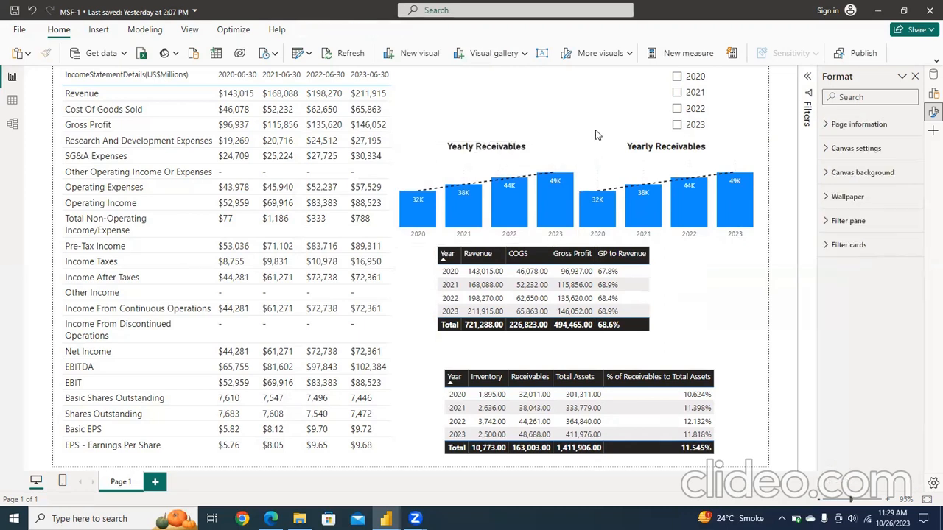
Step: Replace the Format pane with the Data pane and select the Bs Key Measures table
{"action": "left_click", "coordinate": [917, 77]}
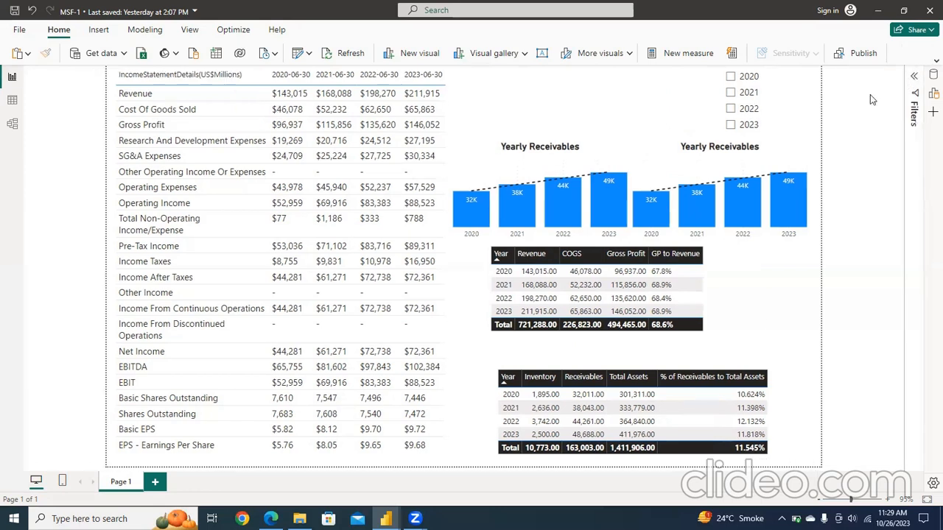
{"action": "left_click", "coordinate": [933, 75]}
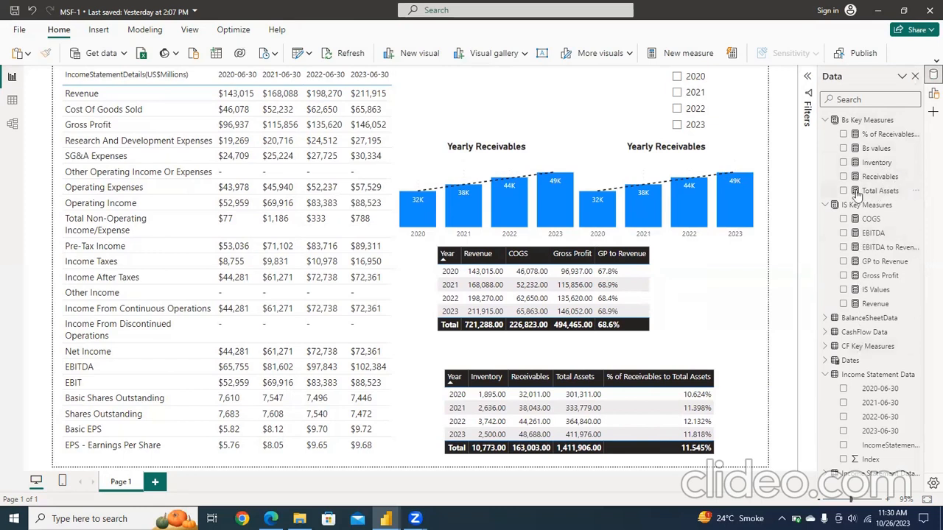
{"action": "left_click", "coordinate": [866, 122]}
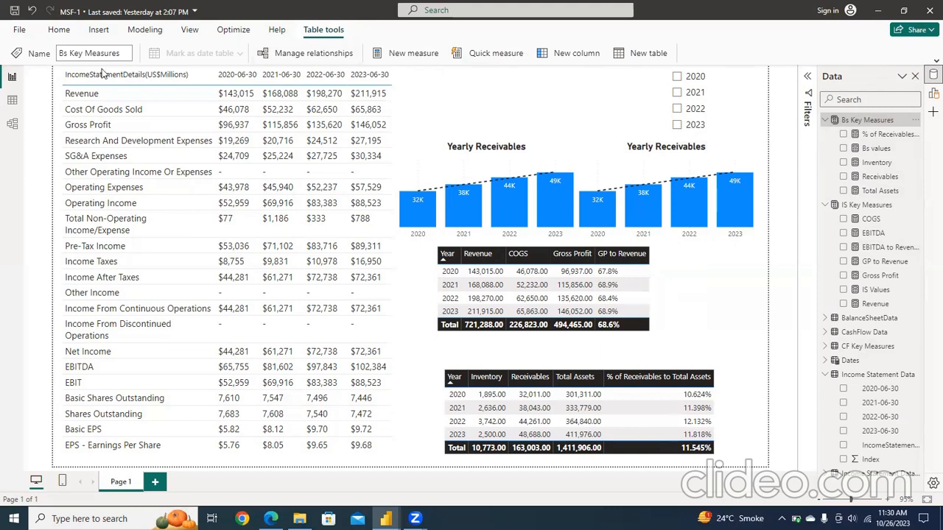
Step: Examine the balance sheet line items in the BalanceSheetData table in Table view and return to the report
{"action": "left_click", "coordinate": [9, 101]}
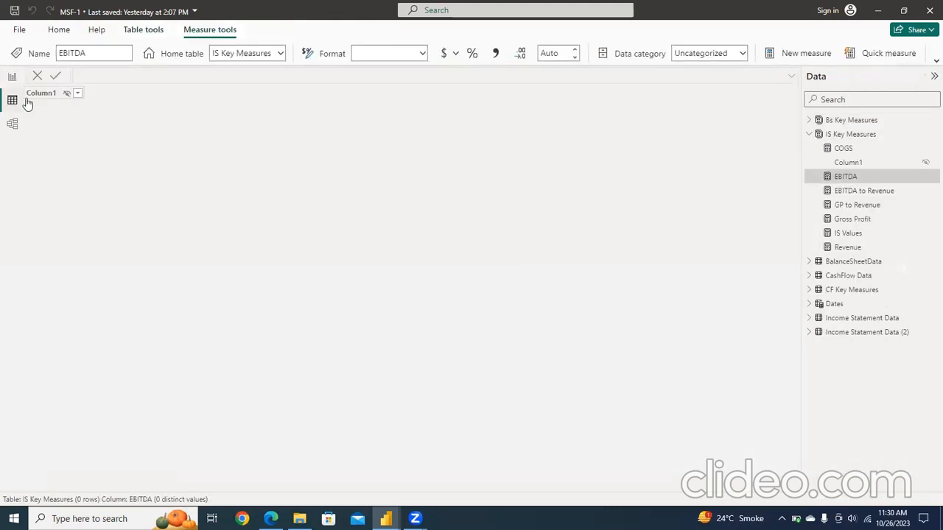
{"action": "left_click", "coordinate": [848, 261]}
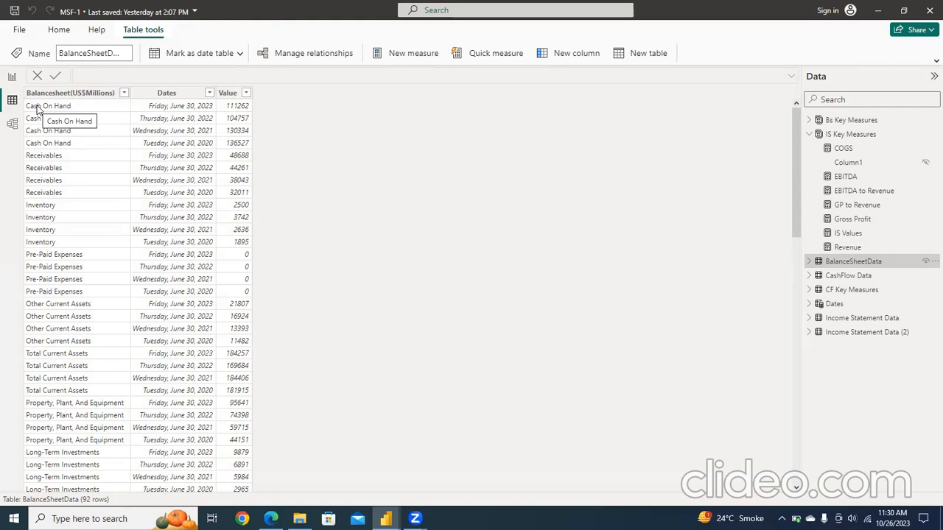
{"action": "left_click", "coordinate": [11, 78]}
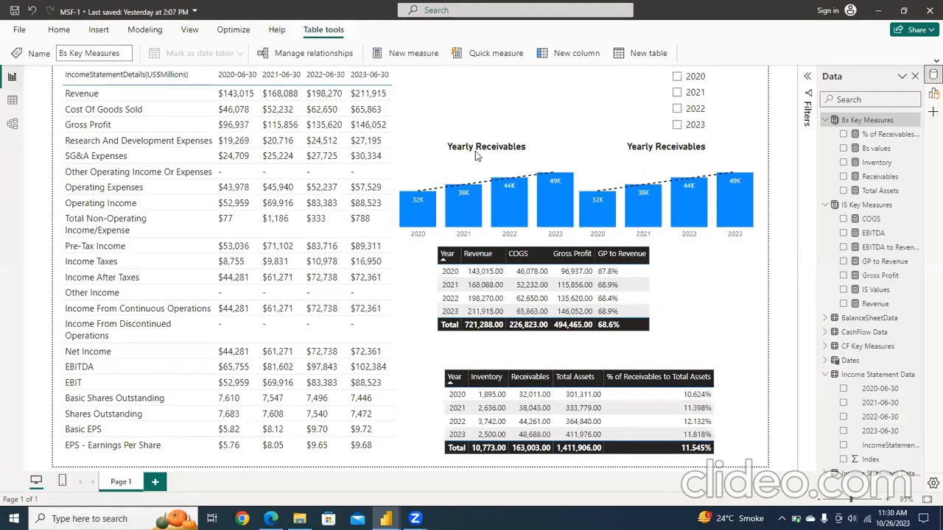
Step: Create a new measure named Cash in the Bs Key Measures table and continue its formula on a second line
{"action": "left_click", "coordinate": [873, 121]}
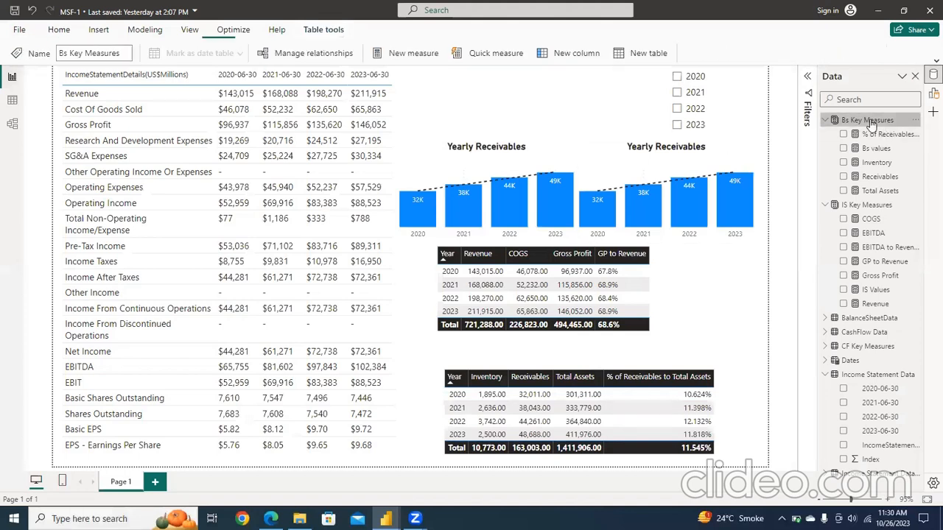
{"action": "left_click", "coordinate": [413, 58]}
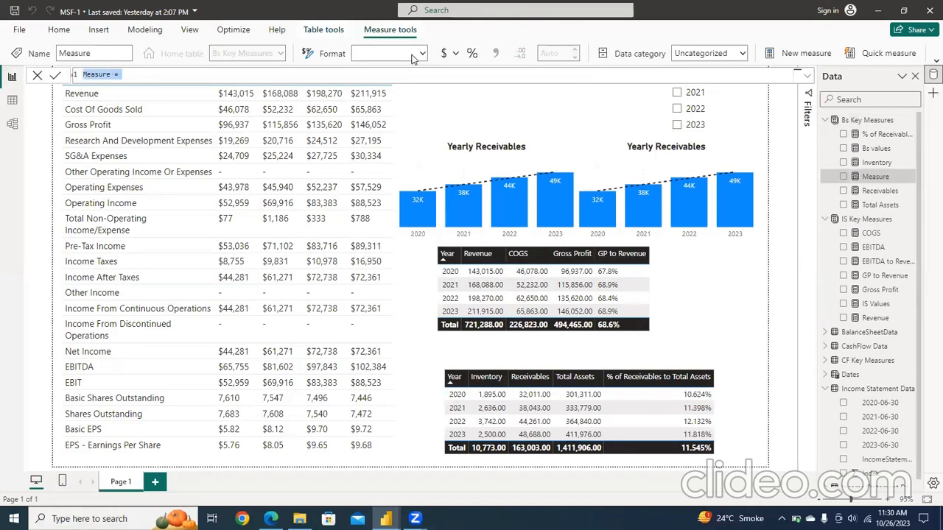
{"action": "type", "text": "Cas"}
{"action": "type", "text": "h on H"}
{"action": "key", "text": "BackSpace"}
{"action": "key", "text": "BackSpace"}
{"action": "key", "text": "BackSpace"}
{"action": "key", "text": "BackSpace"}
{"action": "key", "text": "BackSpace"}
{"action": "key", "text": "BackSpace"}
{"action": "type", "text": "h="}
{"action": "key", "text": "shift+Return"}
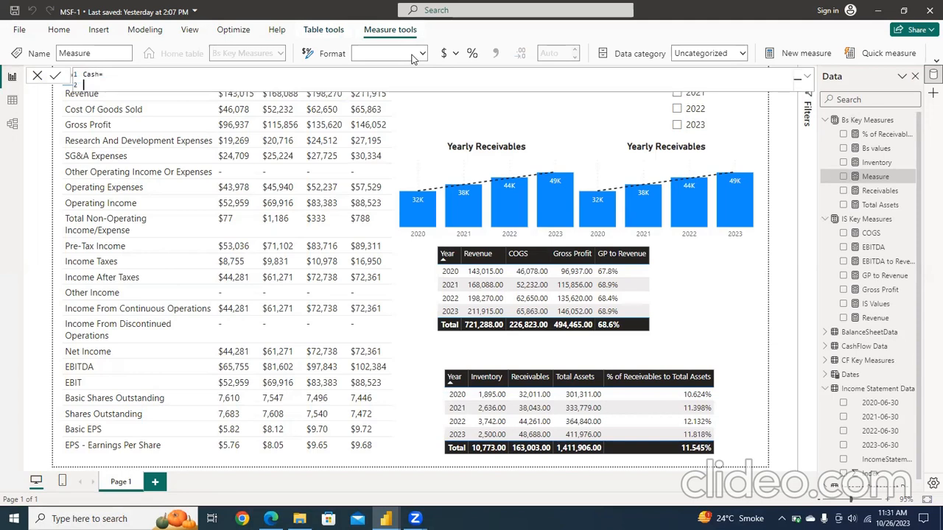
Step: Start the Cash formula with a CALCULATE function that uses the [Bs values] measure as its expression
{"action": "type", "text": "CALCULATE("}
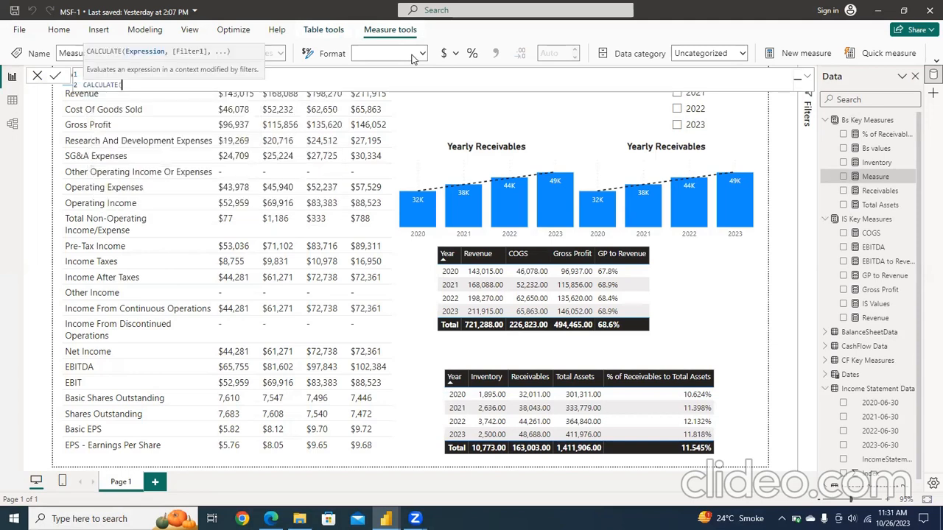
{"action": "key", "text": "Left"}
{"action": "key", "text": "shift+Return"}
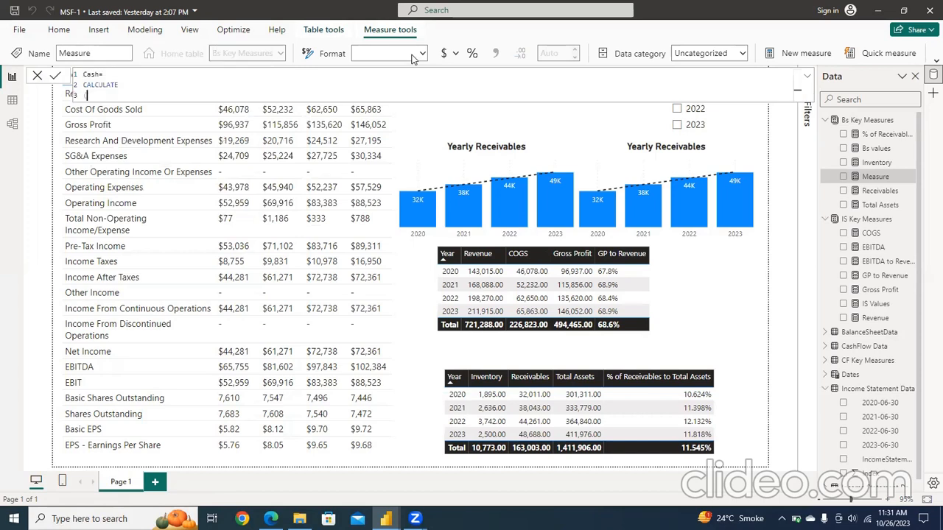
{"action": "type", "text": "bs"}
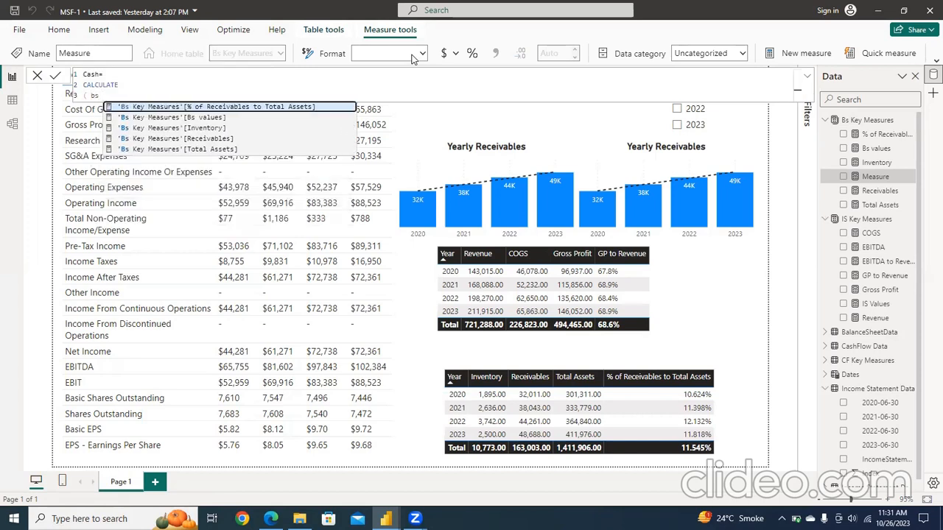
{"action": "type", "text": "va"}
{"action": "key", "text": "Tab"}
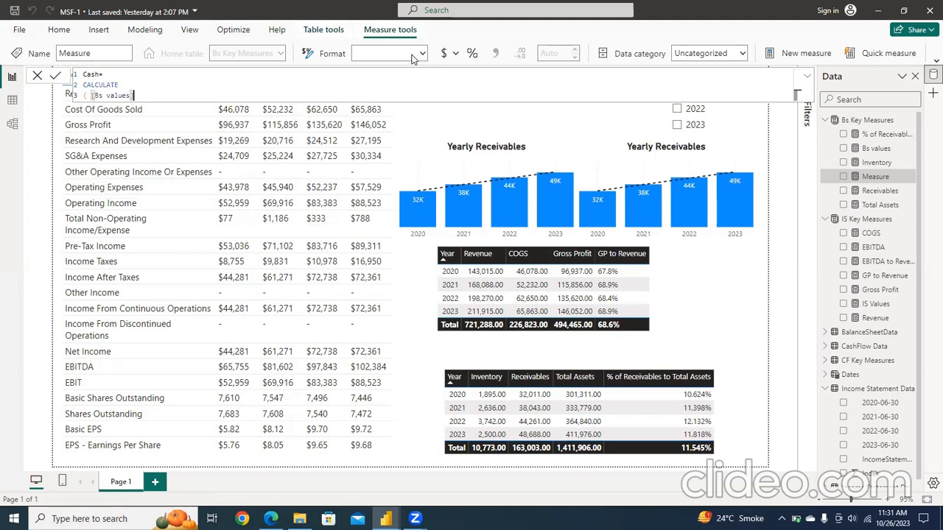
Step: Add an equality filter on the BalanceSheetData[Balancesheet(US$Millions)] column as the second CALCULATE argument
{"action": "type", "text": ","}
{"action": "key", "text": "shift+Return"}
{"action": "type", "text": "balan"}
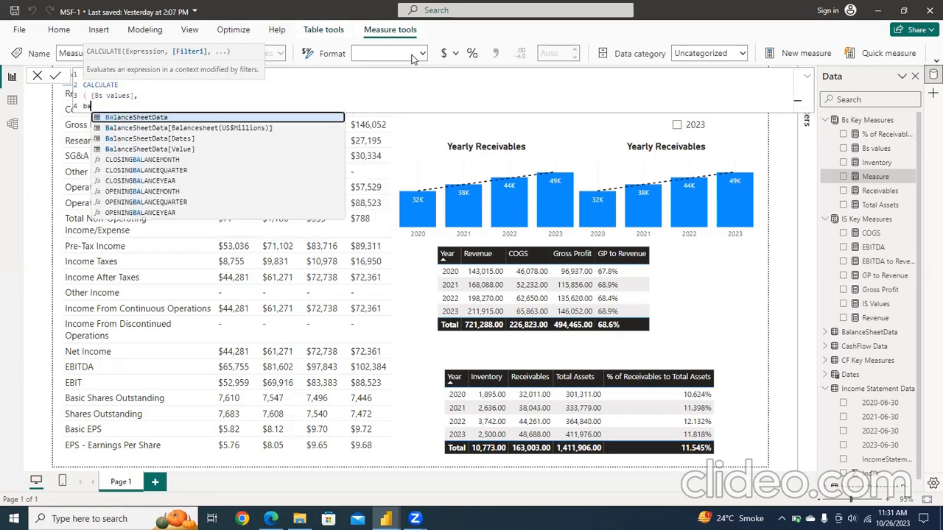
{"action": "key", "text": "Down"}
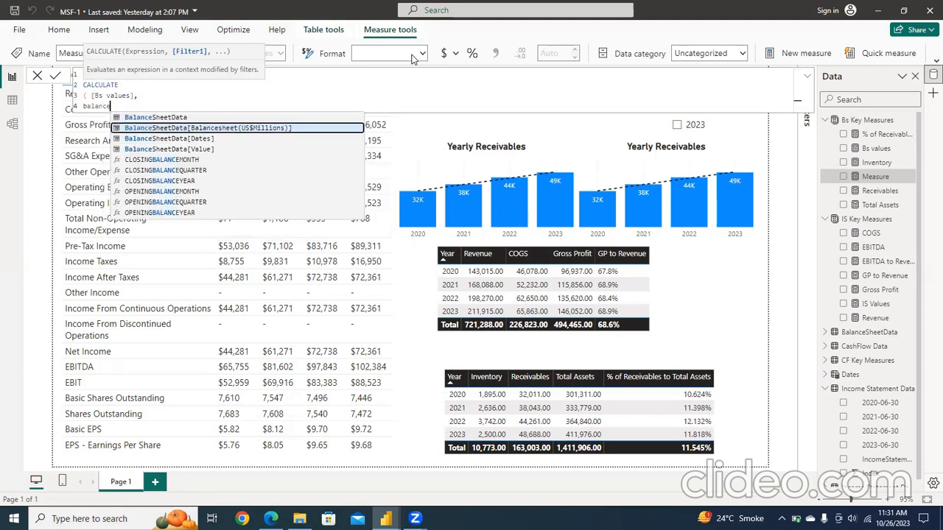
{"action": "key", "text": "Tab"}
{"action": "type", "text": "="}
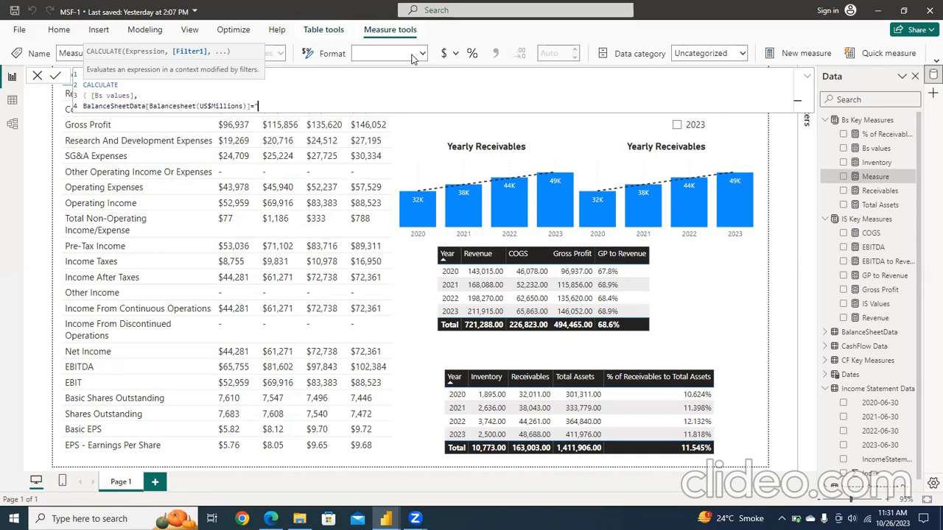
{"action": "type", "text": "\"Cash"}
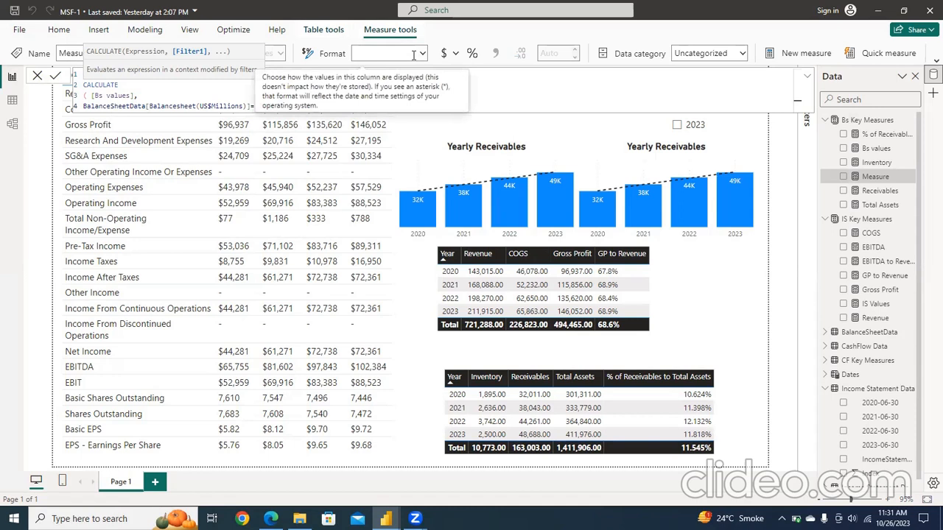
{"action": "type", "text": " On"}
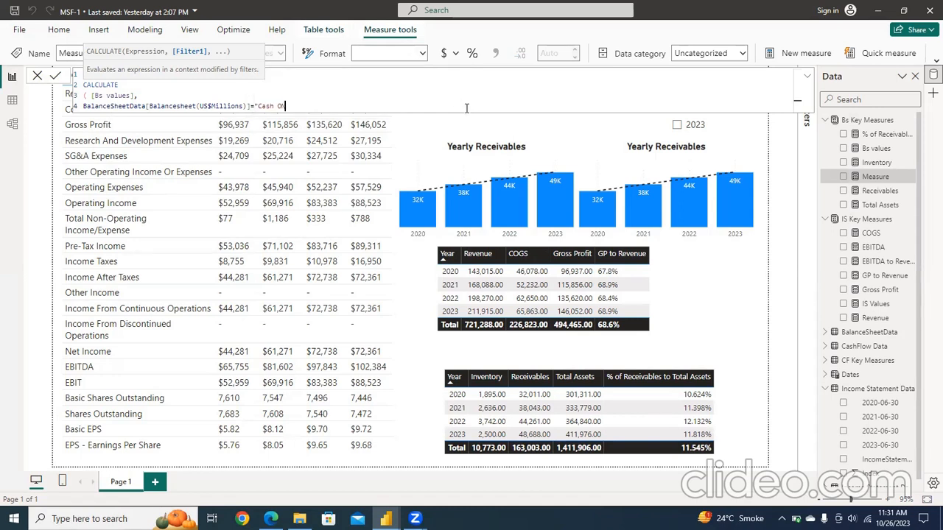
Step: Set the filter value to "Cash On Hand", close the CALCULATE function and commit the Cash measure
{"action": "key", "text": "BackSpace"}
{"action": "key", "text": "BackSpace"}
{"action": "type", "text": "On Hand\""}
{"action": "key", "text": "shift+Return"}
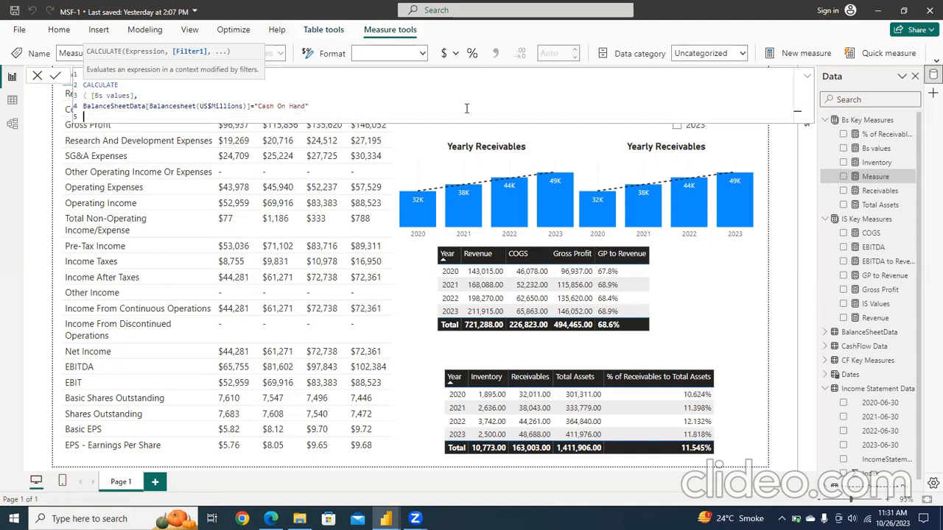
{"action": "type", "text": ")"}
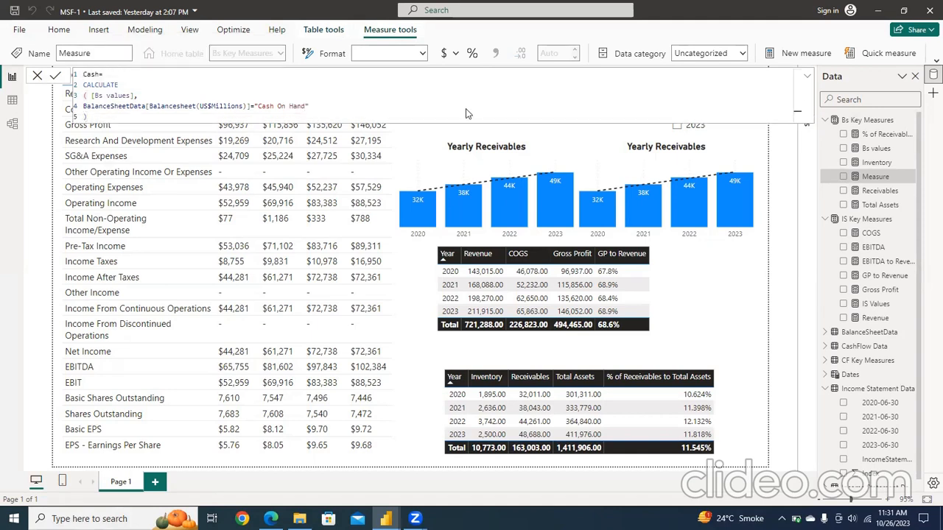
{"action": "key", "text": "Return"}
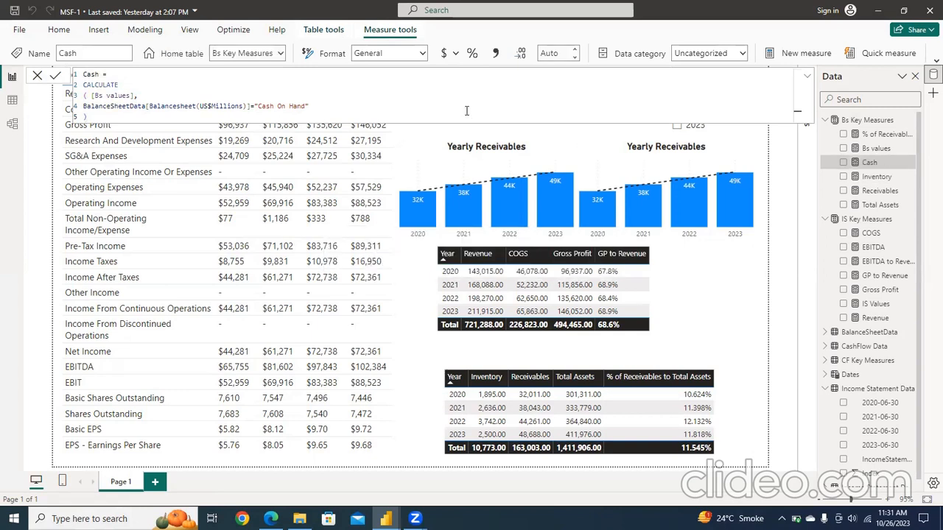
Step: Add the Cash measure to the left Yearly Receivables chart and remove Receivables from that chart
{"action": "left_click", "coordinate": [452, 166]}
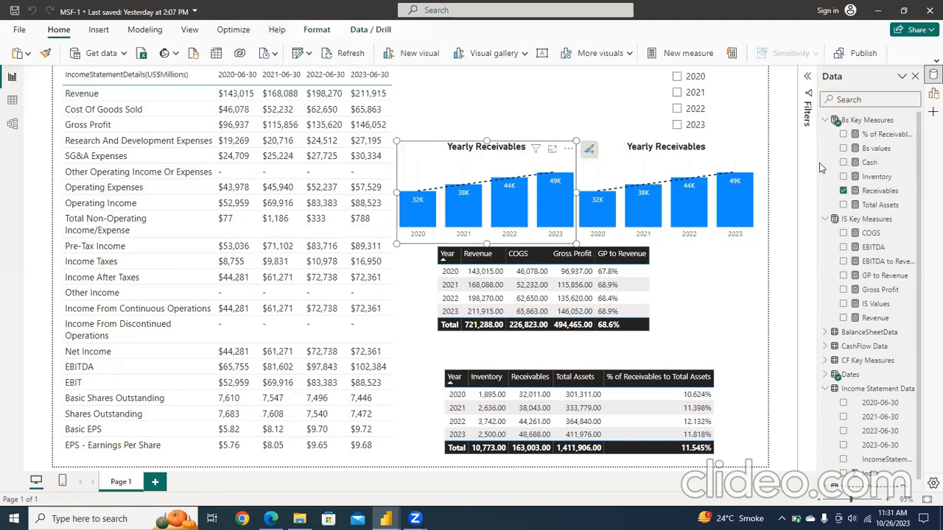
{"action": "left_click", "coordinate": [844, 162]}
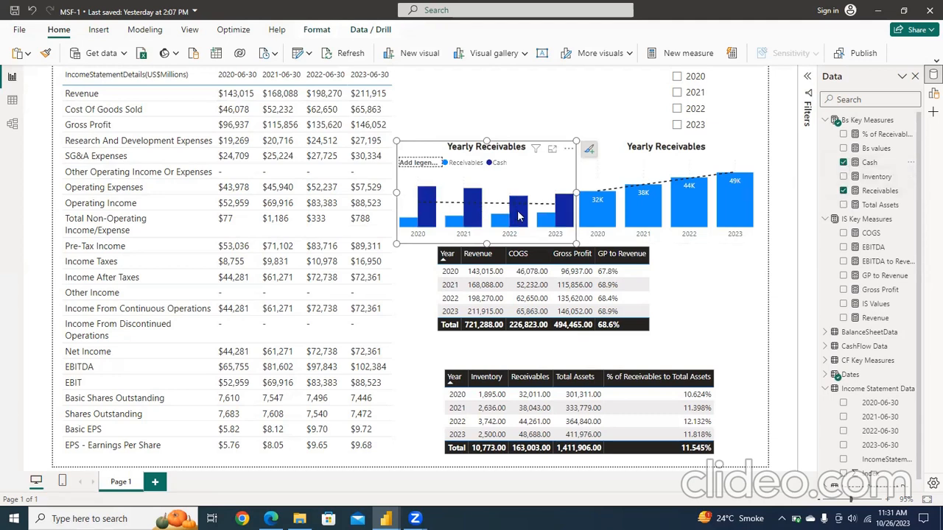
{"action": "mouse_move", "coordinate": [500, 226]}
{"action": "mouse_move", "coordinate": [522, 214]}
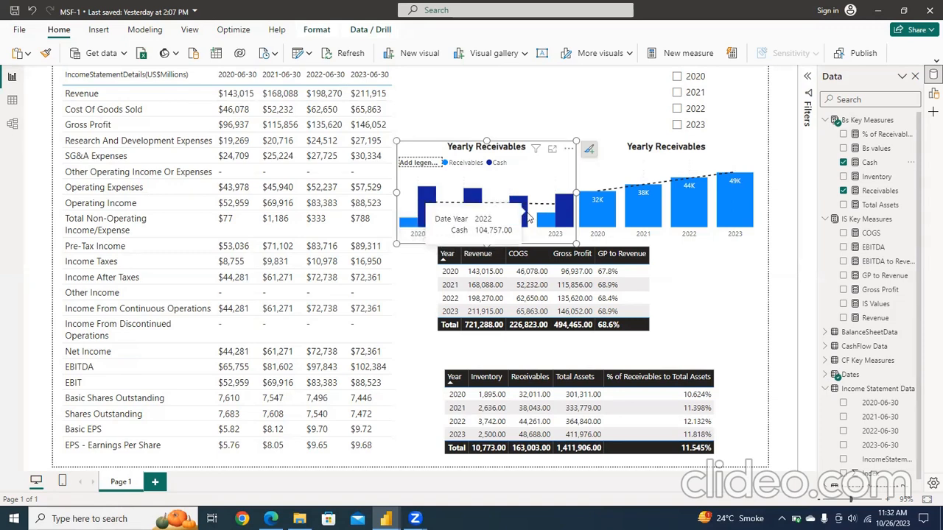
{"action": "mouse_move", "coordinate": [563, 221]}
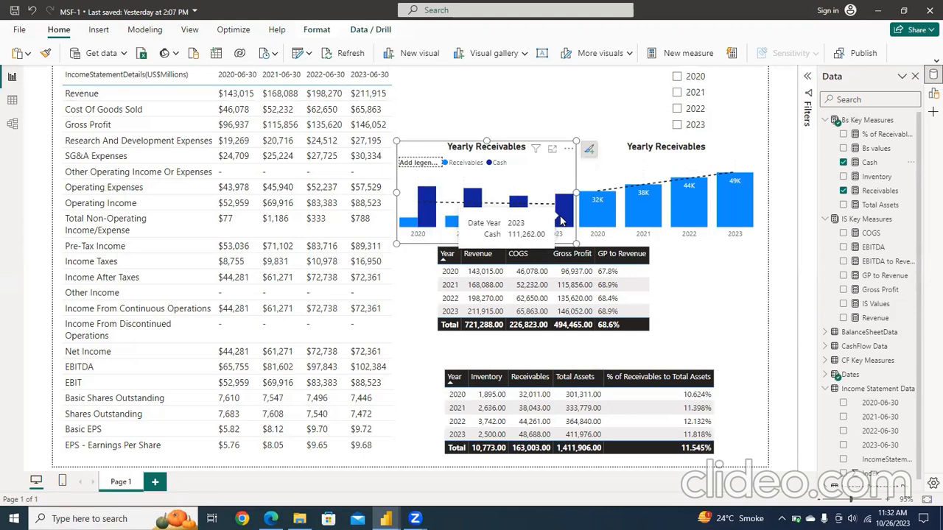
{"action": "left_click", "coordinate": [844, 191]}
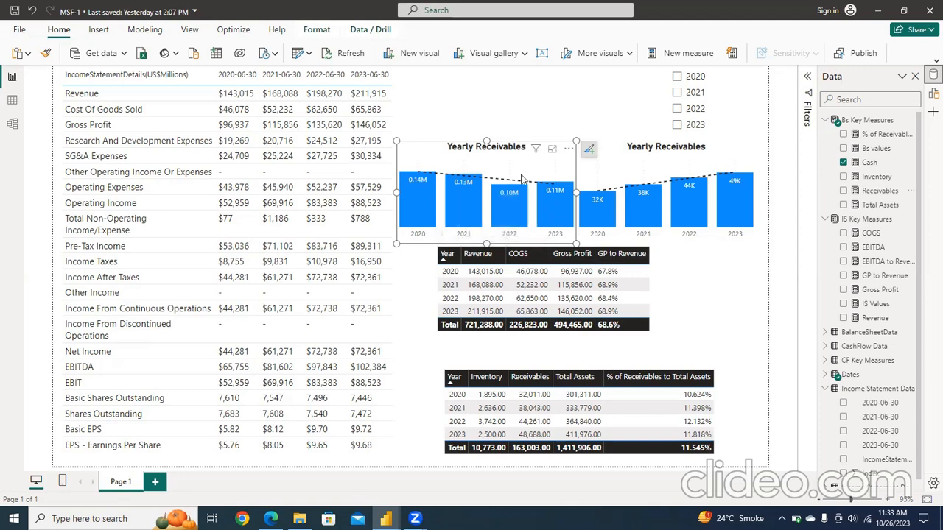
Step: Change the left chart's title text to "Yearly Cash" and close the formatting options
{"action": "left_click", "coordinate": [589, 152]}
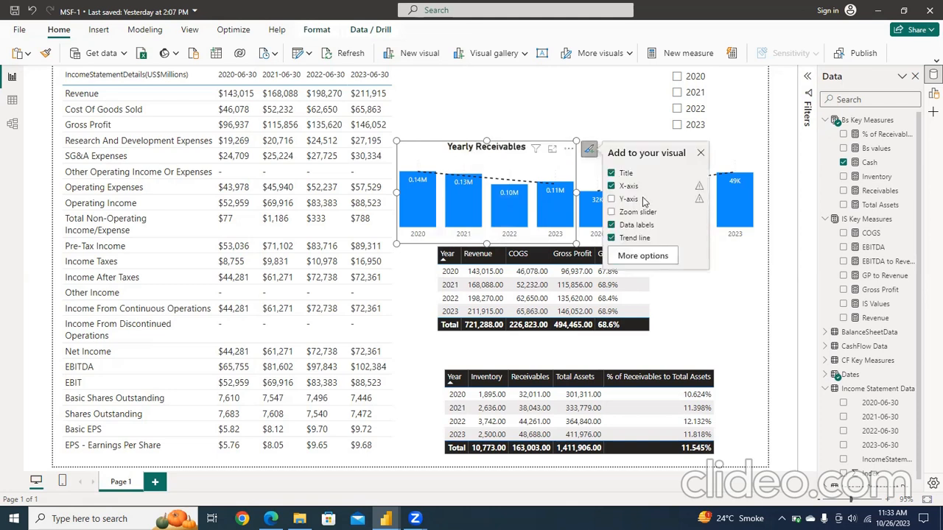
{"action": "left_click", "coordinate": [635, 255]}
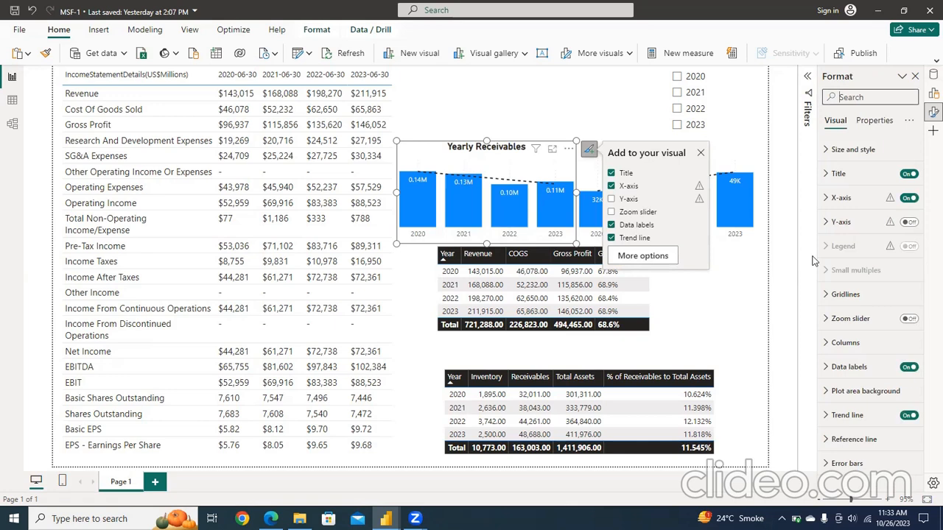
{"action": "left_click", "coordinate": [839, 174]}
{"action": "key", "text": "BackSpace"}
{"action": "key", "text": "BackSpace"}
{"action": "key", "text": "BackSpace"}
{"action": "key", "text": "BackSpace"}
{"action": "key", "text": "BackSpace"}
{"action": "key", "text": "BackSpace"}
{"action": "key", "text": "BackSpace"}
{"action": "key", "text": "BackSpace"}
{"action": "key", "text": "BackSpace"}
{"action": "key", "text": "BackSpace"}
{"action": "key", "text": "BackSpace"}
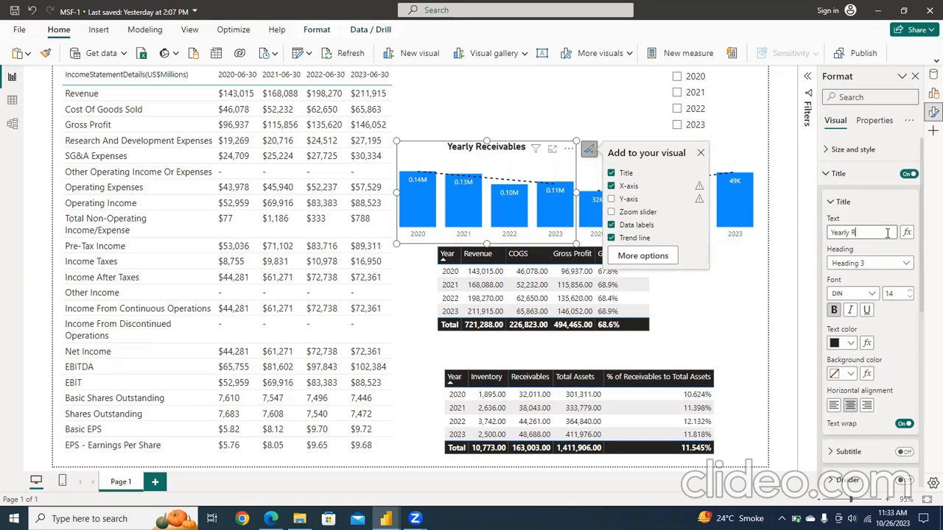
{"action": "type", "text": "s"}
{"action": "key", "text": "BackSpace"}
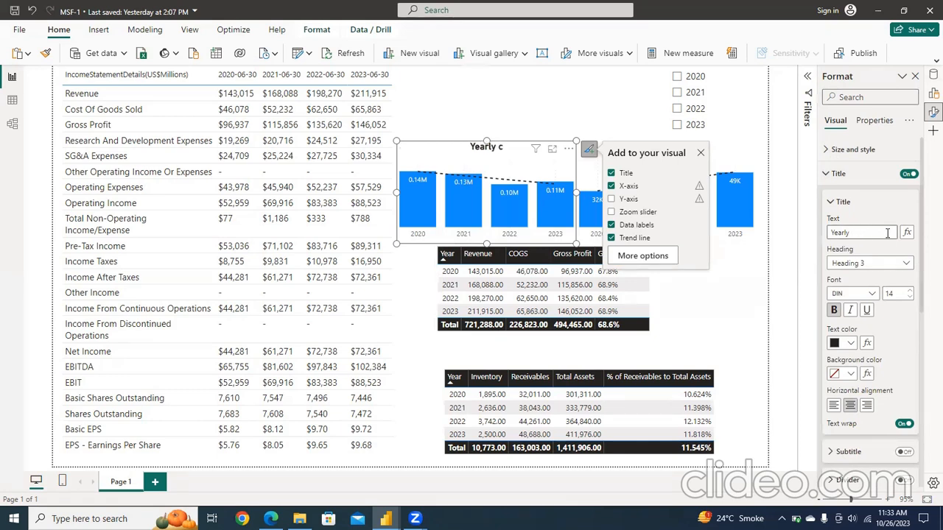
{"action": "type", "text": "Cash"}
{"action": "left_click", "coordinate": [830, 202]}
{"action": "left_click", "coordinate": [824, 177]}
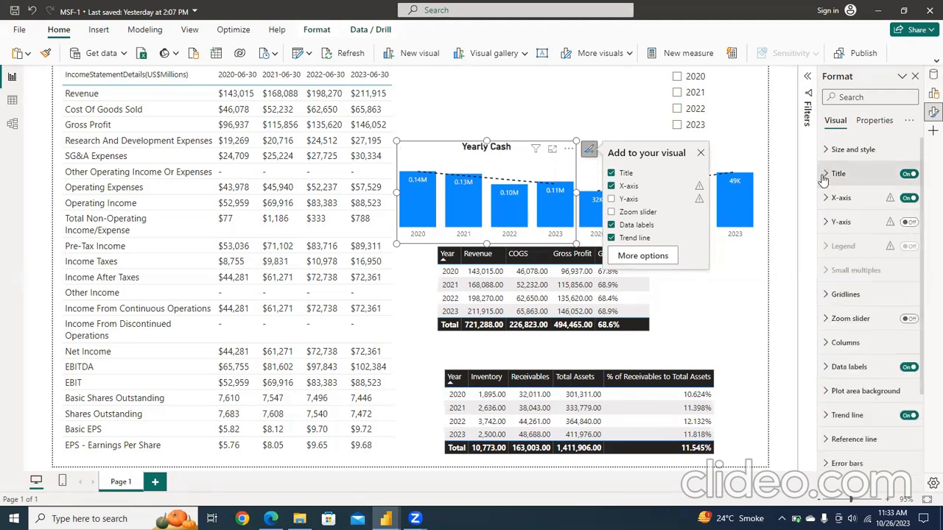
{"action": "left_click", "coordinate": [916, 78]}
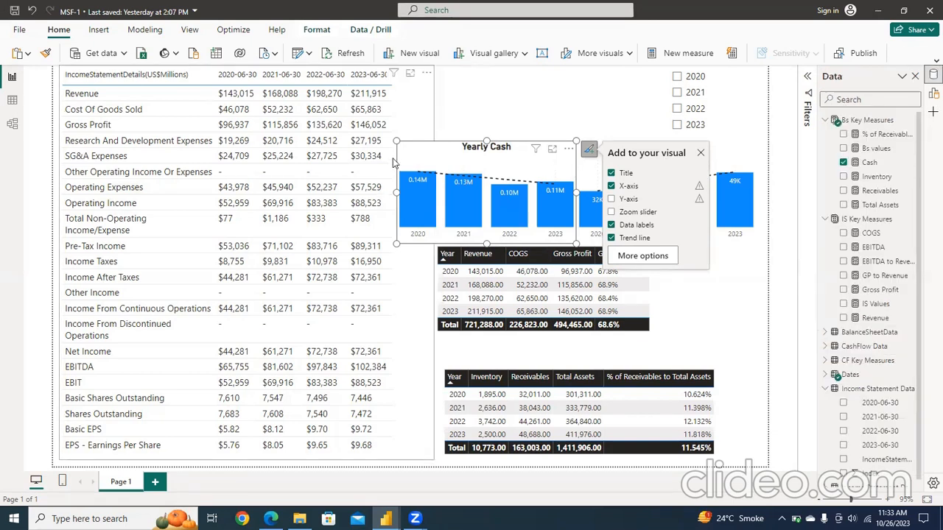
Step: Narrow the Yearly Cash chart from its left edge to about three quarters of its width, clear of the income statement table
{"action": "left_click_drag", "start_coordinate": [397, 141], "coordinate": [450, 147]}
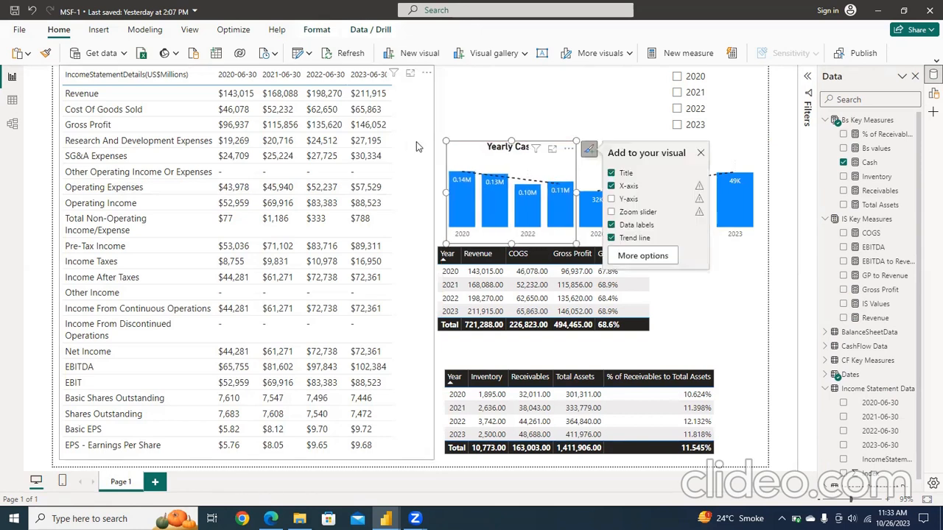
{"action": "left_click", "coordinate": [416, 146]}
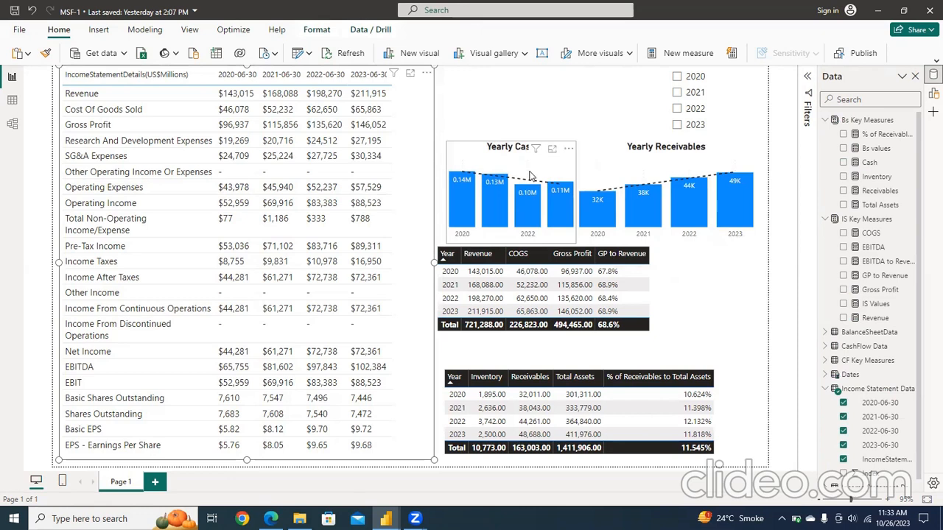
Step: Spotlight the income statement table so the other visuals on the page are dimmed
{"action": "left_click", "coordinate": [426, 74]}
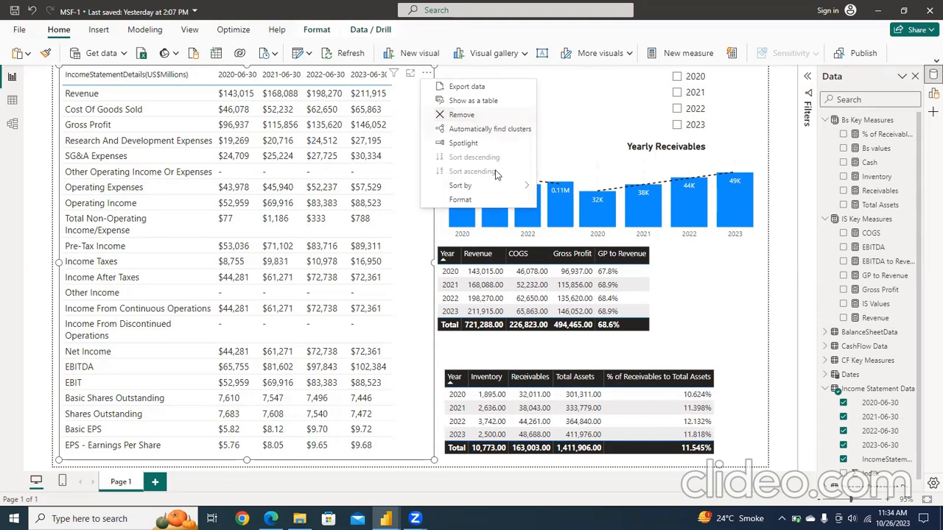
{"action": "mouse_move", "coordinate": [520, 191]}
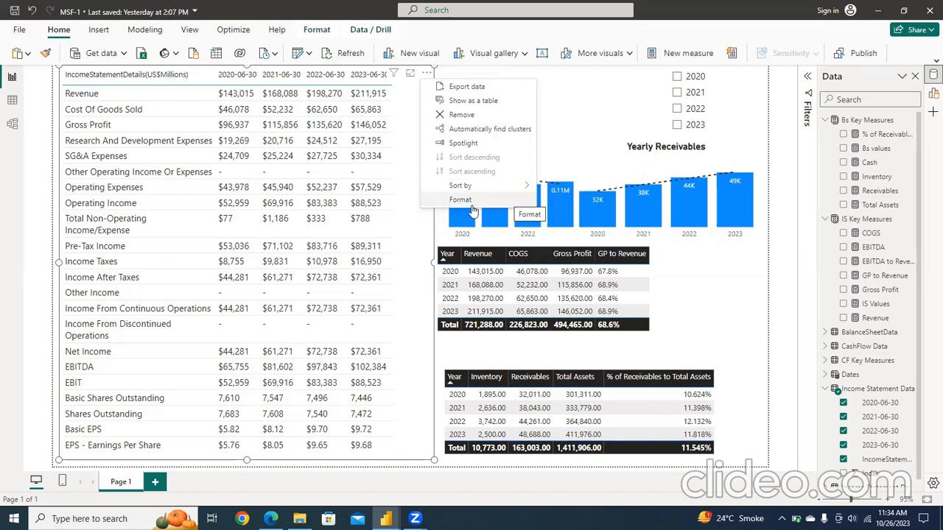
{"action": "left_click", "coordinate": [479, 149]}
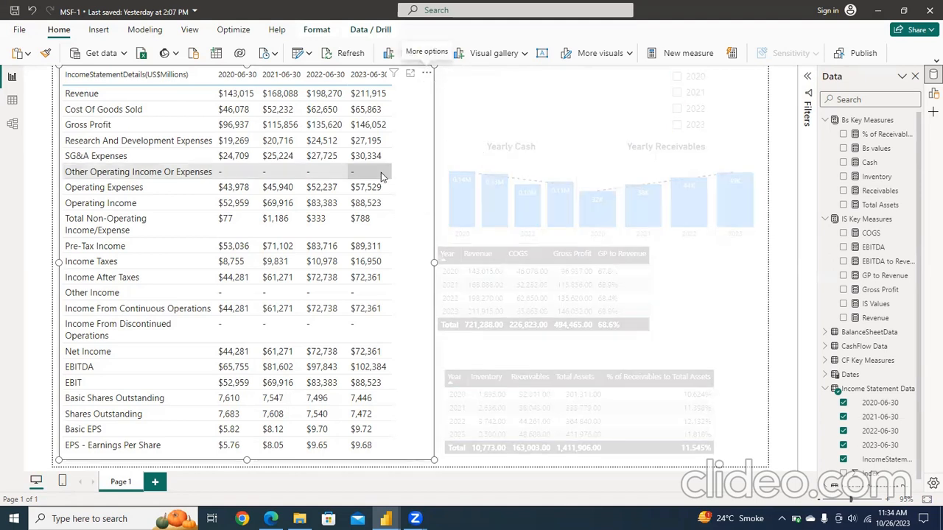
Step: Try to find clusters automatically in the income statement table
{"action": "left_click", "coordinate": [426, 75]}
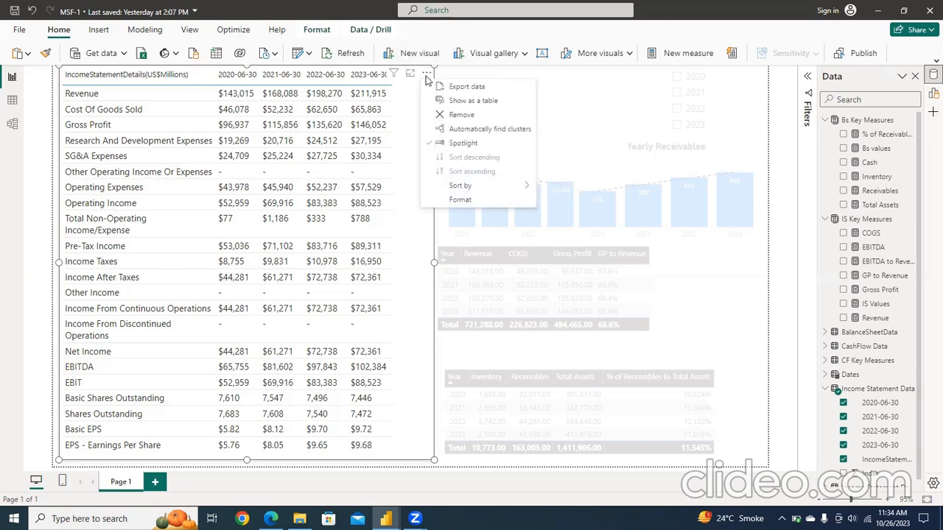
{"action": "left_click", "coordinate": [456, 131]}
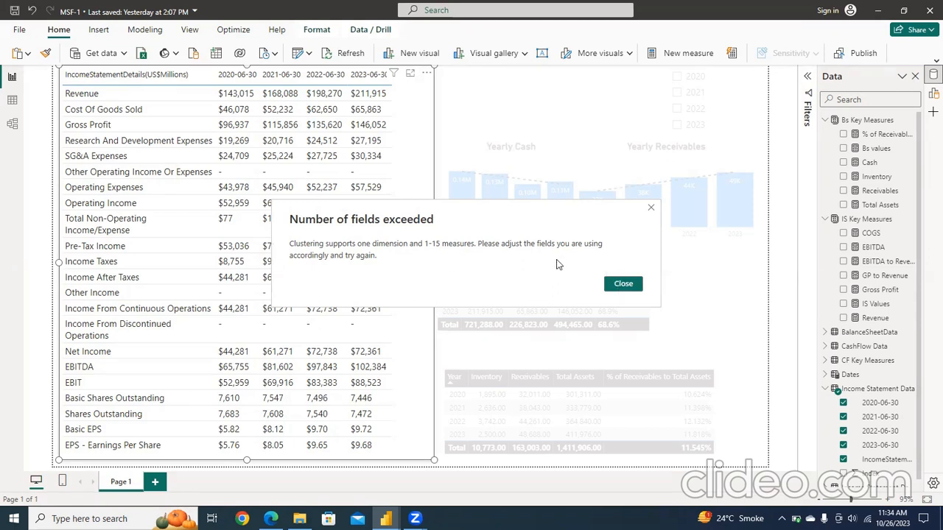
{"action": "left_click", "coordinate": [617, 285]}
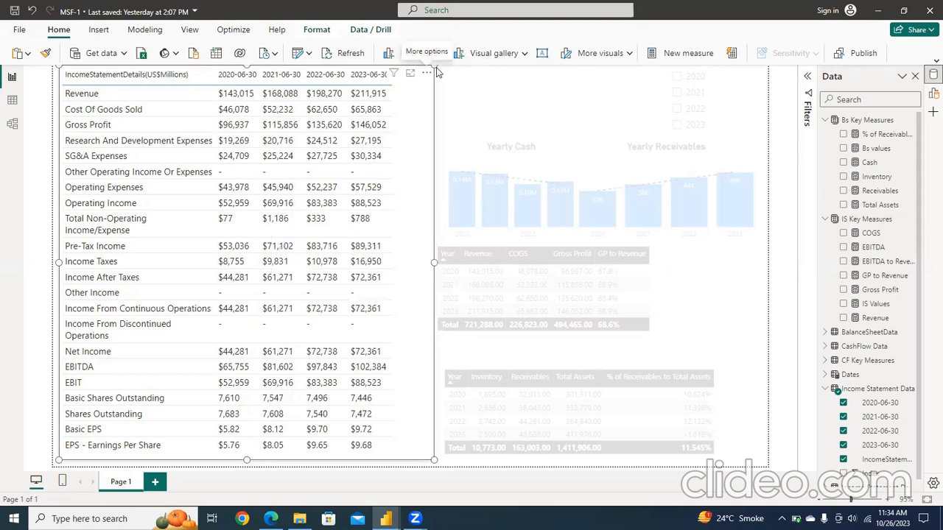
Step: Export the income statement table's data to Downloads as a CSV file named "Income Statement MST"
{"action": "left_click", "coordinate": [426, 74]}
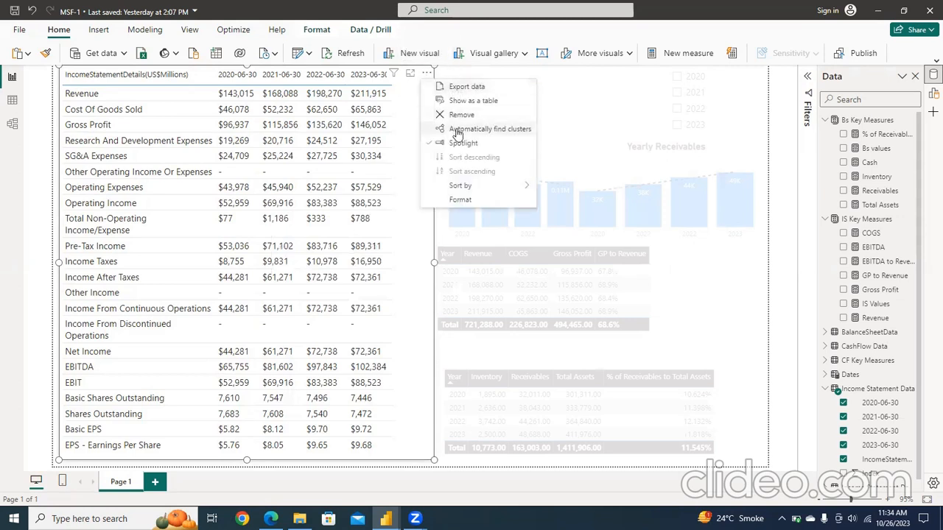
{"action": "left_click", "coordinate": [462, 88]}
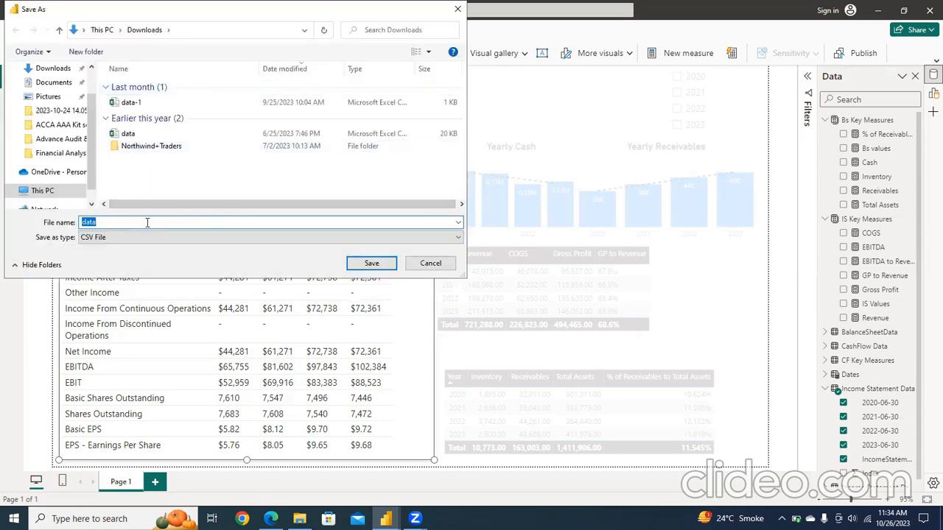
{"action": "key", "text": "BackSpace"}
{"action": "type", "text": "Incom"}
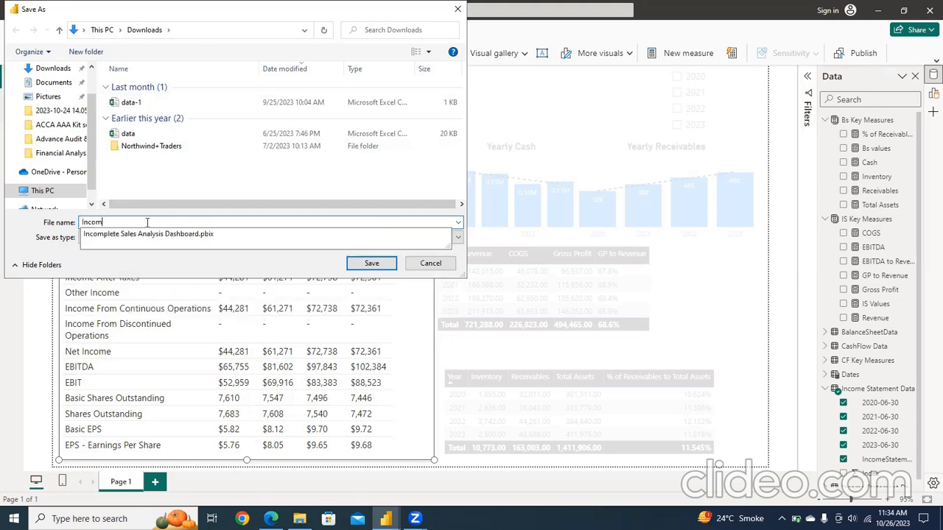
{"action": "type", "text": "e Statemen"}
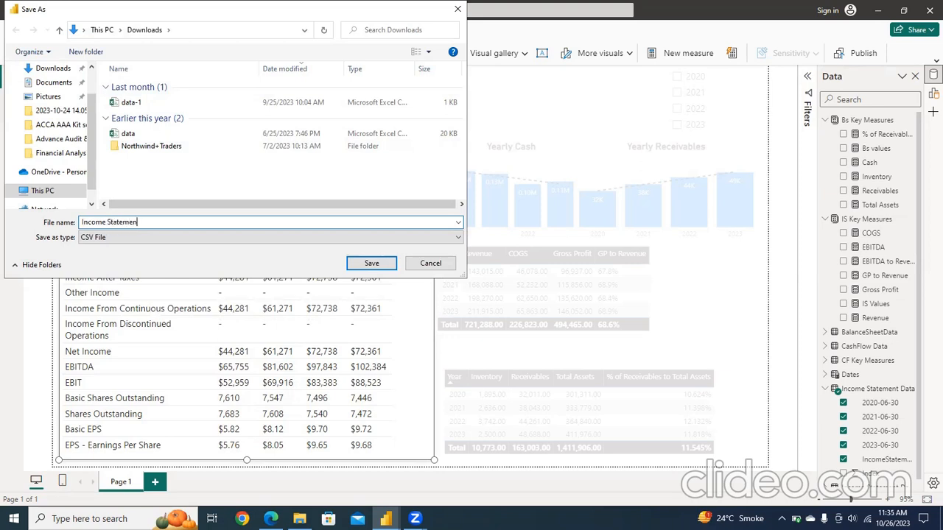
{"action": "type", "text": "t MST"}
{"action": "left_click", "coordinate": [141, 239]}
{"action": "left_click", "coordinate": [141, 240]}
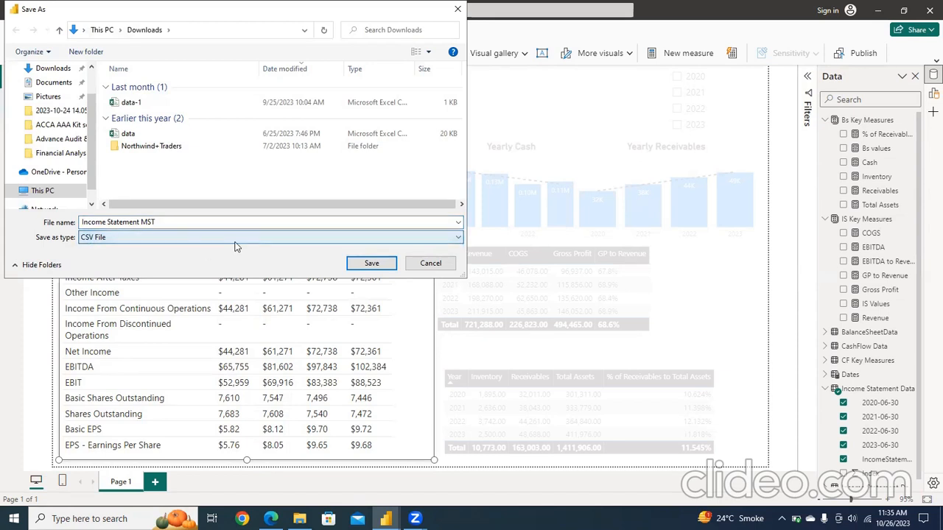
{"action": "left_click", "coordinate": [366, 265]}
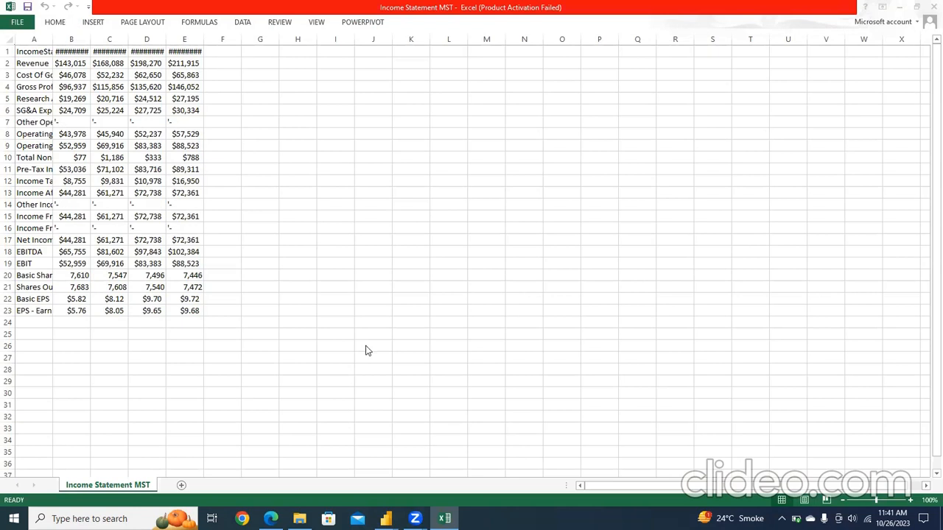
Step: In the exported Income Statement MST file in Excel, autofit the widths of columns A to E
{"action": "double_click", "coordinate": [52, 38]}
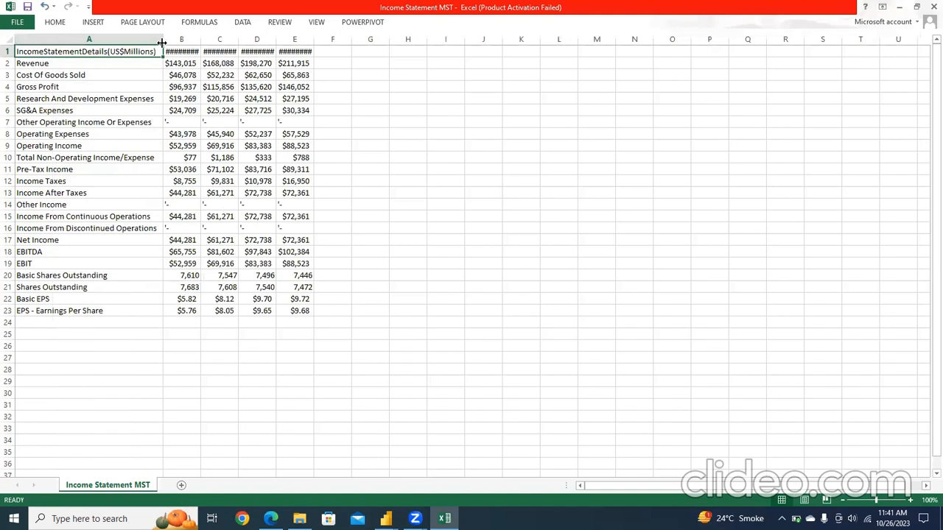
{"action": "double_click", "coordinate": [201, 38]}
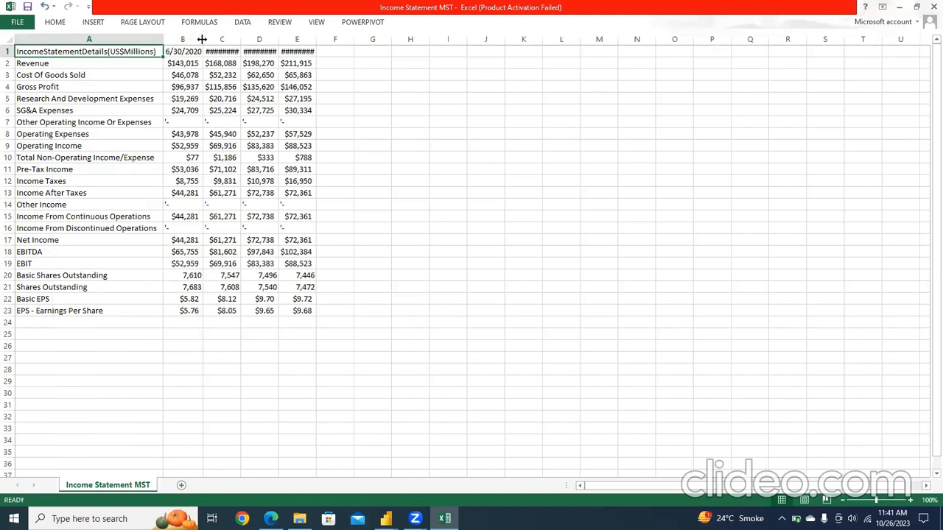
{"action": "double_click", "coordinate": [240, 39]}
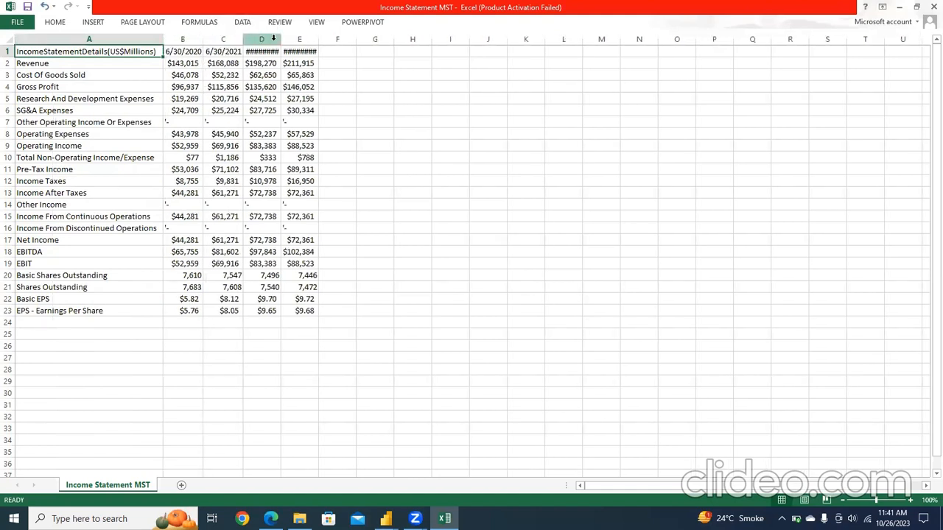
{"action": "double_click", "coordinate": [281, 39]}
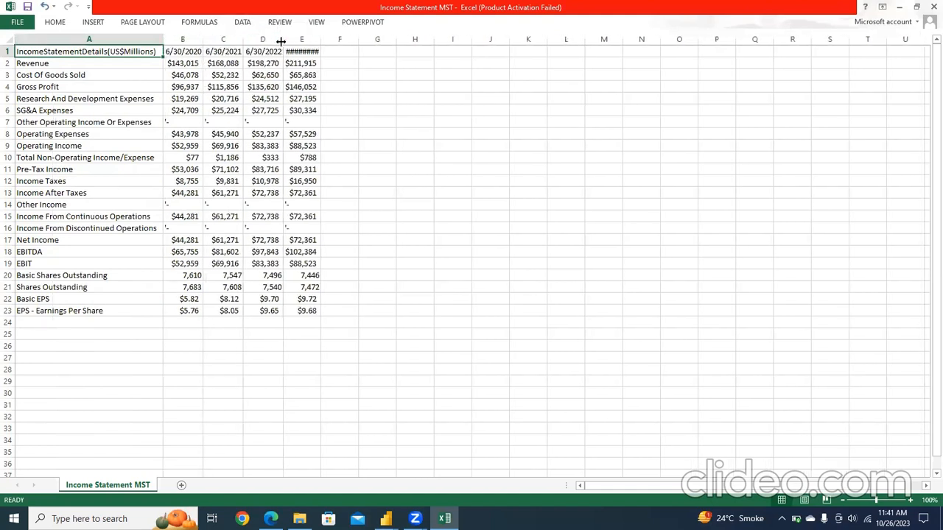
{"action": "double_click", "coordinate": [320, 39]}
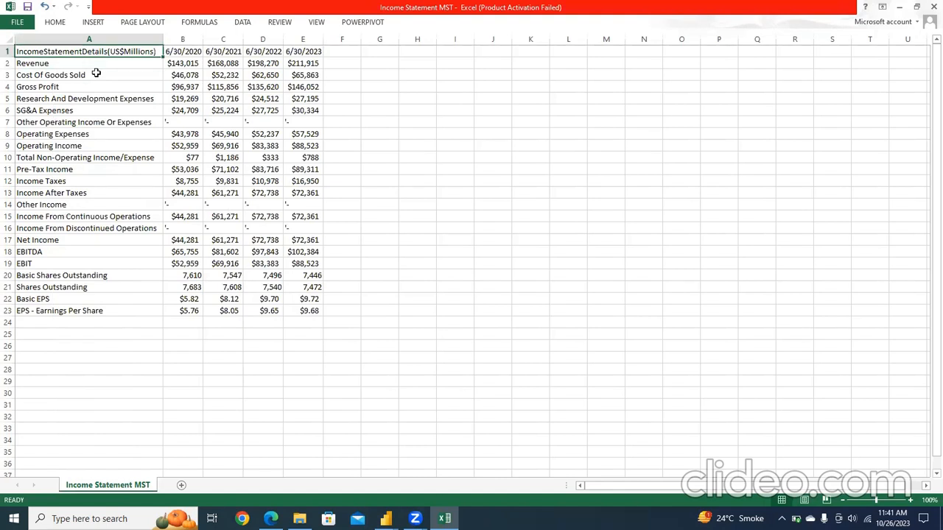
Step: Convert the income statement range A1:E23 into a table with headers
{"action": "key", "text": "shift+Right"}
{"action": "key", "text": "shift+Right"}
{"action": "key", "text": "shift+Right"}
{"action": "key", "text": "shift+Right"}
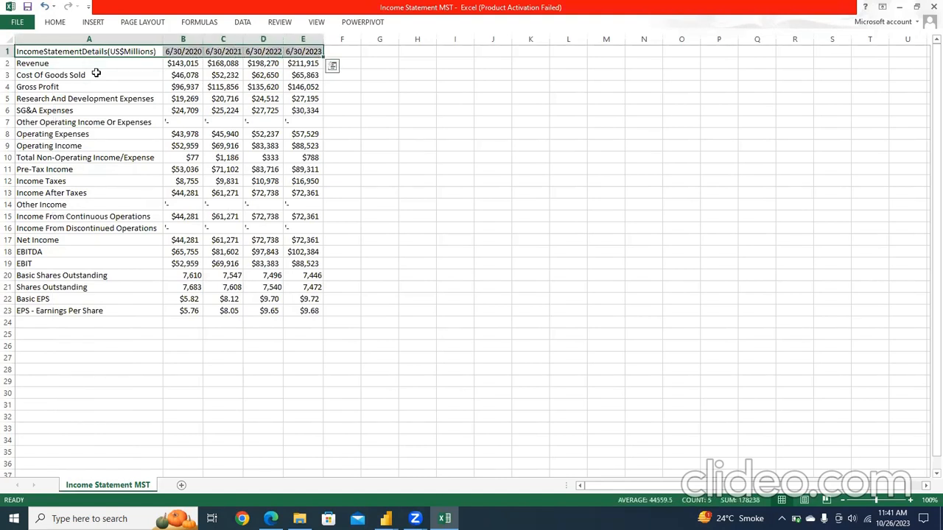
{"action": "key", "text": "shift+Down"}
{"action": "key", "text": "shift+Down"}
{"action": "key", "text": "shift+Down"}
{"action": "key", "text": "shift+Down"}
{"action": "key", "text": "shift+Down"}
{"action": "key", "text": "shift+Down"}
{"action": "key", "text": "shift+Down"}
{"action": "key", "text": "shift+Down"}
{"action": "key", "text": "shift+Down"}
{"action": "key", "text": "shift+Down"}
{"action": "key", "text": "shift+Down"}
{"action": "key", "text": "shift+Down"}
{"action": "key", "text": "shift+Down"}
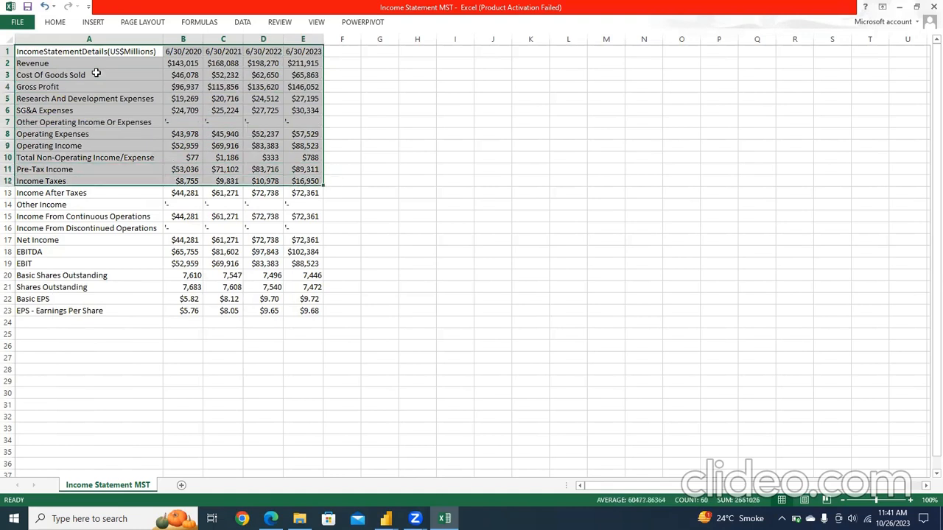
{"action": "key", "text": "shift+Down"}
{"action": "key", "text": "shift+Down"}
{"action": "key", "text": "shift+Down"}
{"action": "key", "text": "shift+Down"}
{"action": "key", "text": "shift+Down"}
{"action": "key", "text": "shift+Down"}
{"action": "key", "text": "shift+Down"}
{"action": "key", "text": "shift+Down"}
{"action": "key", "text": "shift+Down"}
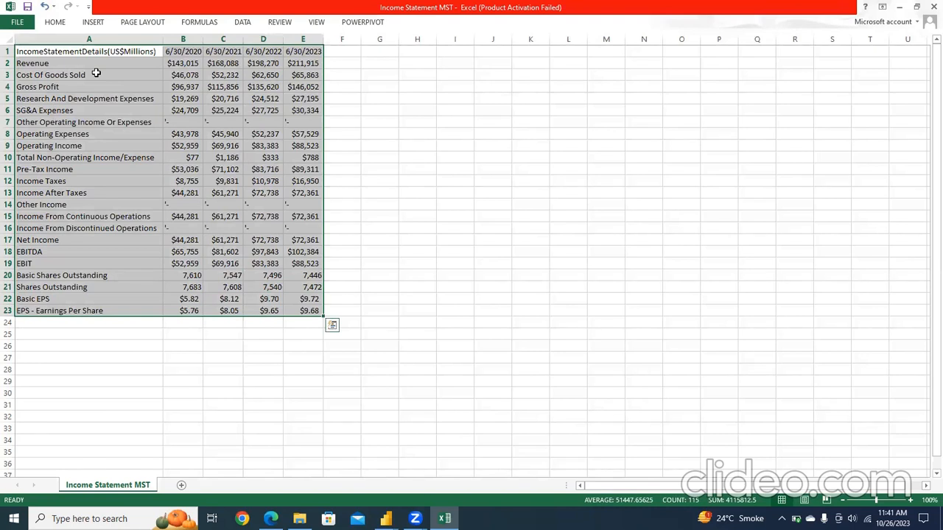
{"action": "key", "text": "ctrl+t"}
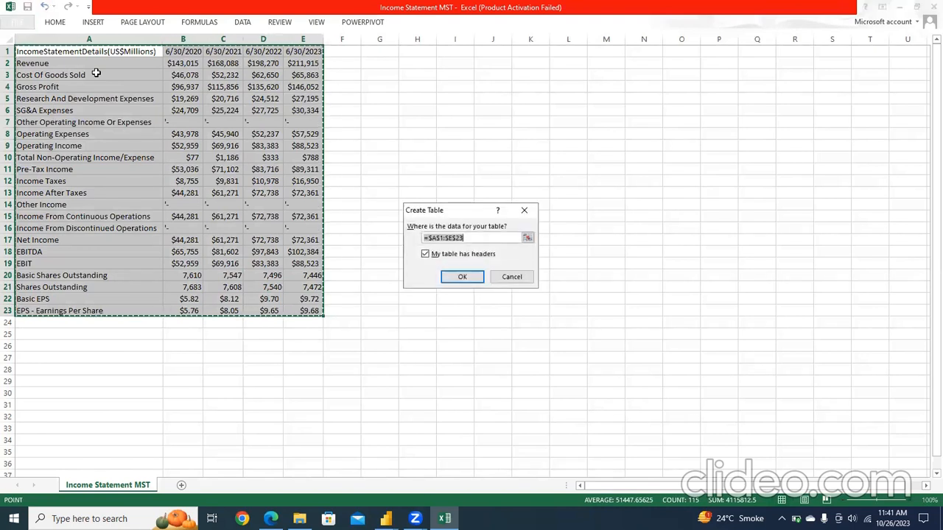
{"action": "left_click", "coordinate": [461, 277]}
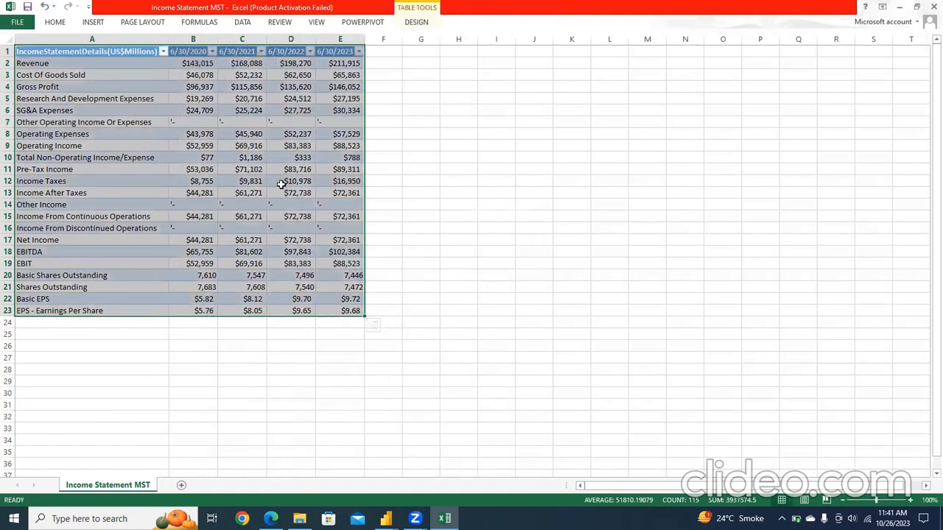
{"action": "left_click", "coordinate": [414, 149]}
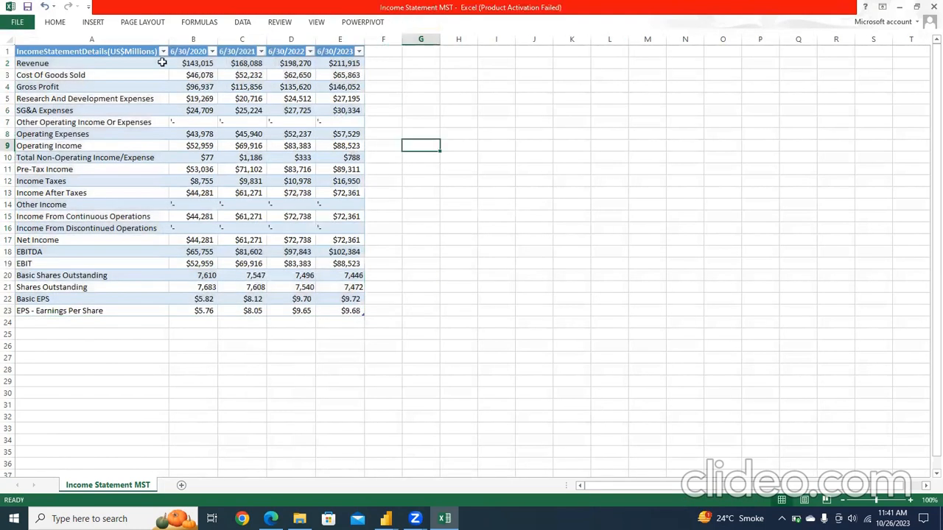
Step: Select the four yearly dash entries in the Other Operating Income Or Expenses row, B7:E7
{"action": "left_click", "coordinate": [189, 123]}
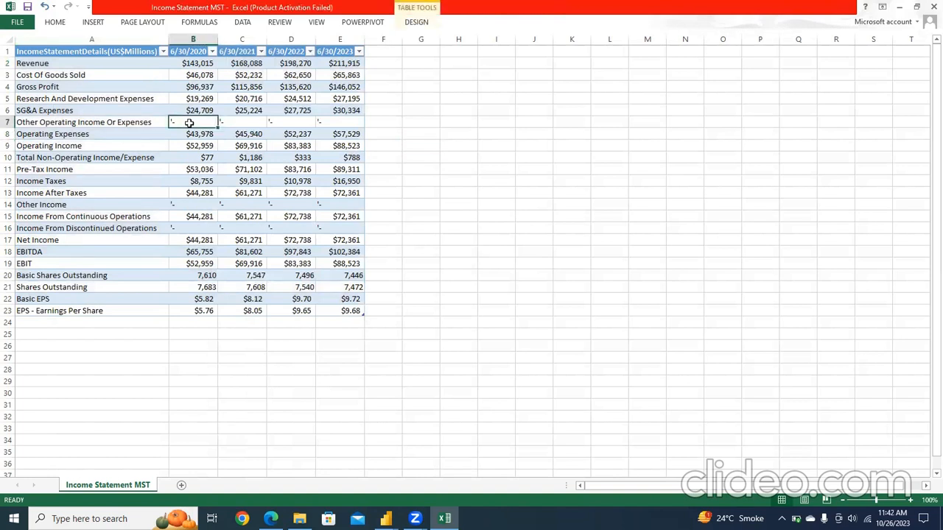
{"action": "left_click_drag", "start_coordinate": [189, 123], "coordinate": [340, 124]}
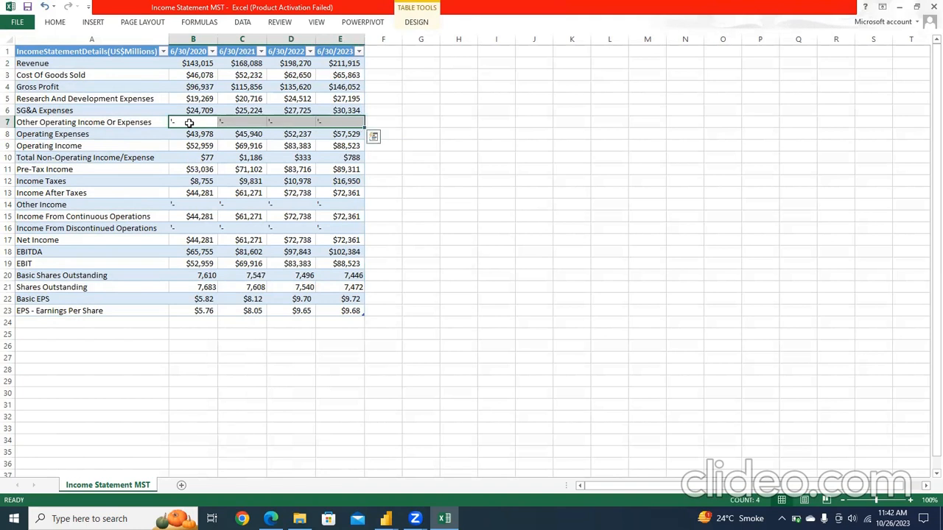
{"action": "left_click", "coordinate": [54, 22]}
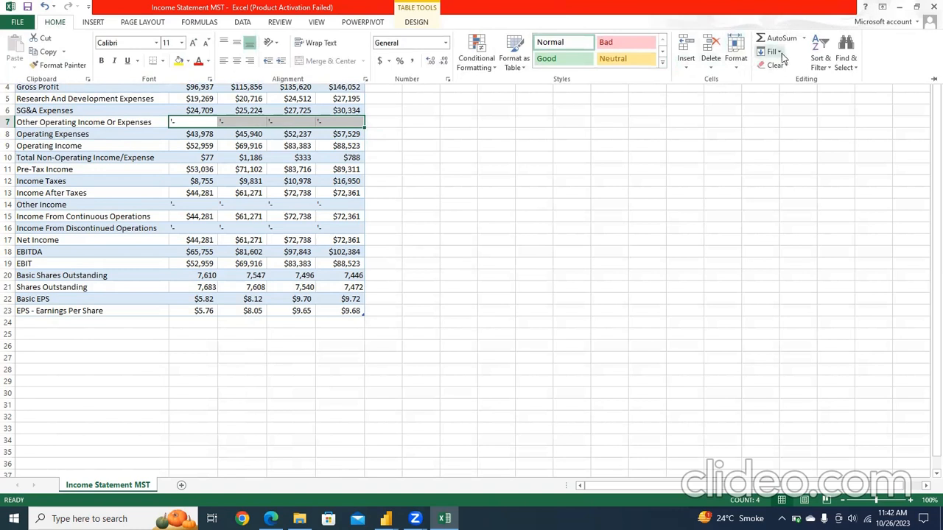
{"action": "left_click", "coordinate": [815, 67]}
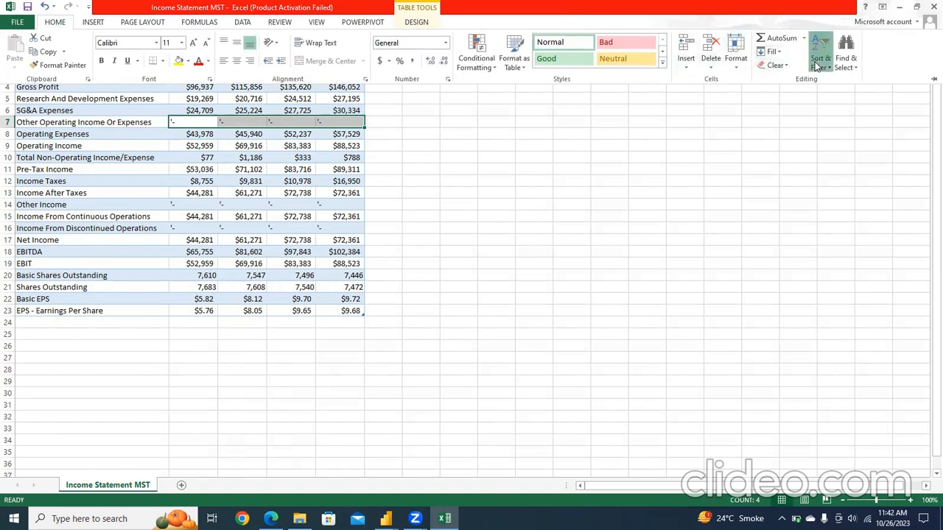
{"action": "left_click", "coordinate": [855, 65]}
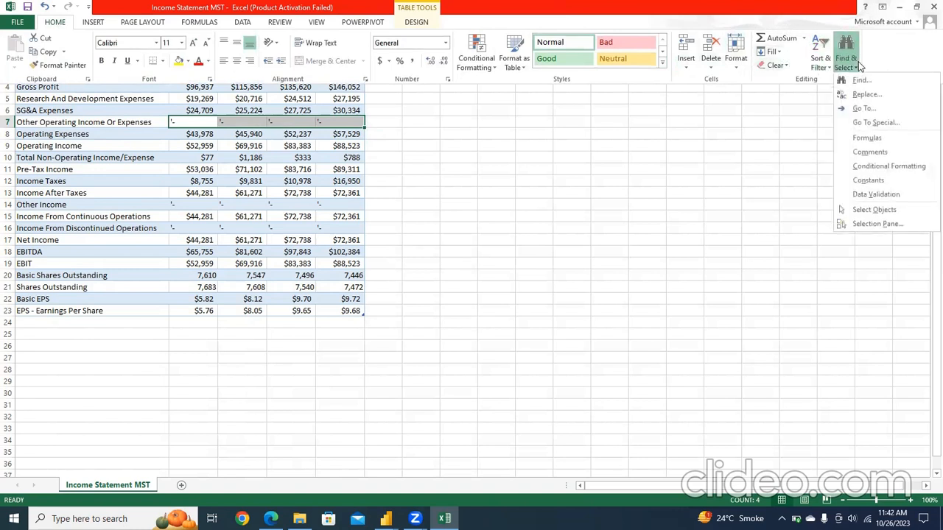
{"action": "left_click", "coordinate": [862, 108]}
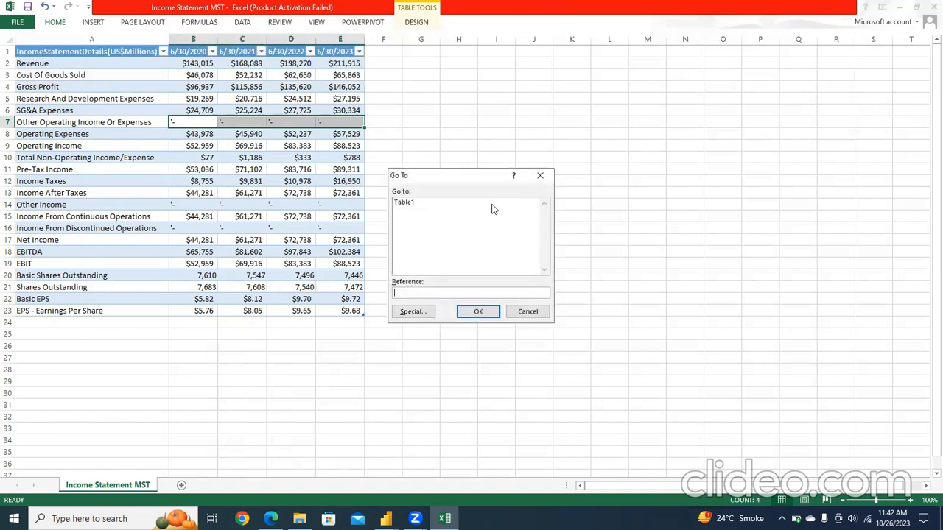
{"action": "left_click", "coordinate": [540, 177]}
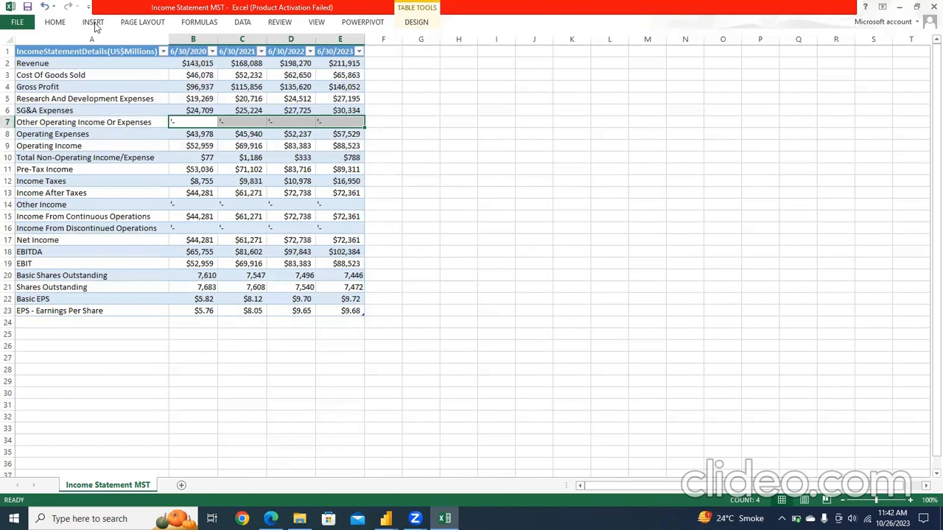
Step: Replace all "-" with 0 in the selected Other Operating Income Or Expenses cells
{"action": "left_click", "coordinate": [58, 22]}
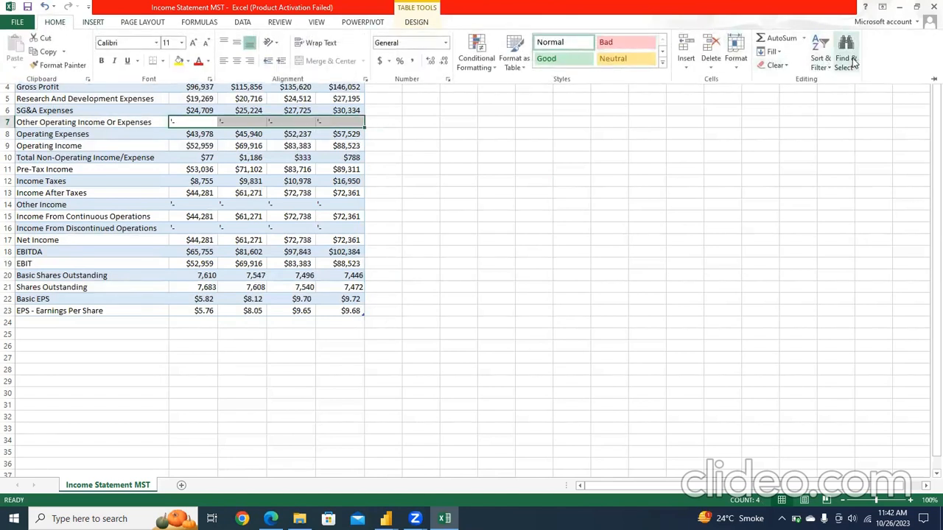
{"action": "left_click", "coordinate": [846, 58]}
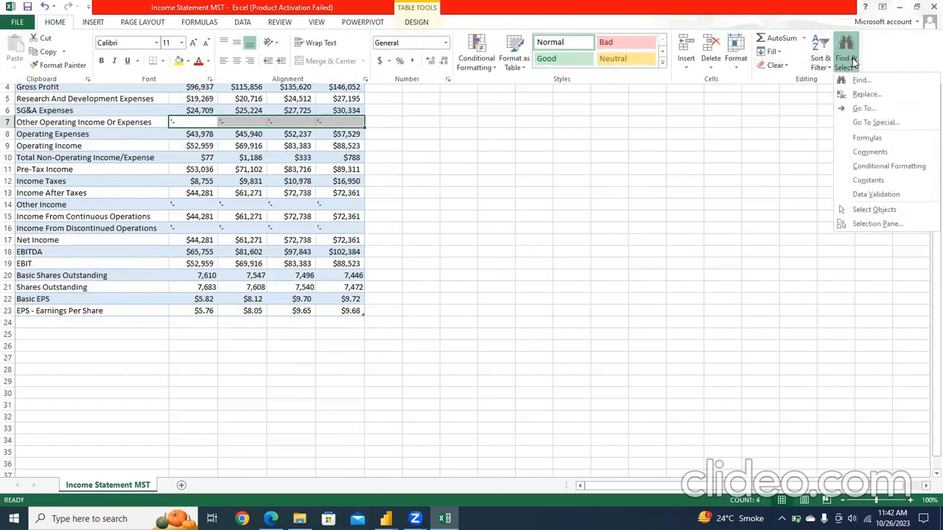
{"action": "left_click", "coordinate": [873, 95]}
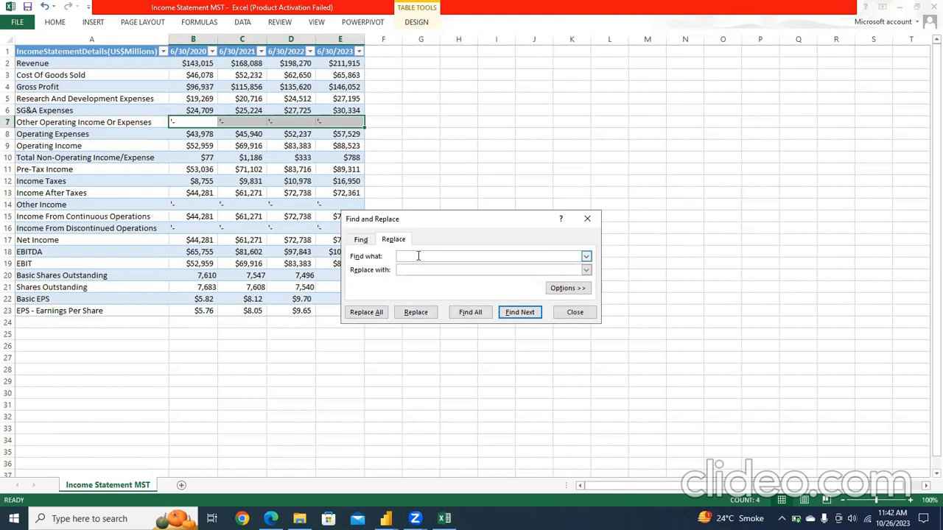
{"action": "left_click", "coordinate": [427, 269]}
{"action": "left_click", "coordinate": [537, 339]}
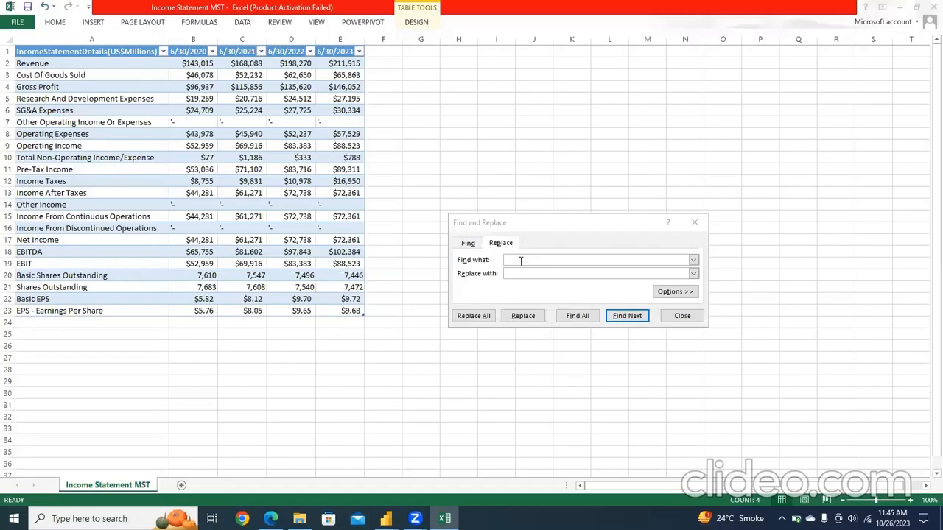
{"action": "left_click", "coordinate": [517, 259]}
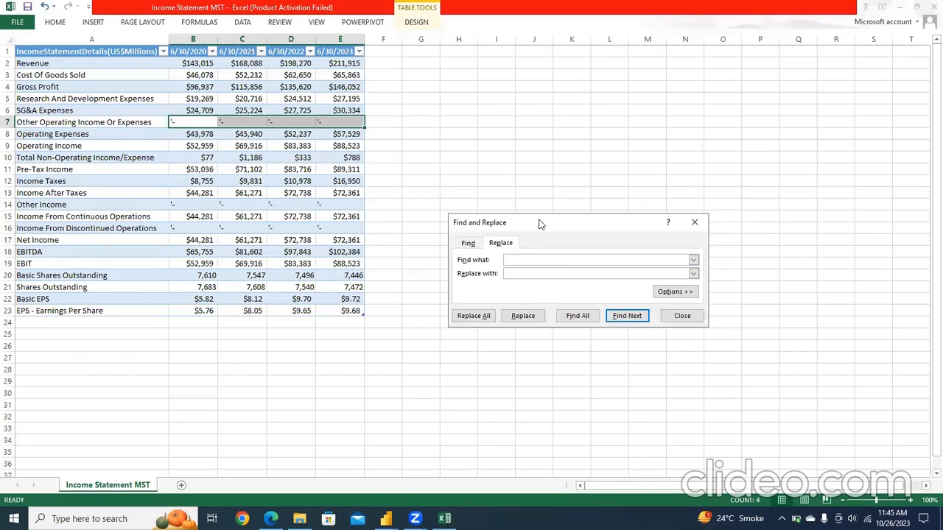
{"action": "left_click_drag", "start_coordinate": [540, 224], "coordinate": [507, 160]}
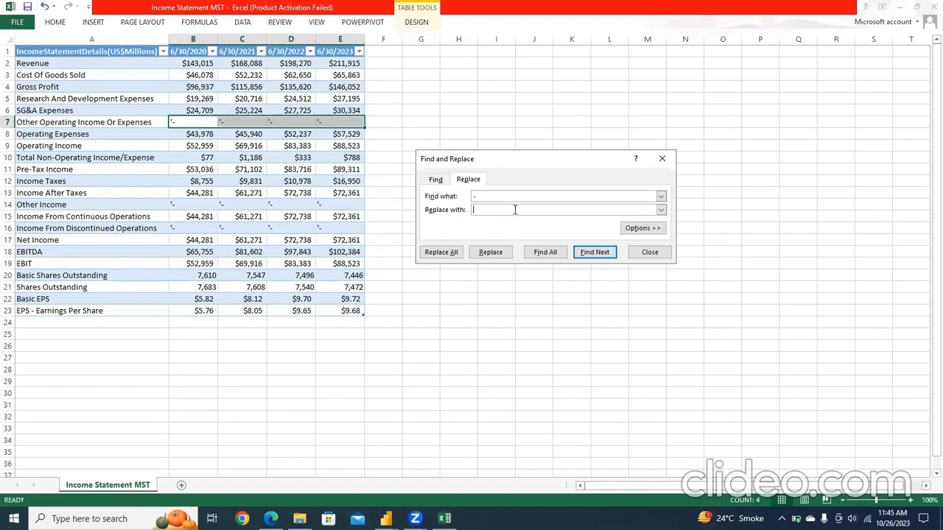
{"action": "left_click", "coordinate": [447, 253]}
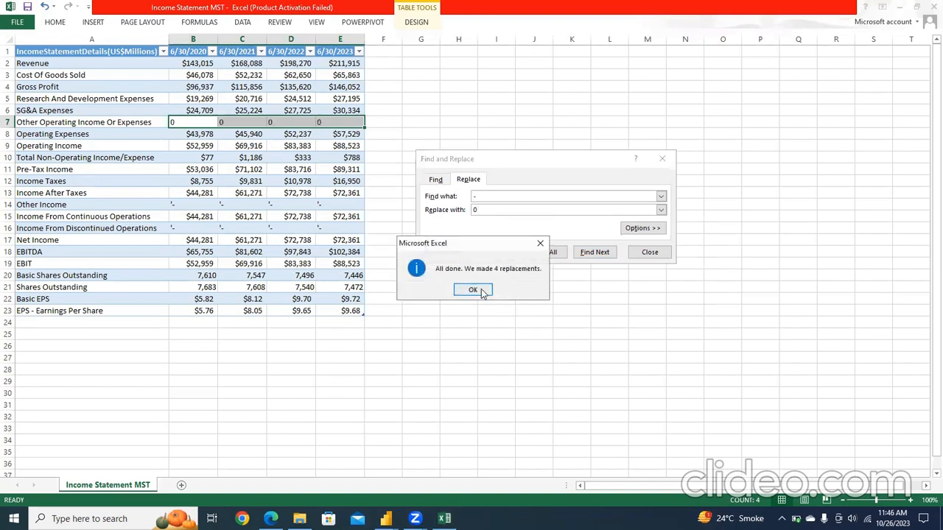
{"action": "left_click", "coordinate": [473, 289]}
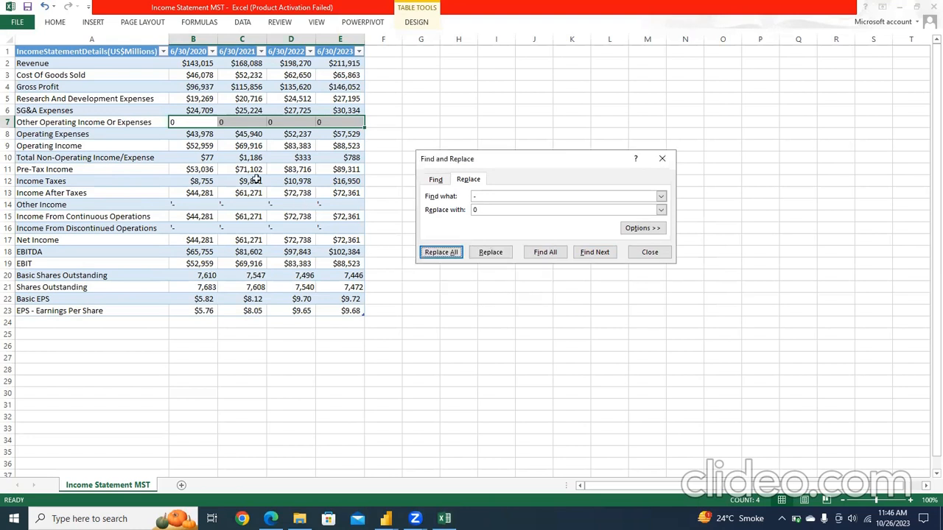
Step: Replace all "-" with 0 in the Other Income row, cells B14:E14
{"action": "left_click", "coordinate": [207, 205]}
{"action": "left_click_drag", "start_coordinate": [207, 204], "coordinate": [346, 206]}
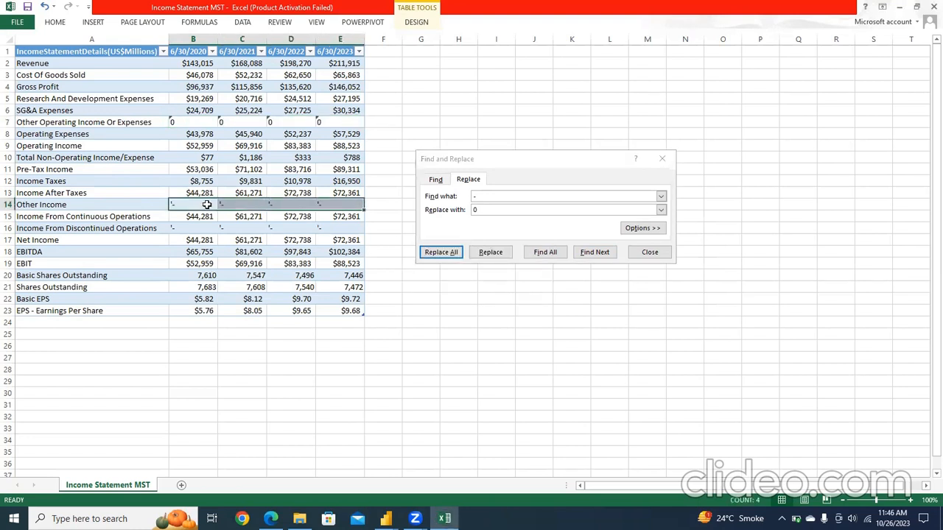
{"action": "left_click", "coordinate": [445, 252]}
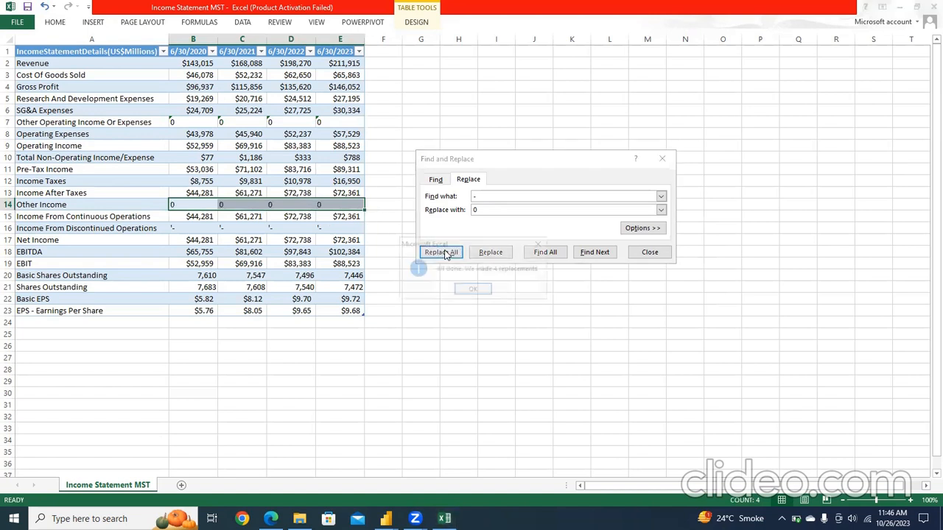
Step: Replace all "-" with 0 in the Income From Discontinued Operations row, cells B16:E16, and close Find and Replace
{"action": "left_click", "coordinate": [471, 291]}
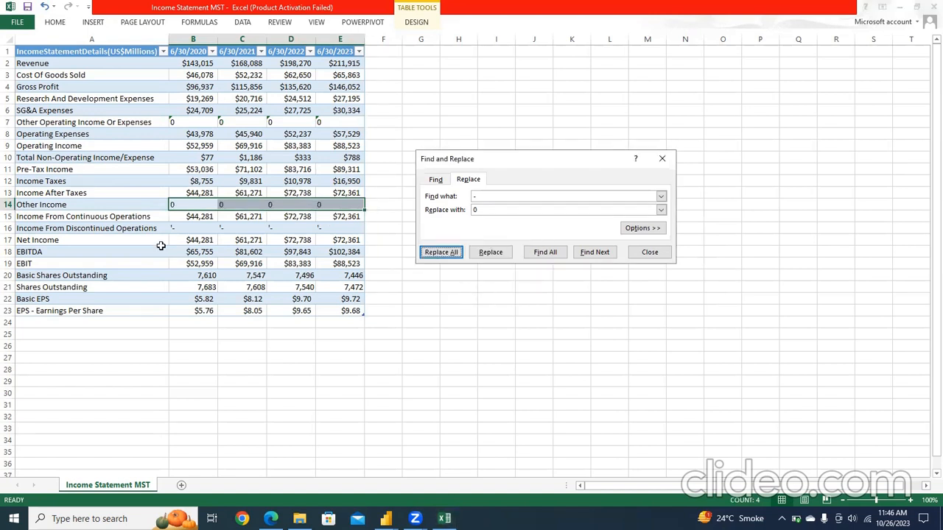
{"action": "left_click_drag", "start_coordinate": [190, 232], "coordinate": [347, 232]}
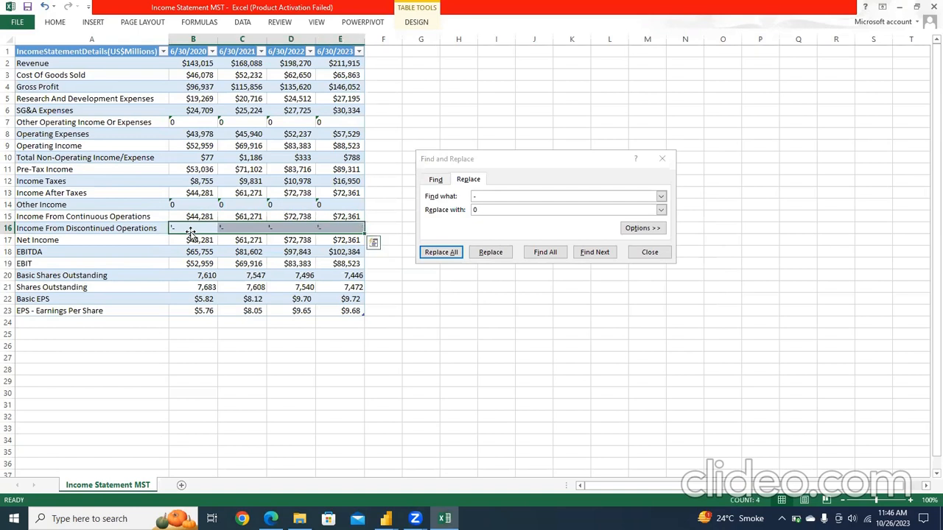
{"action": "left_click", "coordinate": [453, 252]}
{"action": "left_click", "coordinate": [473, 289]}
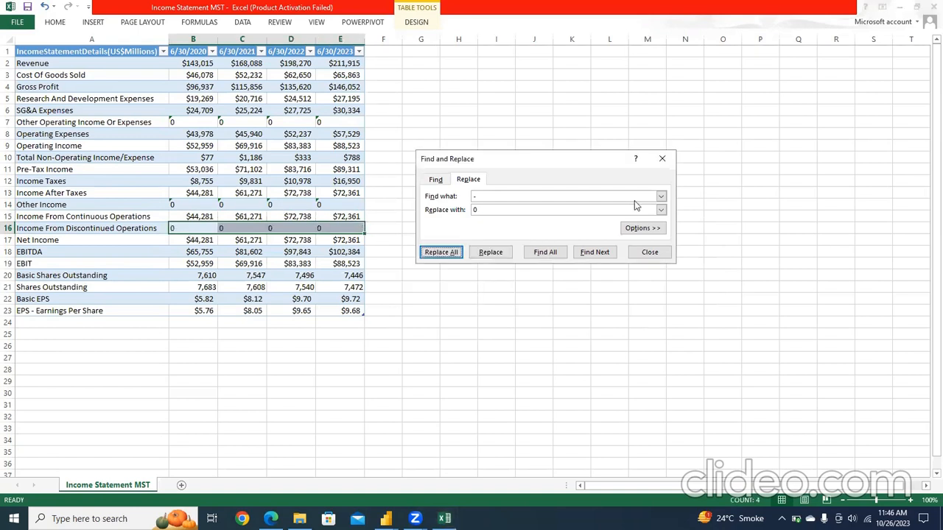
{"action": "left_click", "coordinate": [662, 160]}
{"action": "left_click", "coordinate": [508, 182]}
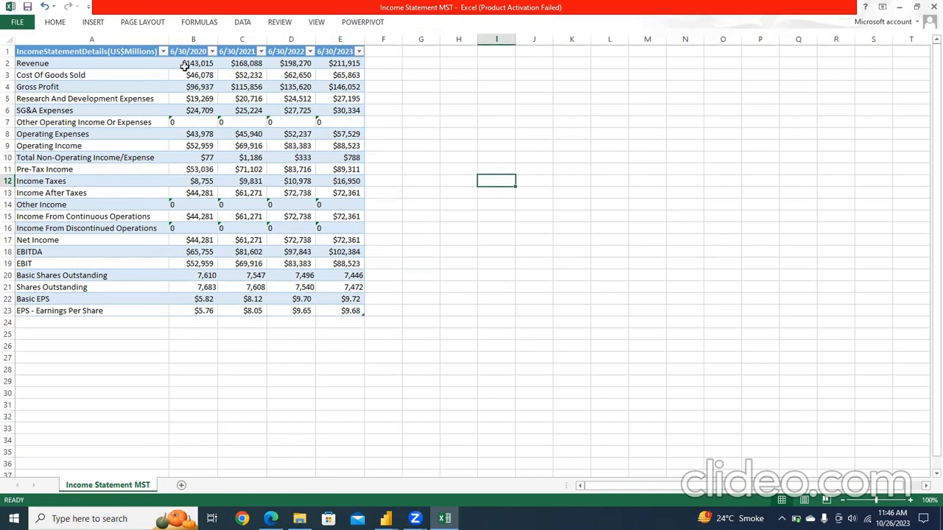
Step: Add Column sparklines for the whole income statement table A1:E23 in the cells beside it, F2:F23
{"action": "left_click", "coordinate": [110, 53]}
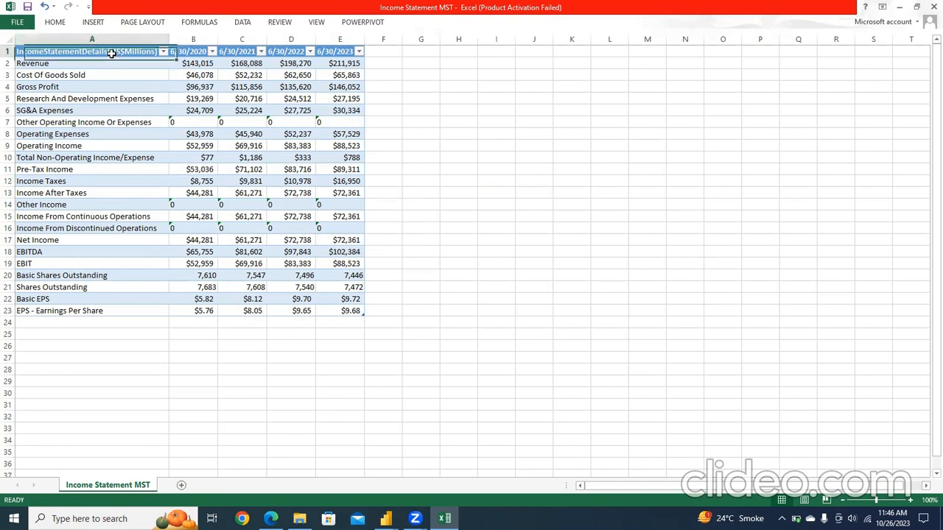
{"action": "key", "text": "shift+Right"}
{"action": "key", "text": "shift+Right"}
{"action": "key", "text": "shift+Right"}
{"action": "key", "text": "shift+Right"}
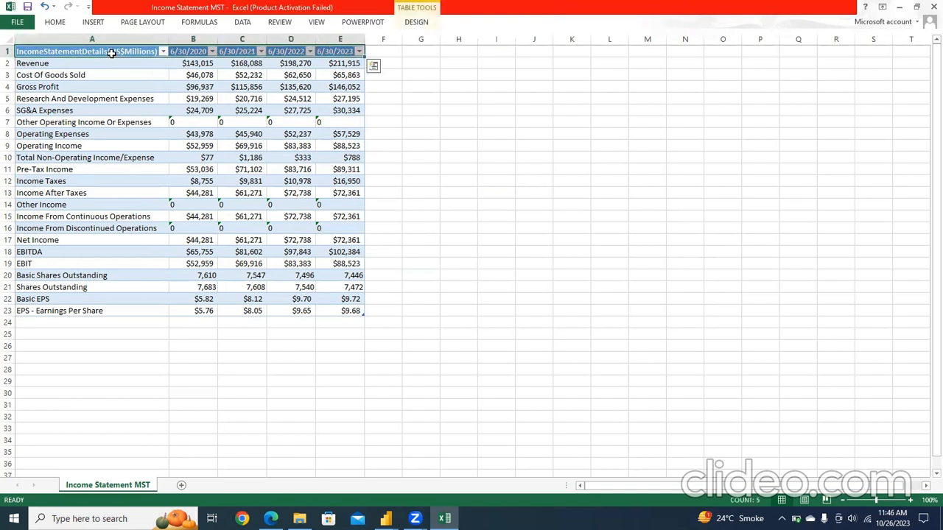
{"action": "key", "text": "shift+Down"}
{"action": "key", "text": "shift+Down"}
{"action": "key", "text": "shift+Down"}
{"action": "key", "text": "shift+Down"}
{"action": "key", "text": "shift+Down"}
{"action": "key", "text": "shift+Down"}
{"action": "key", "text": "shift+Down"}
{"action": "key", "text": "shift+Down"}
{"action": "key", "text": "shift+Down"}
{"action": "key", "text": "shift+Down"}
{"action": "key", "text": "shift+Down"}
{"action": "key", "text": "shift+Down"}
{"action": "key", "text": "shift+Down"}
{"action": "key", "text": "shift+Down"}
{"action": "key", "text": "shift+Down"}
{"action": "key", "text": "shift+Down"}
{"action": "key", "text": "shift+Down"}
{"action": "key", "text": "shift+Down"}
{"action": "key", "text": "shift+Down"}
{"action": "key", "text": "shift+Down"}
{"action": "key", "text": "shift+Down"}
{"action": "key", "text": "shift+Down"}
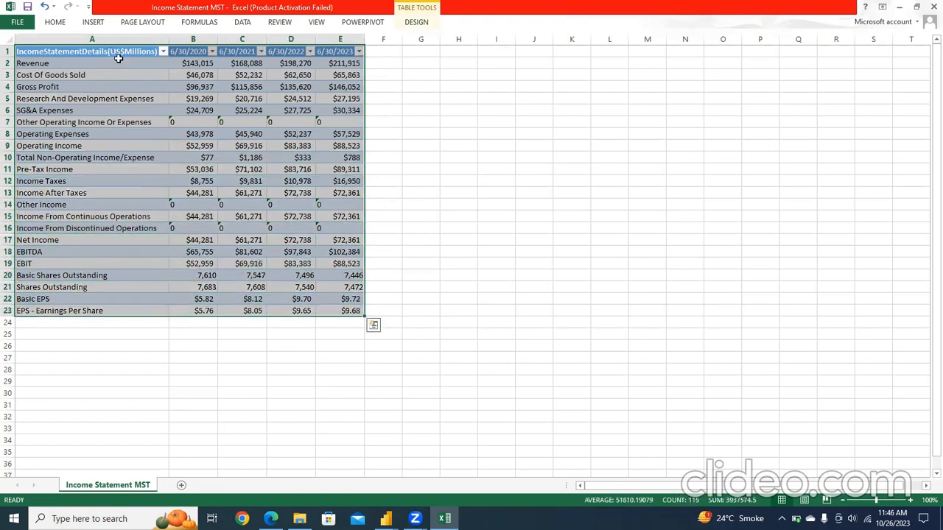
{"action": "left_click", "coordinate": [373, 327]}
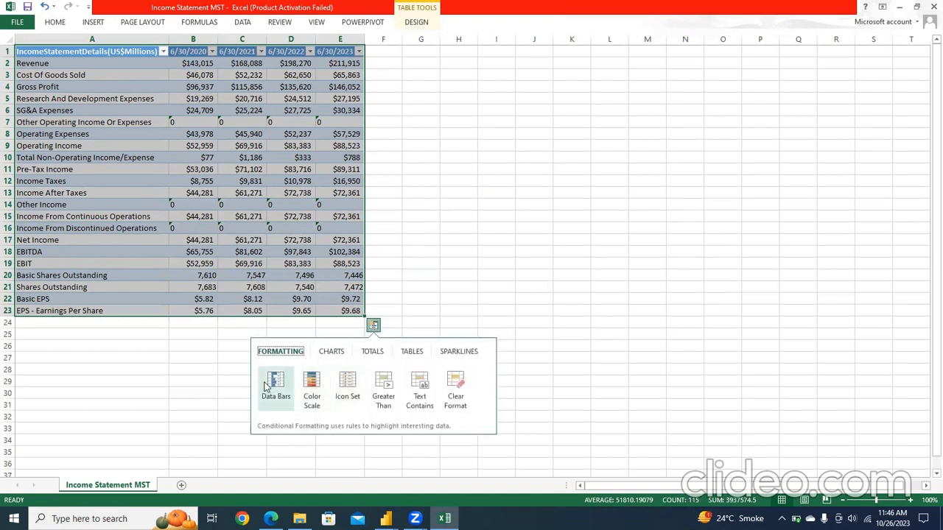
{"action": "left_click", "coordinate": [328, 353]}
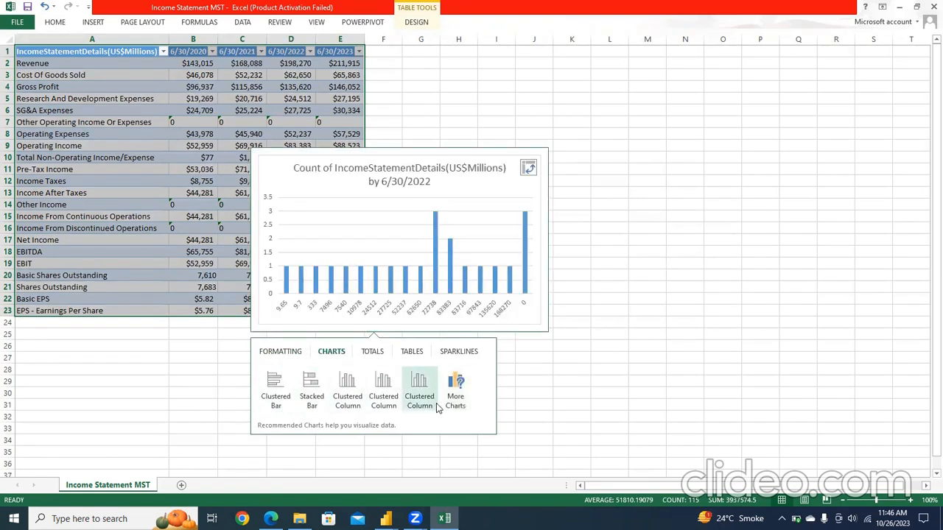
{"action": "left_click", "coordinate": [456, 352]}
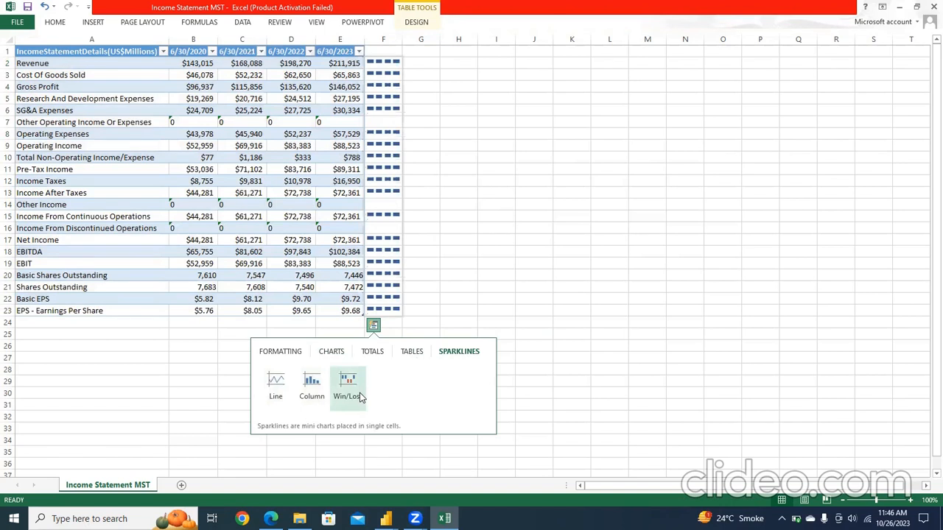
{"action": "left_click", "coordinate": [313, 395]}
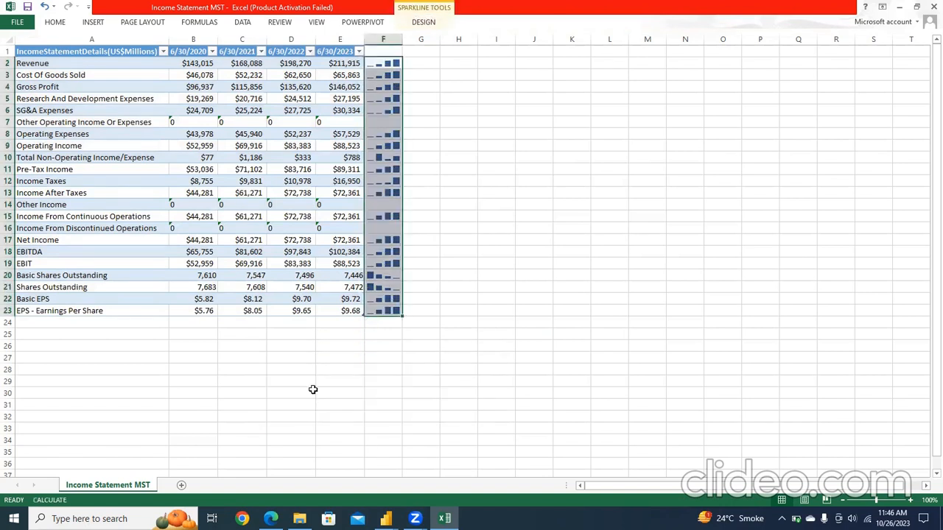
{"action": "left_click", "coordinate": [460, 310]}
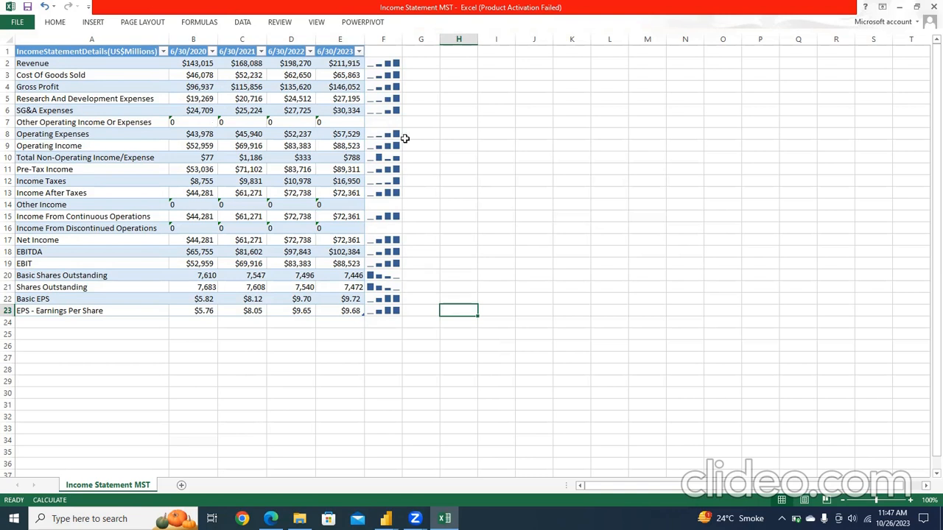
Step: Show only the High Point marker on the column sparklines in F2:F23
{"action": "left_click", "coordinate": [377, 64]}
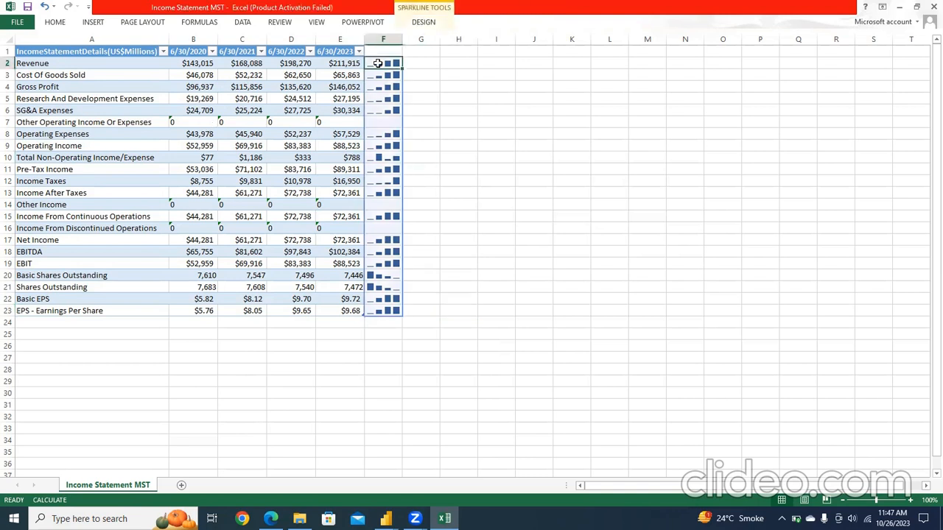
{"action": "left_click", "coordinate": [432, 21]}
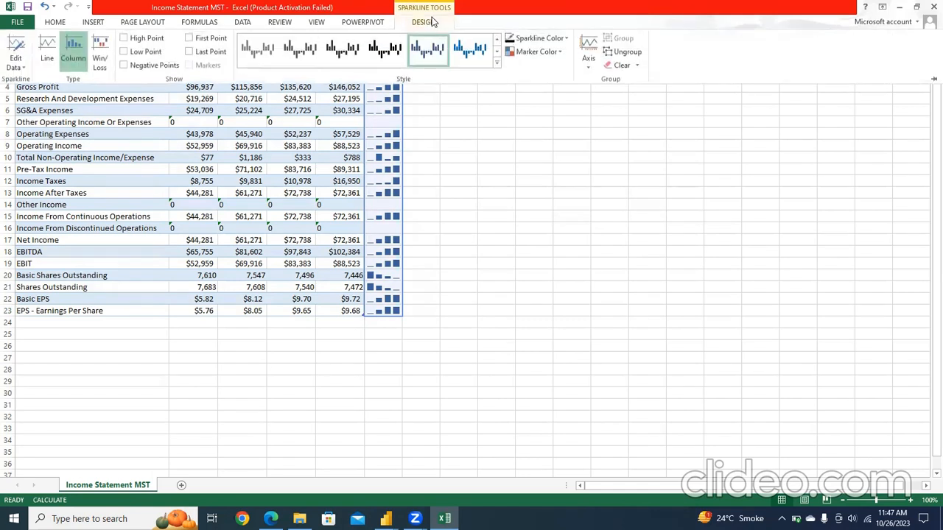
{"action": "left_click", "coordinate": [124, 38]}
{"action": "left_click", "coordinate": [124, 52]}
{"action": "left_click", "coordinate": [189, 53]}
{"action": "left_click", "coordinate": [189, 52]}
Step: Set the sparkline color of the group in column F to a dark green theme color
{"action": "left_click", "coordinate": [564, 41]}
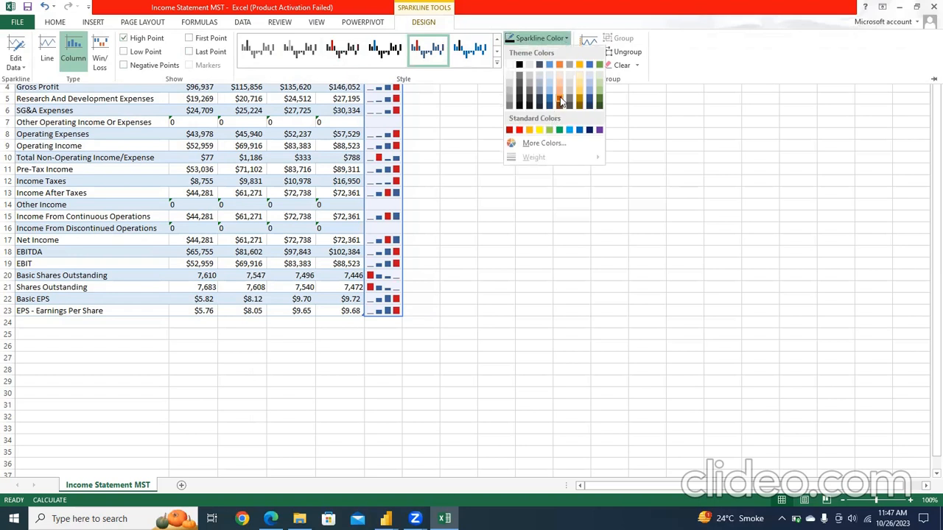
{"action": "left_click", "coordinate": [598, 101]}
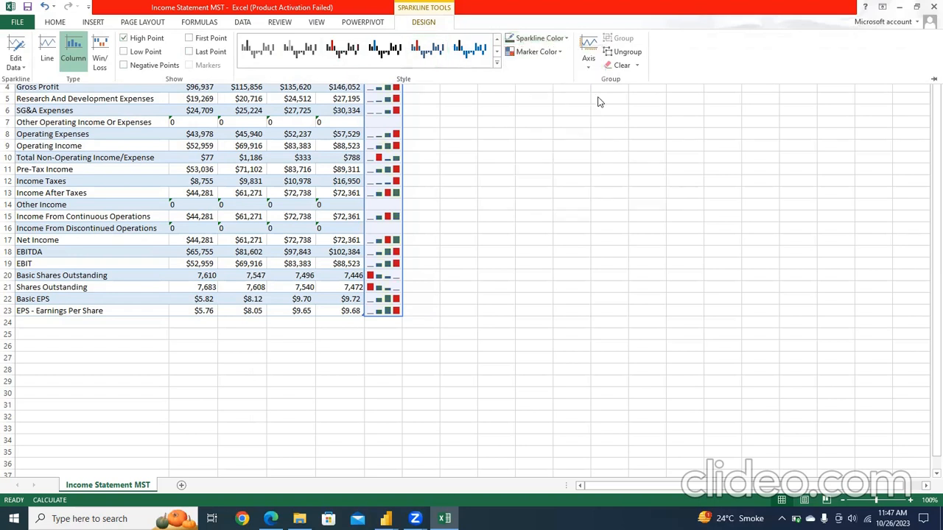
{"action": "left_click", "coordinate": [492, 154]}
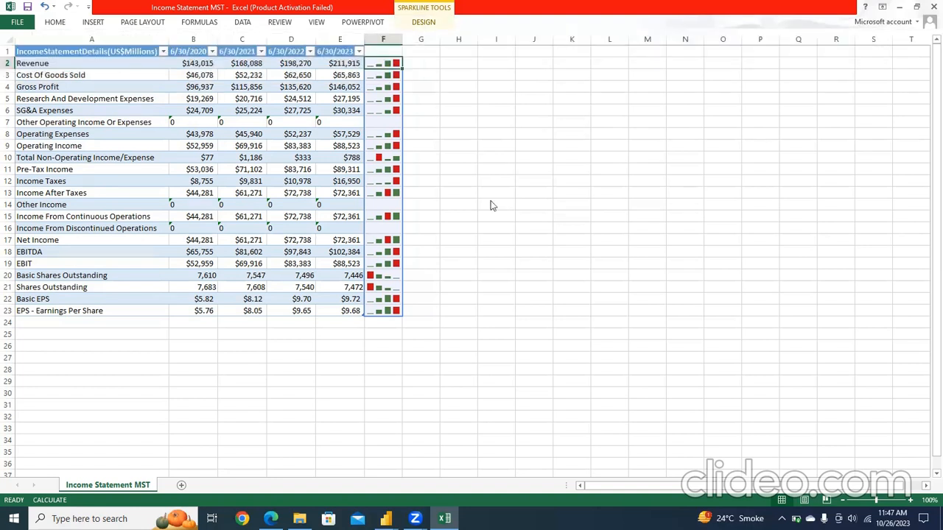
Step: Switch to the Power BI report and remove the income statement table visual from Page 1
{"action": "left_click", "coordinate": [487, 483]}
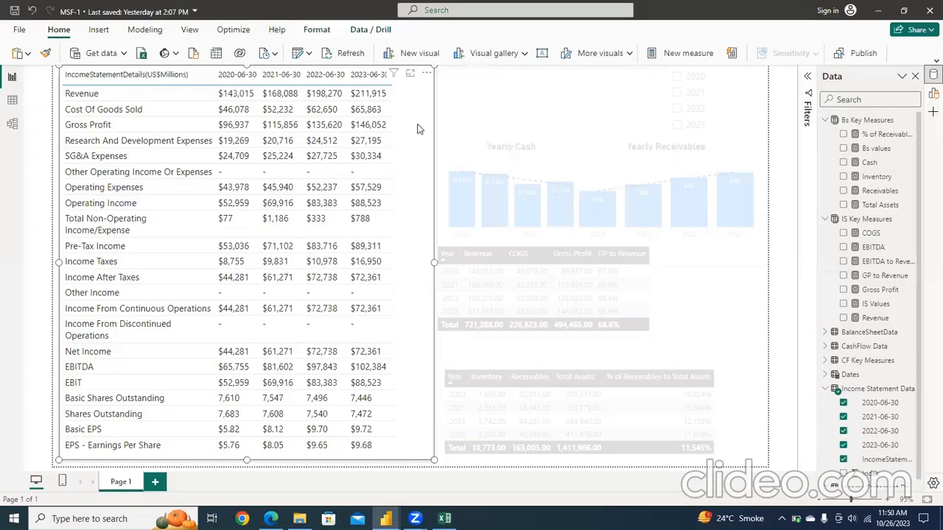
{"action": "left_click", "coordinate": [428, 73]}
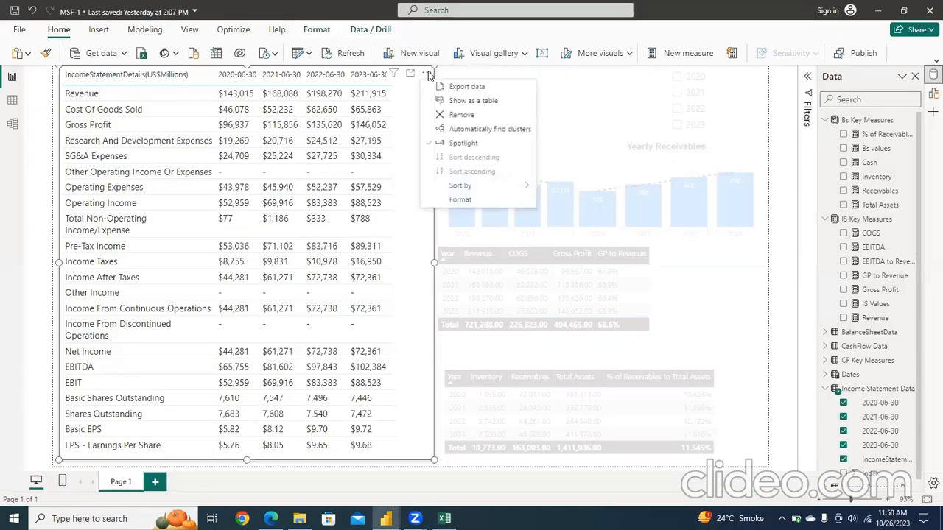
{"action": "left_click", "coordinate": [450, 115]}
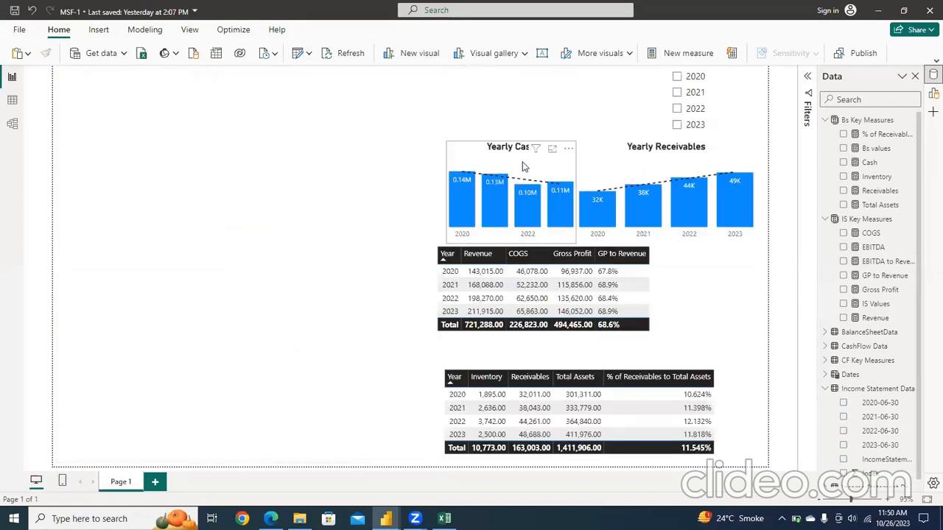
Step: Move the Yearly Cash and Yearly Receivables charts side by side at the page's left edge and widen Yearly Cash to nearly meet its neighbor
{"action": "left_click_drag", "start_coordinate": [522, 166], "coordinate": [127, 163]}
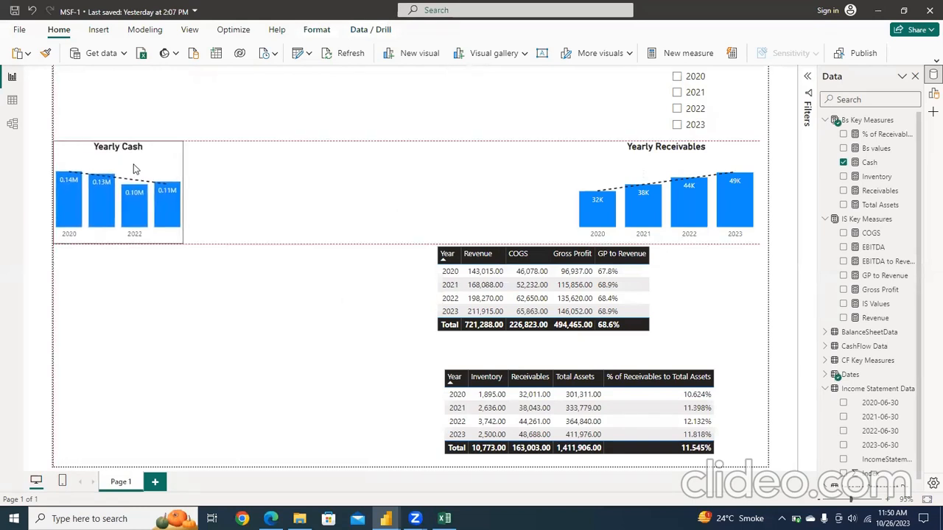
{"action": "left_click_drag", "start_coordinate": [634, 162], "coordinate": [277, 163]}
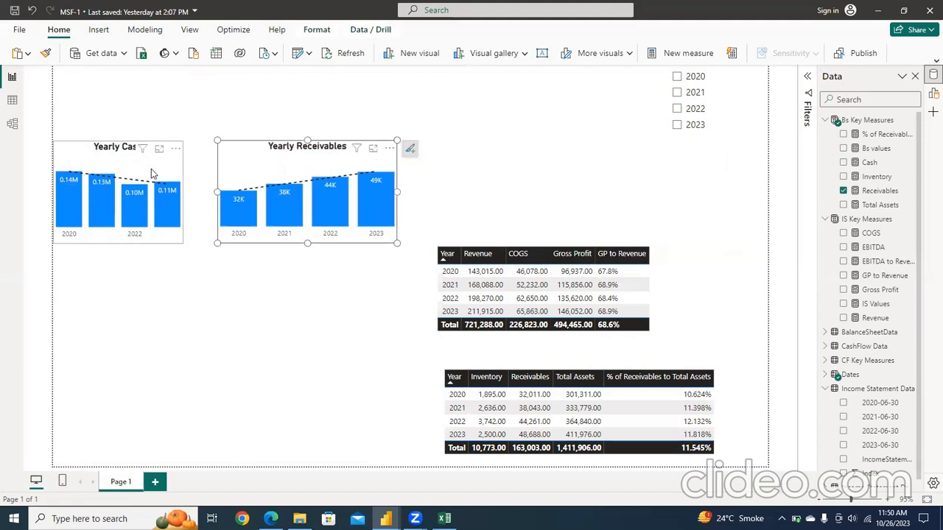
{"action": "left_click", "coordinate": [151, 169]}
{"action": "left_click_drag", "start_coordinate": [186, 193], "coordinate": [213, 193]}
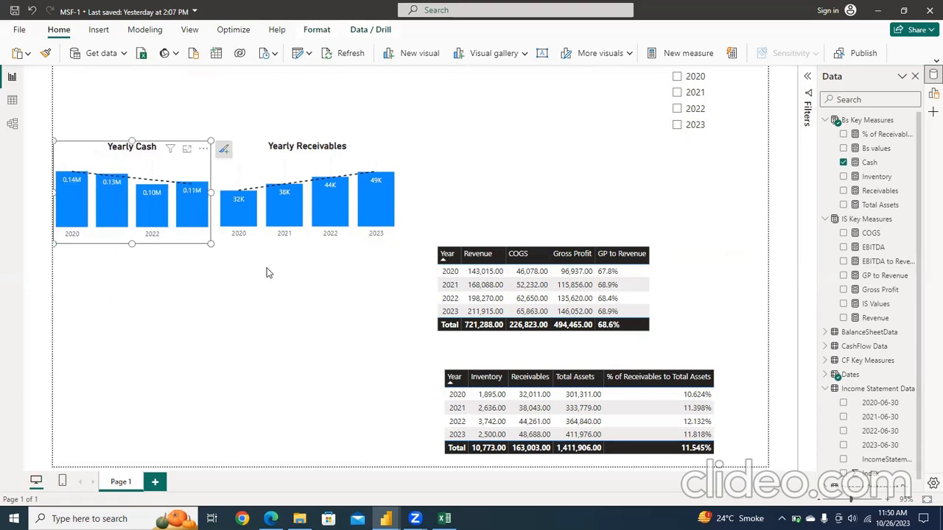
Step: Narrow the Yearly Receivables chart slightly from its right edge
{"action": "left_click", "coordinate": [383, 131]}
{"action": "left_click", "coordinate": [390, 149]}
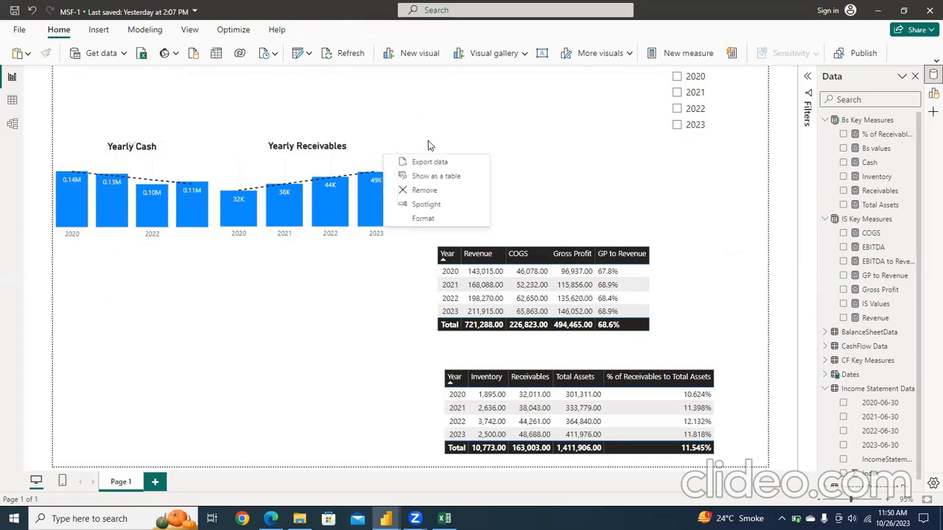
{"action": "left_click", "coordinate": [378, 161]}
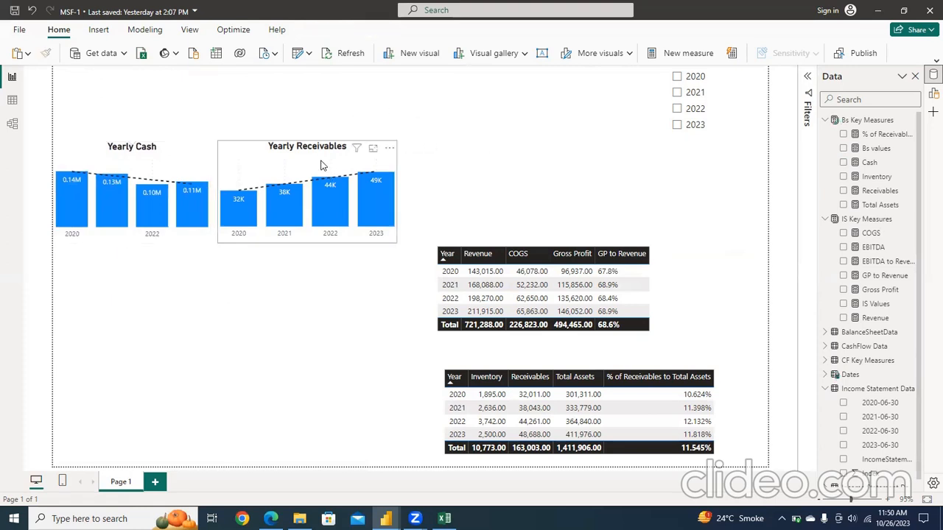
{"action": "left_click", "coordinate": [390, 190]}
{"action": "left_click_drag", "start_coordinate": [399, 186], "coordinate": [383, 182]}
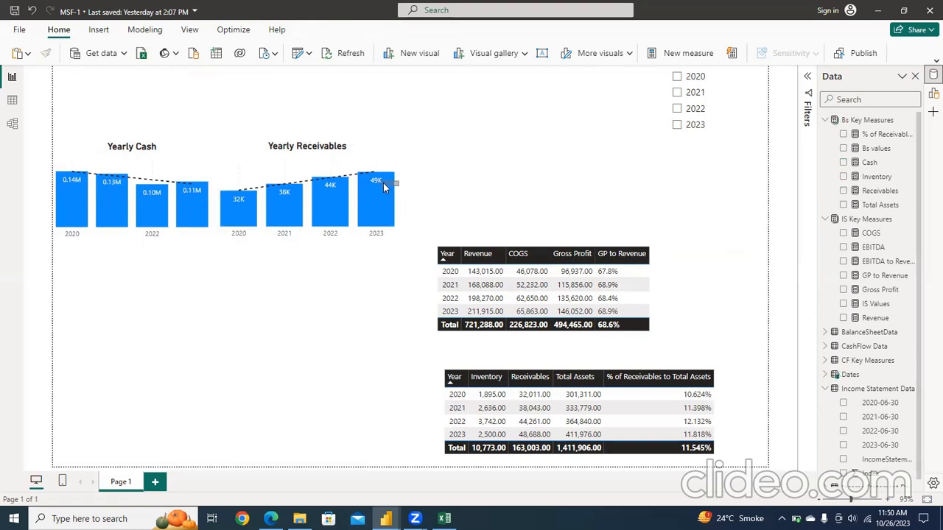
{"action": "left_click", "coordinate": [390, 193]}
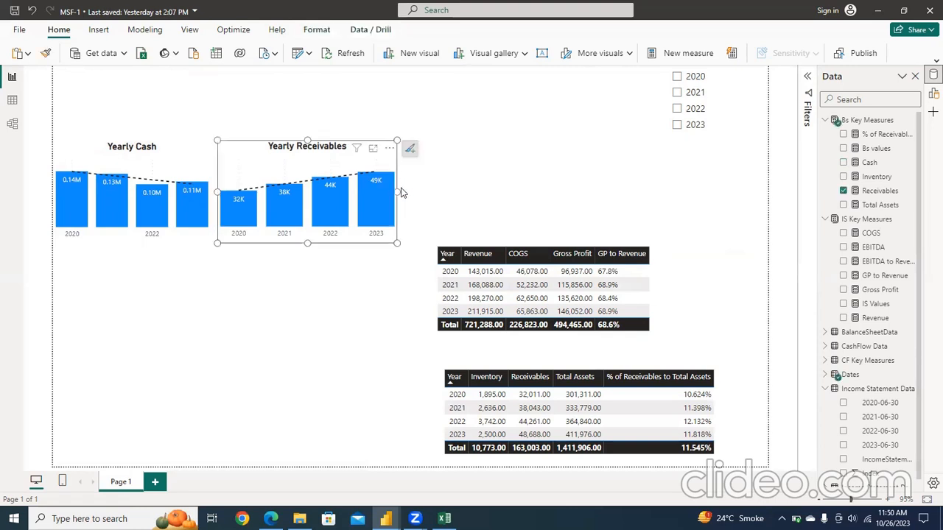
{"action": "left_click_drag", "start_coordinate": [387, 194], "coordinate": [377, 193]}
{"action": "left_click", "coordinate": [408, 198]}
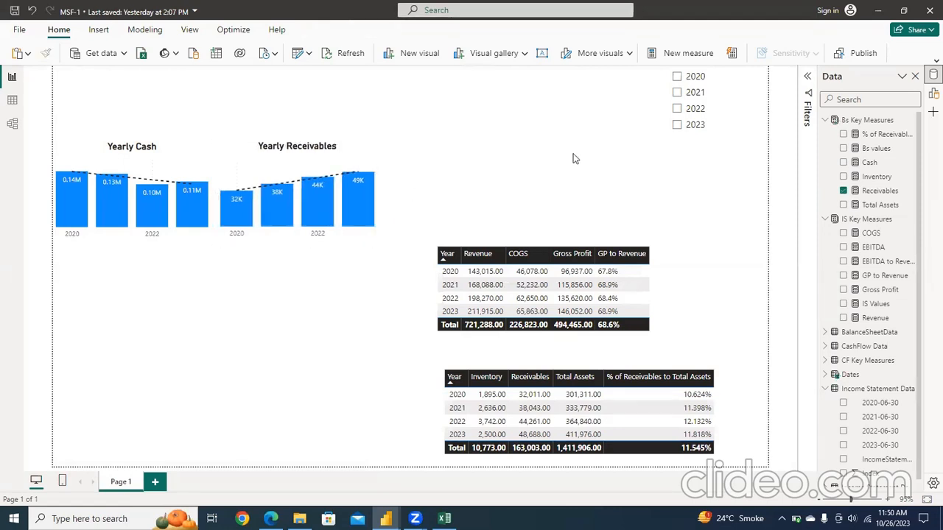
Step: Place the year slicer above the Yearly Cash and Yearly Receivables charts, stretch it across both, and set its style to Tile
{"action": "left_click_drag", "start_coordinate": [691, 145], "coordinate": [77, 174]}
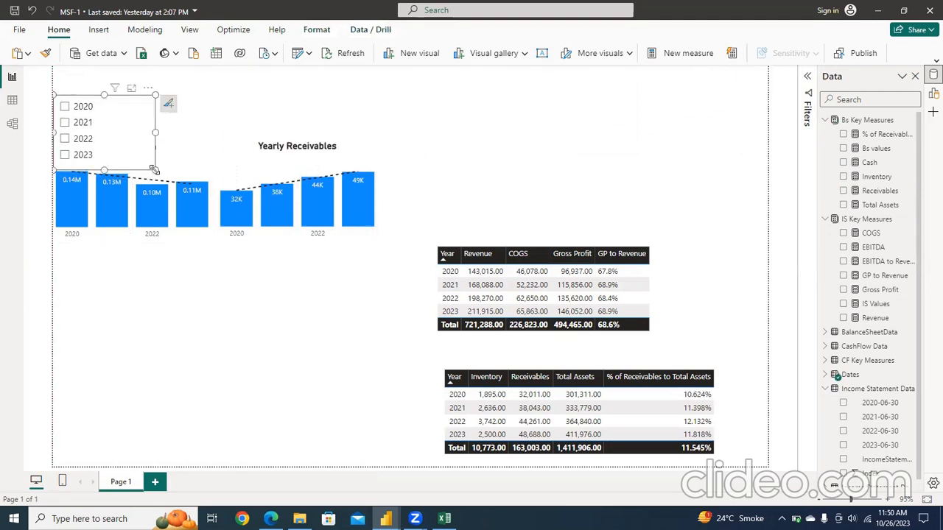
{"action": "left_click_drag", "start_coordinate": [155, 169], "coordinate": [372, 127]}
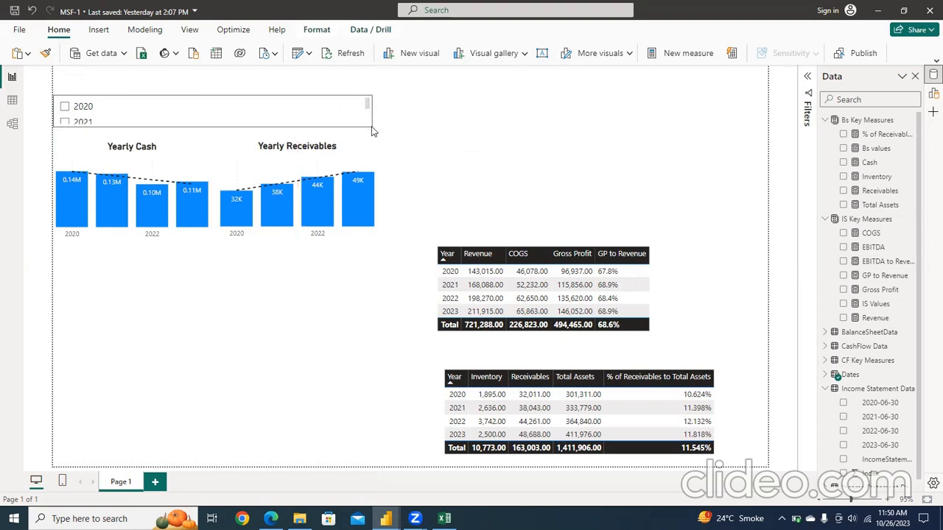
{"action": "left_click", "coordinate": [385, 103]}
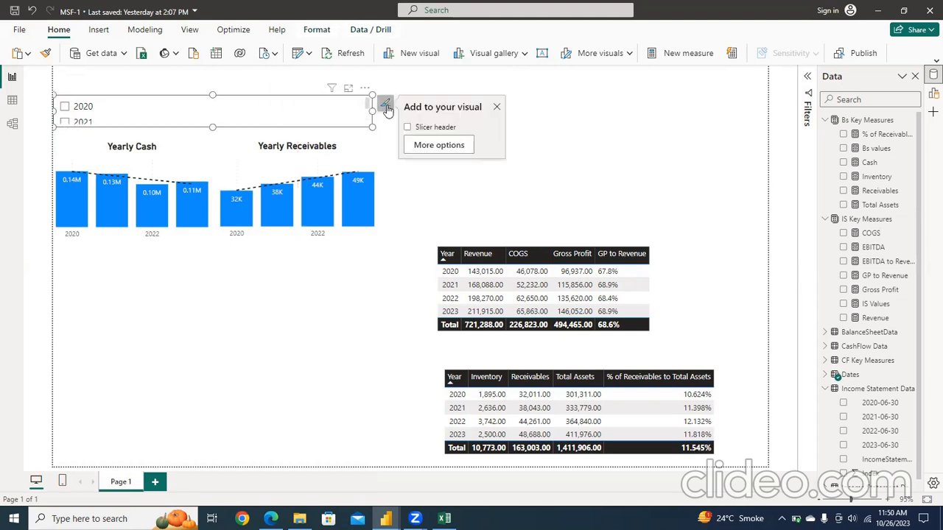
{"action": "left_click", "coordinate": [437, 146]}
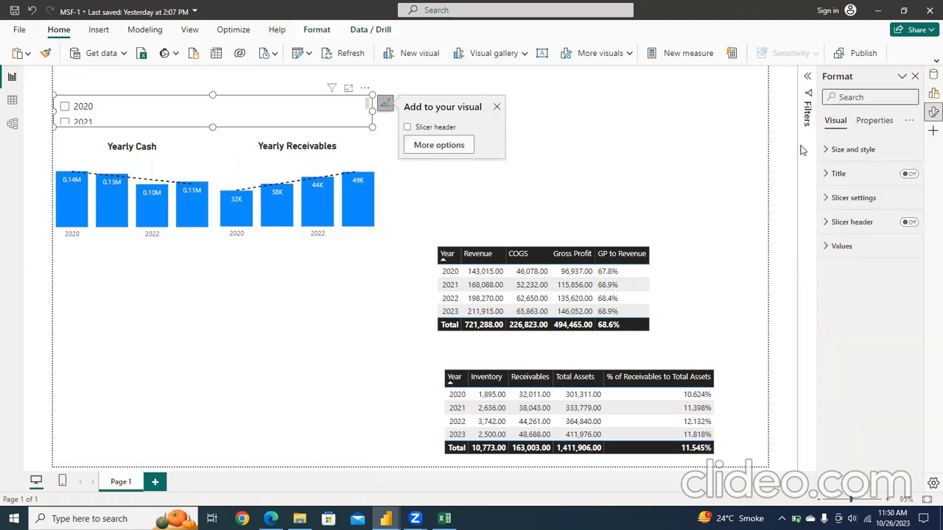
{"action": "left_click", "coordinate": [847, 207]}
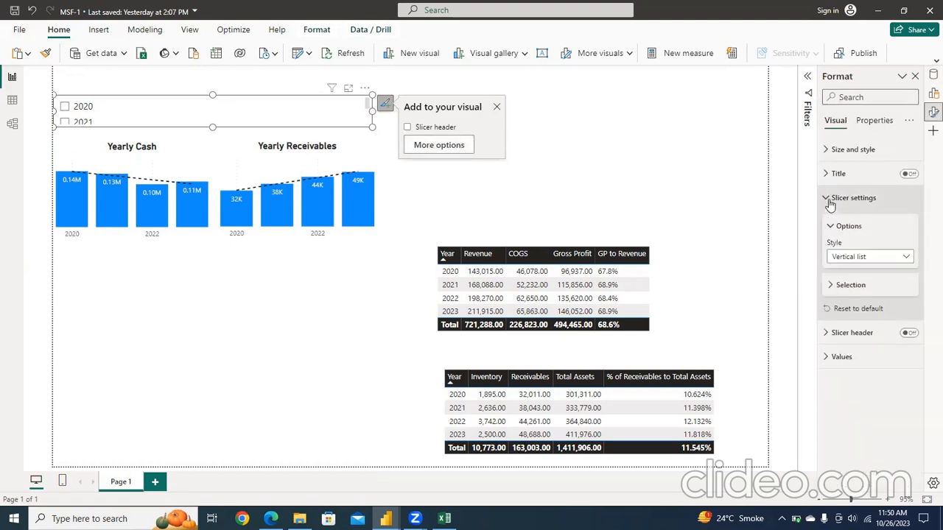
{"action": "left_click", "coordinate": [874, 258]}
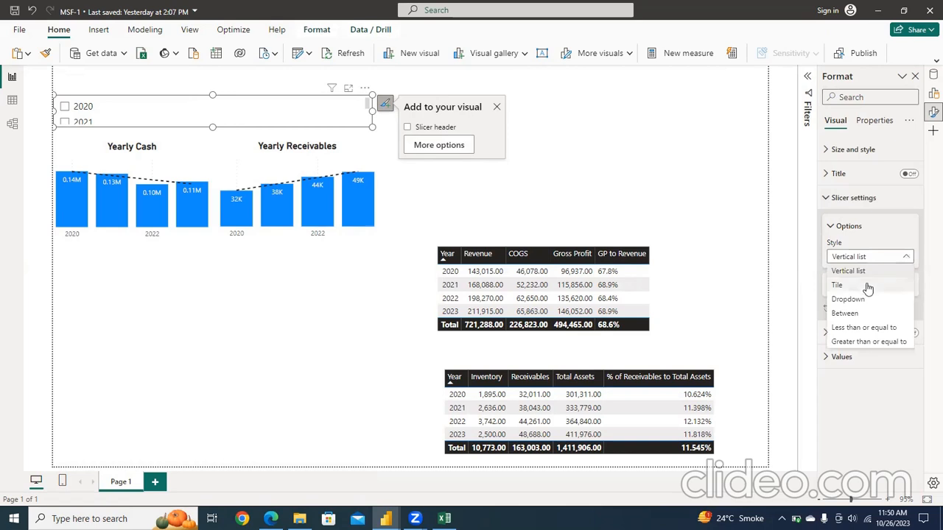
{"action": "left_click", "coordinate": [840, 285]}
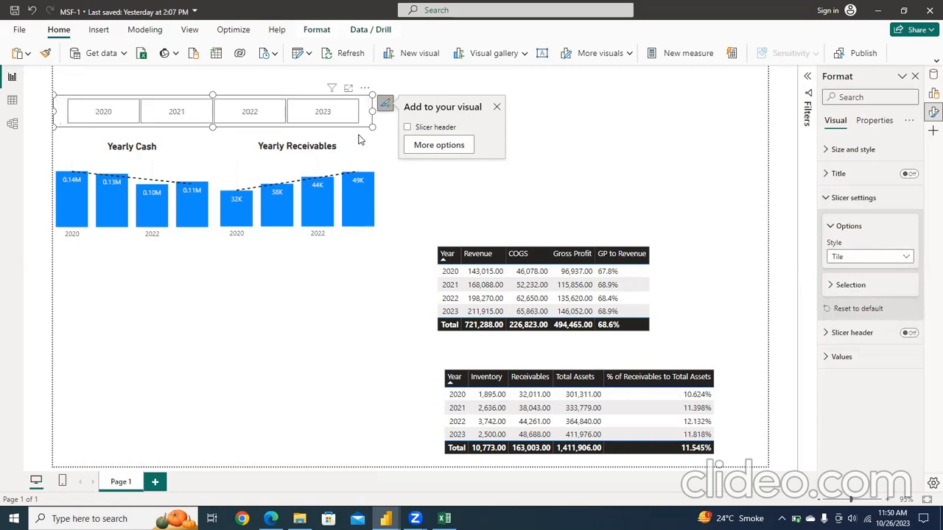
Step: Shrink the year slicer slightly and move it down to sit just above the Yearly Cash and Yearly Receivables charts
{"action": "left_click_drag", "start_coordinate": [370, 126], "coordinate": [367, 119]}
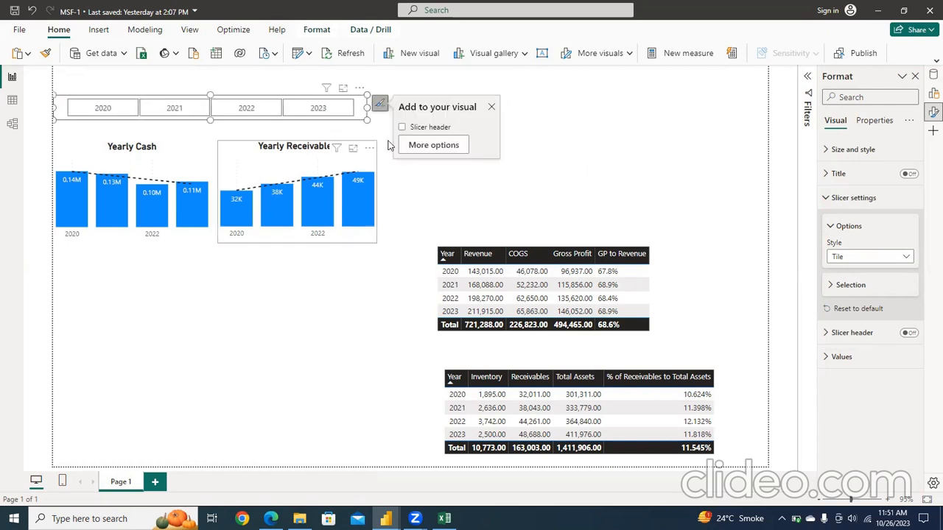
{"action": "key", "text": "Escape"}
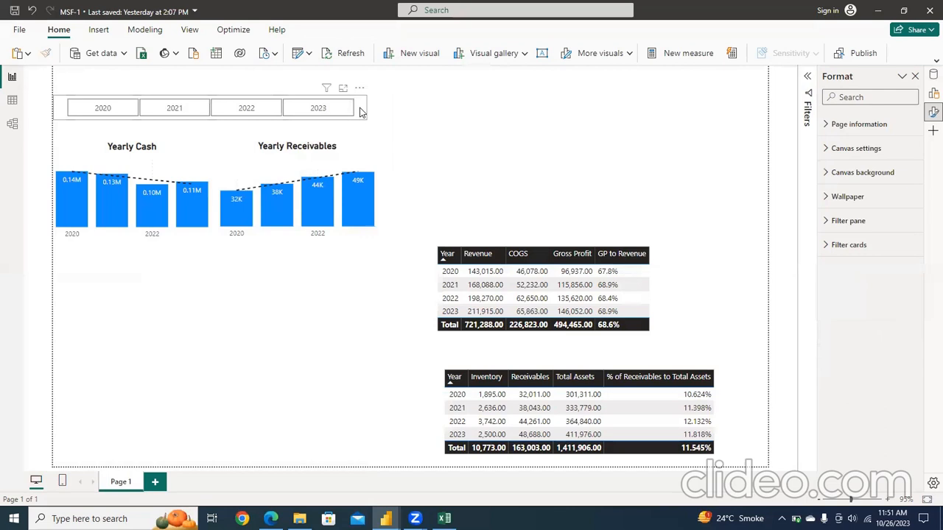
{"action": "left_click", "coordinate": [360, 109]}
{"action": "left_click_drag", "start_coordinate": [359, 110], "coordinate": [362, 121]}
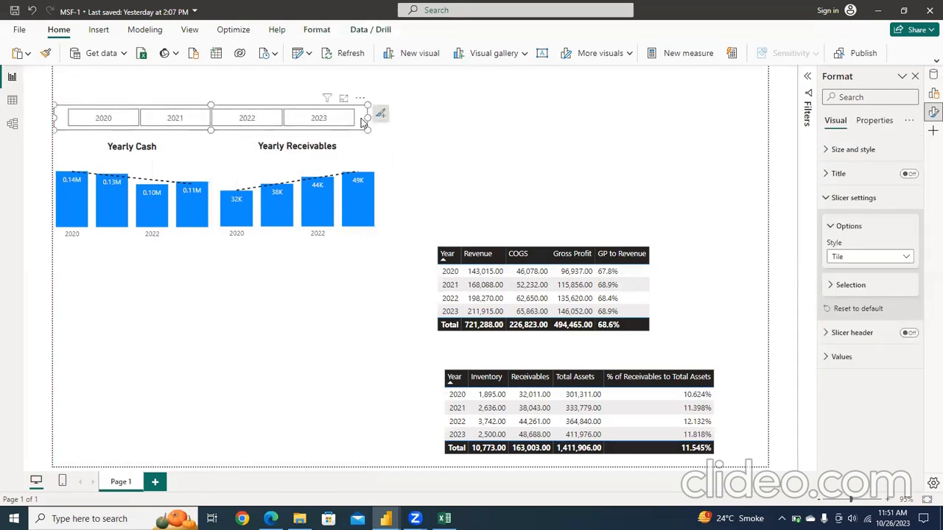
{"action": "left_click", "coordinate": [451, 153]}
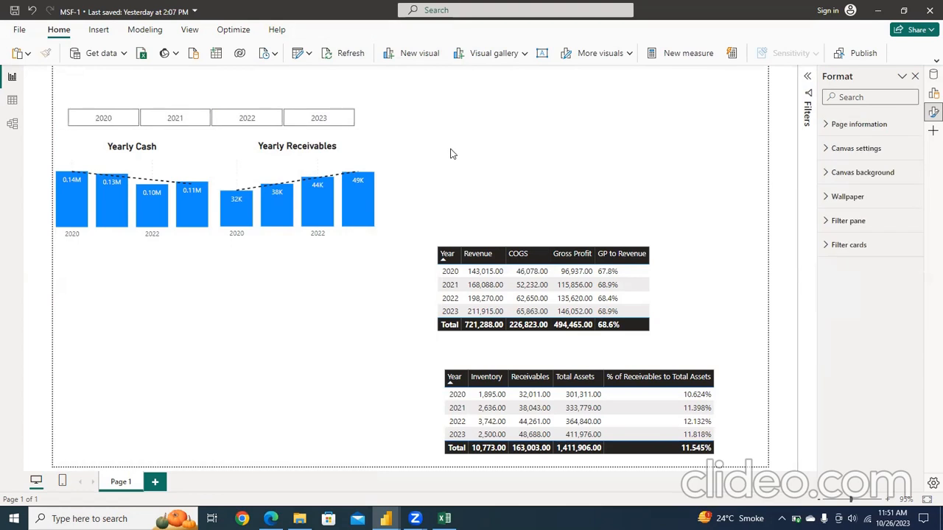
Step: Insert a text box on the report page containing "Microsoft Financial Analysis Dashboard"
{"action": "left_click", "coordinate": [545, 64]}
{"action": "left_click", "coordinate": [551, 165]}
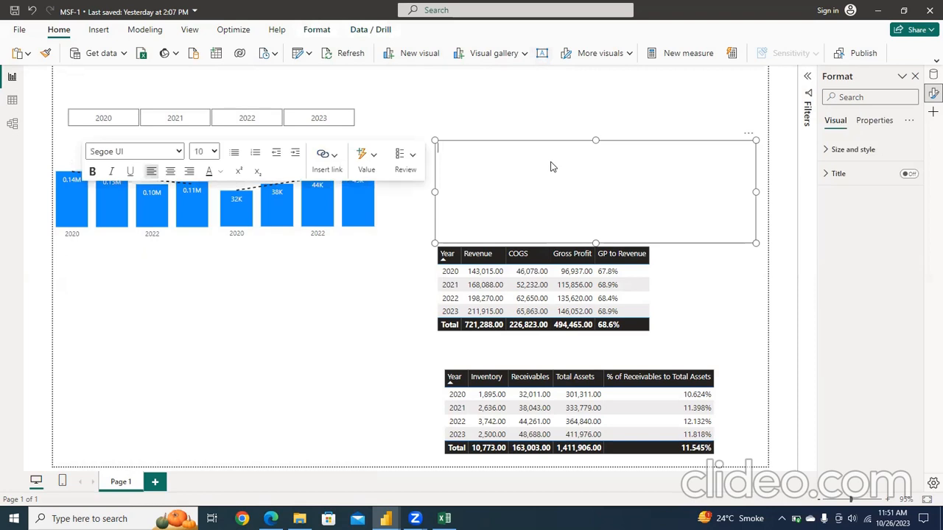
{"action": "type", "text": "Microsoft Financial Analysis"}
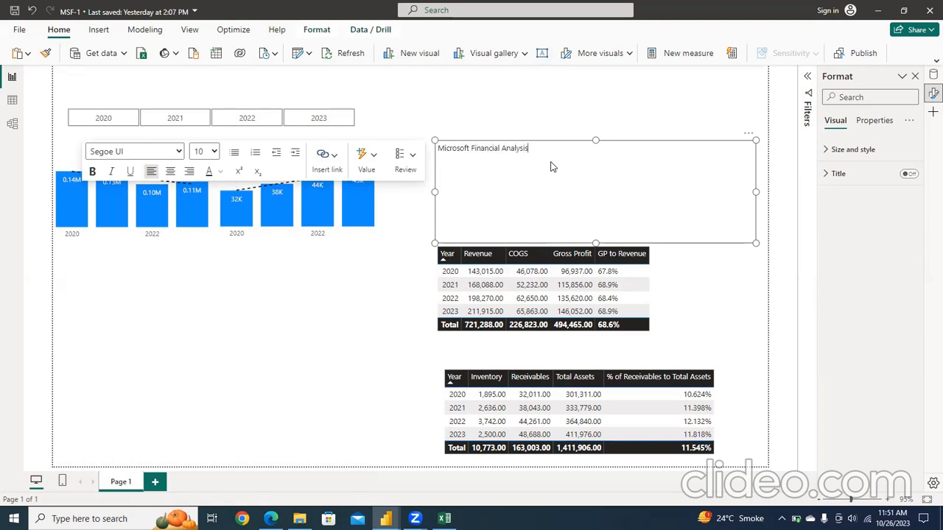
{"action": "type", "text": " Dashboard"}
Step: Format the whole dashboard title text as bold, left-aligned, with font size 16
{"action": "key", "text": "ctrl+a"}
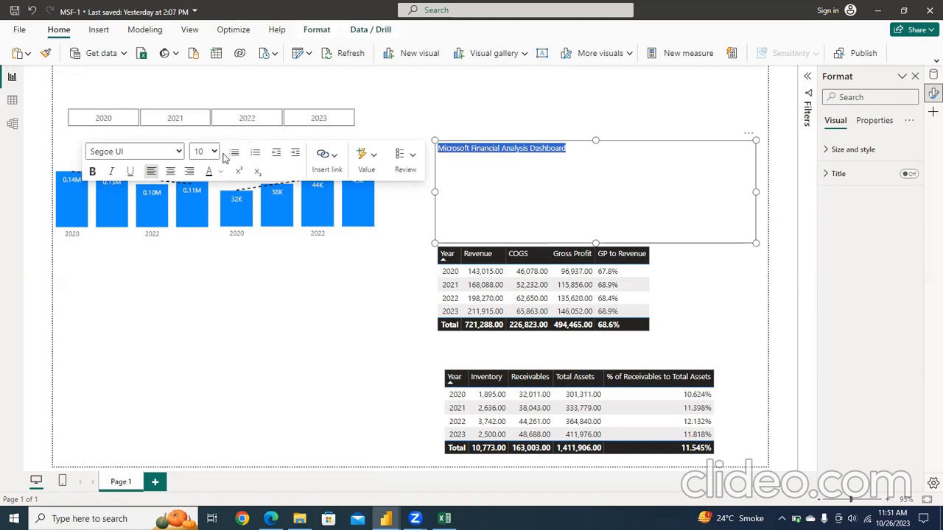
{"action": "left_click", "coordinate": [92, 171]}
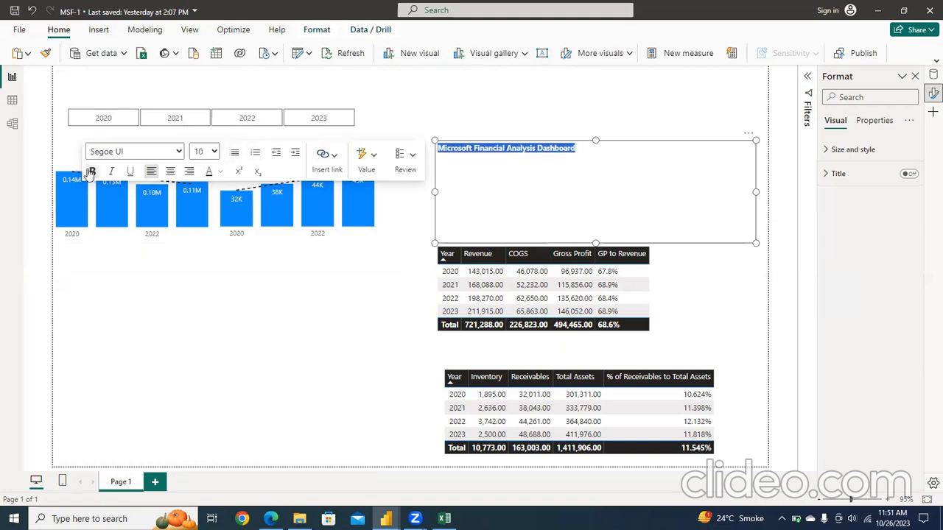
{"action": "left_click", "coordinate": [170, 171]}
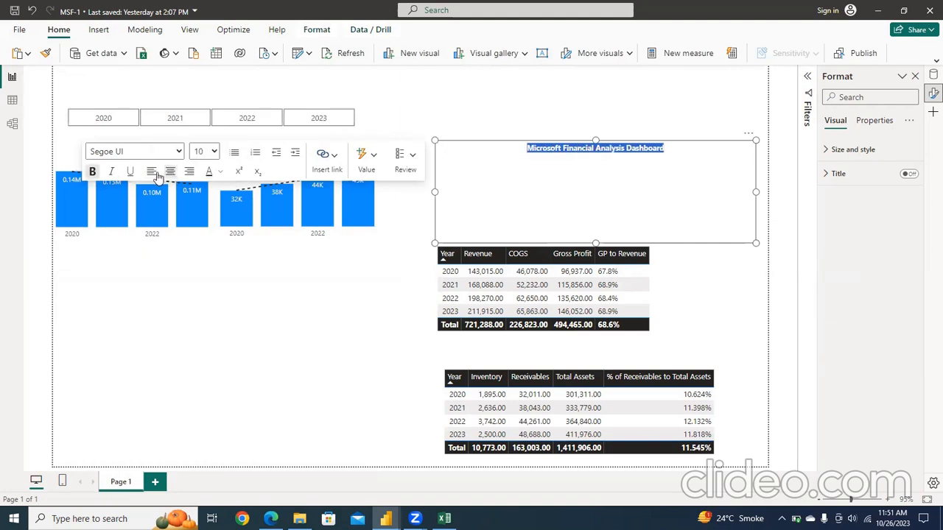
{"action": "left_click", "coordinate": [151, 172]}
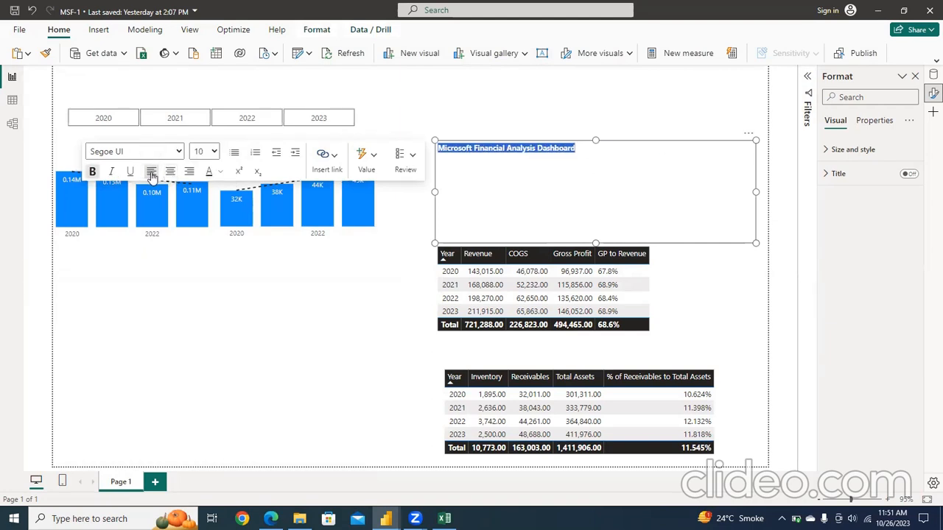
{"action": "left_click", "coordinate": [214, 151]}
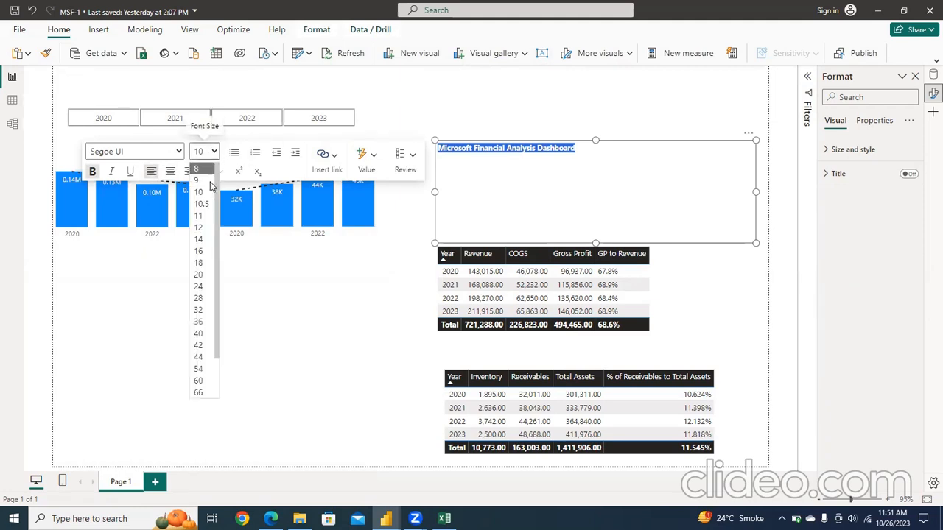
{"action": "left_click", "coordinate": [199, 251]}
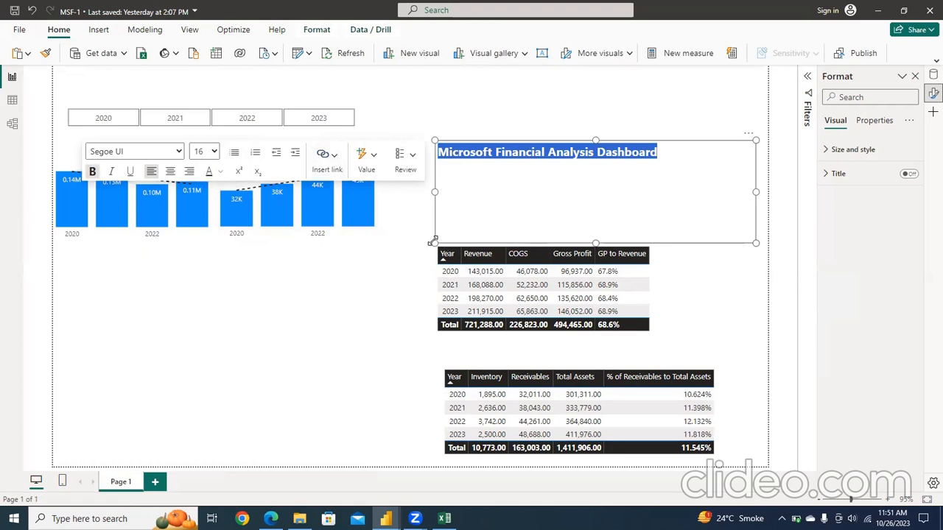
Step: Shrink the title text box to a single line's height and move it to the page's upper-left corner above the slicer
{"action": "left_click_drag", "start_coordinate": [433, 241], "coordinate": [442, 168]}
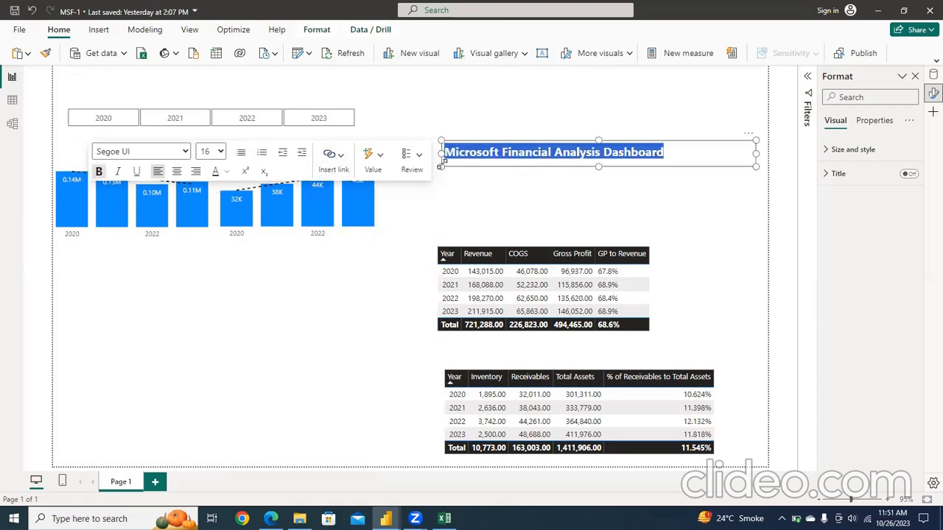
{"action": "left_click_drag", "start_coordinate": [560, 170], "coordinate": [131, 85]}
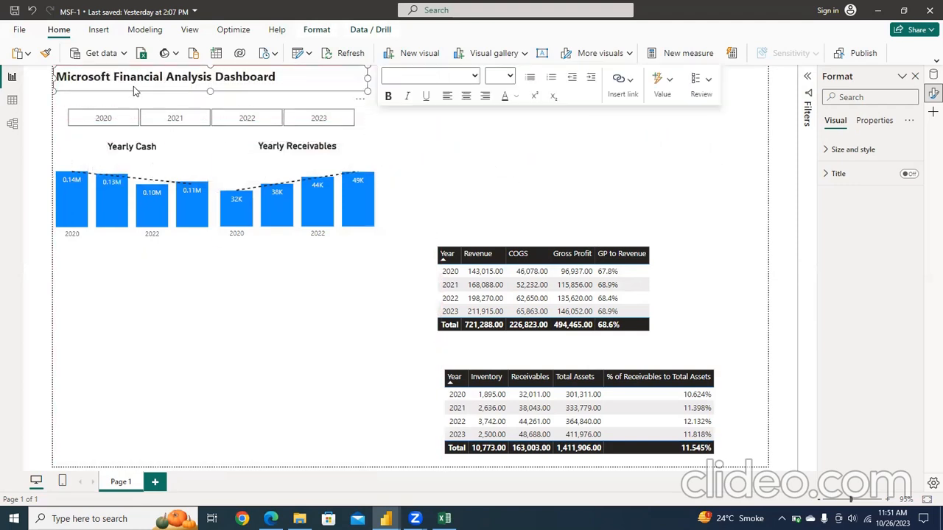
{"action": "left_click", "coordinate": [474, 169]}
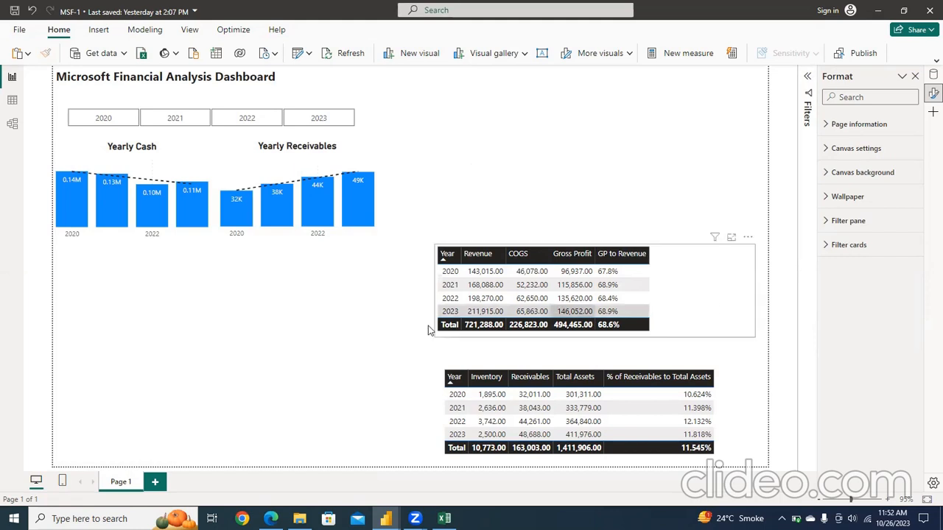
Step: Remove the gross profit table and the receivables-to-total-assets table from the report page
{"action": "left_click", "coordinate": [745, 252]}
{"action": "left_click", "coordinate": [748, 237]}
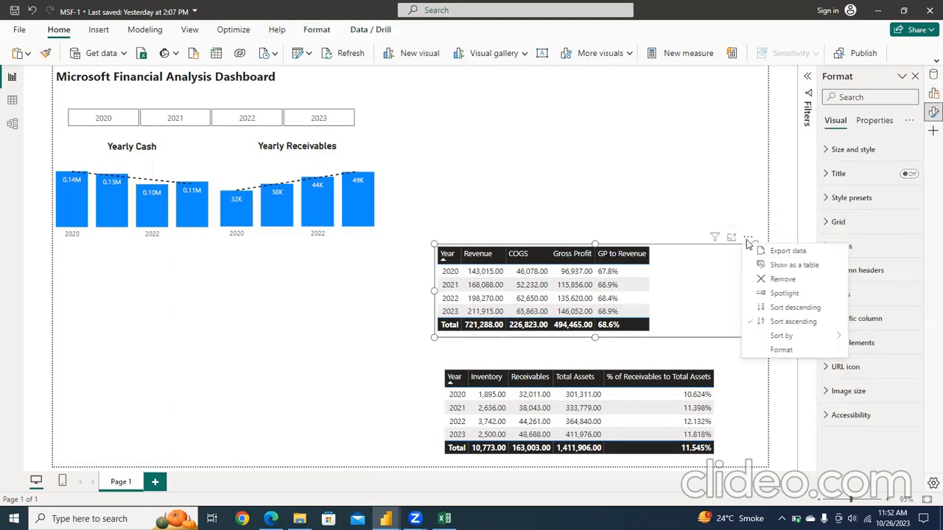
{"action": "left_click", "coordinate": [770, 287]}
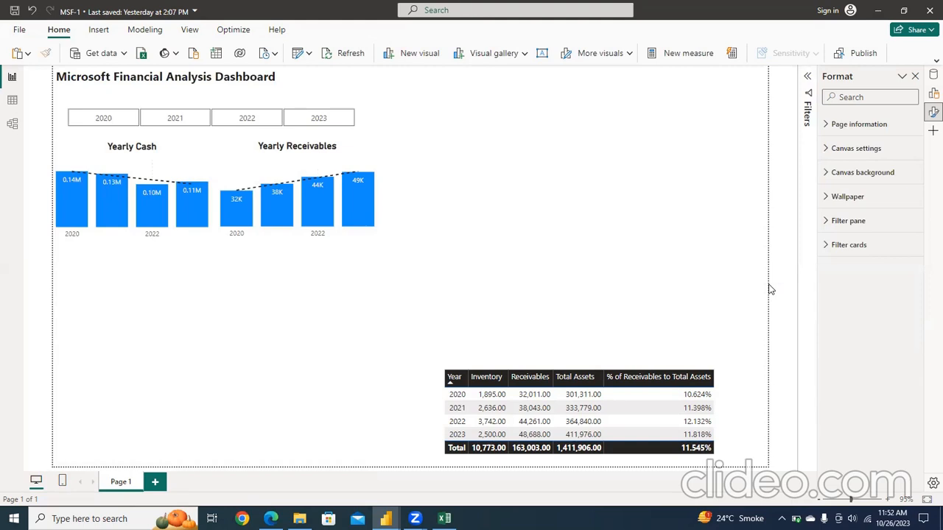
{"action": "left_click", "coordinate": [753, 383]}
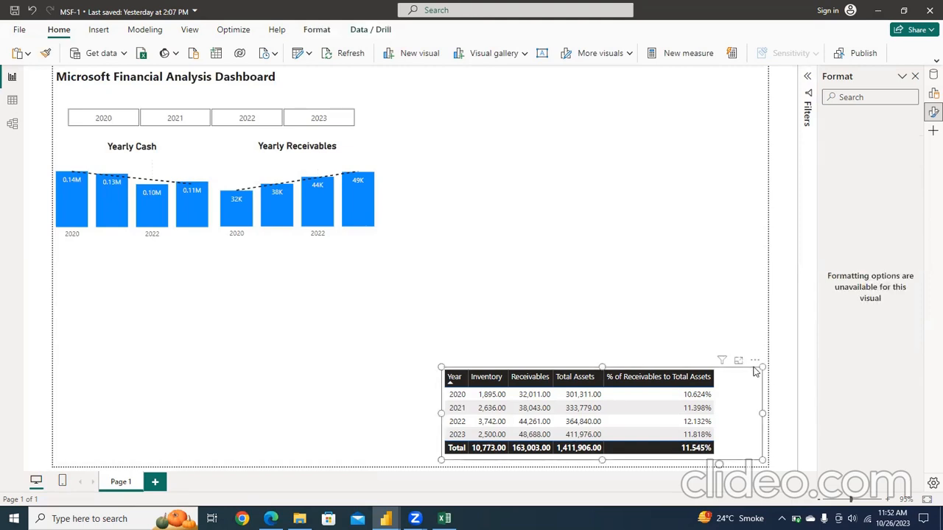
{"action": "left_click", "coordinate": [755, 361]}
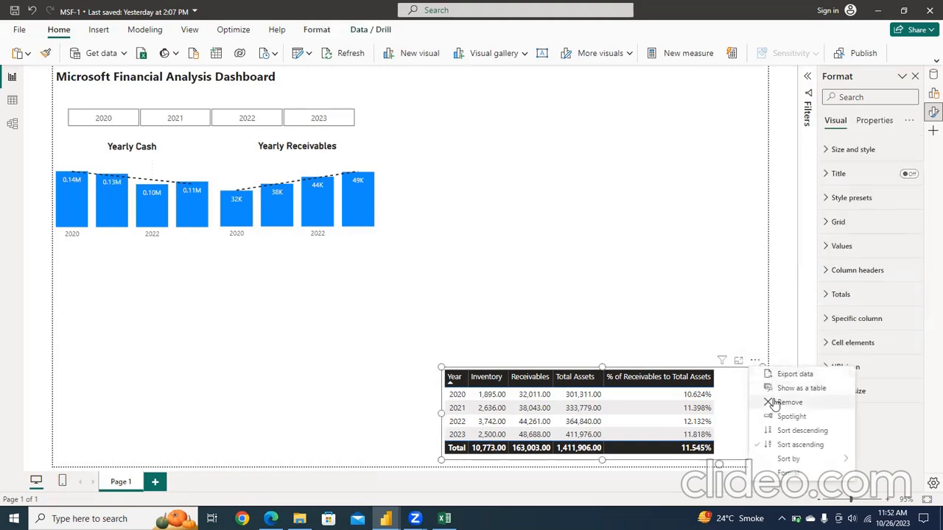
{"action": "left_click", "coordinate": [770, 403]}
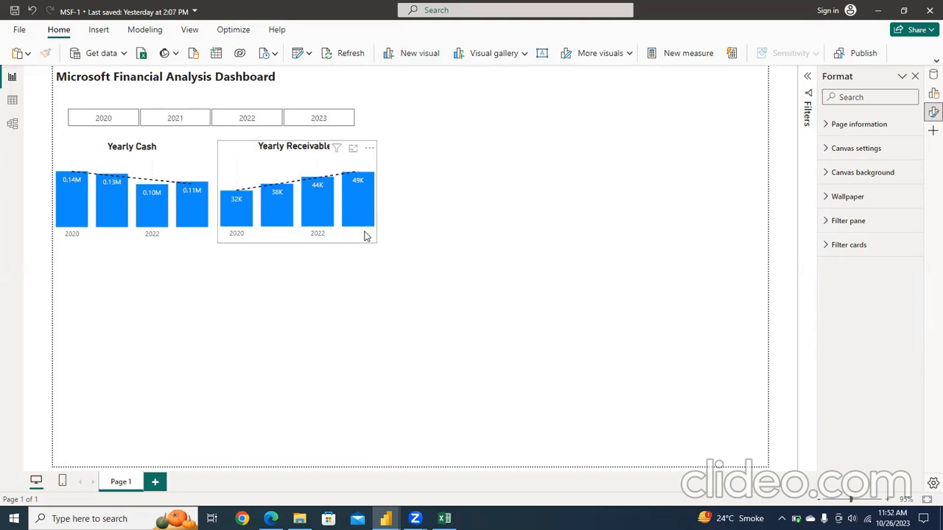
Step: Extend the Yearly Receivables and Yearly Cash charts downward to the same slightly greater height
{"action": "left_click", "coordinate": [298, 242]}
{"action": "left_click_drag", "start_coordinate": [298, 243], "coordinate": [297, 260]}
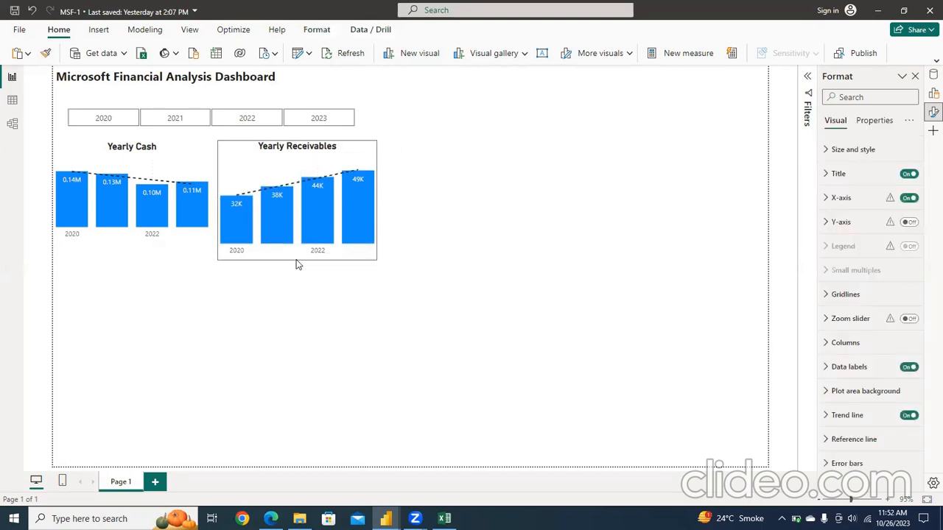
{"action": "left_click", "coordinate": [180, 239]}
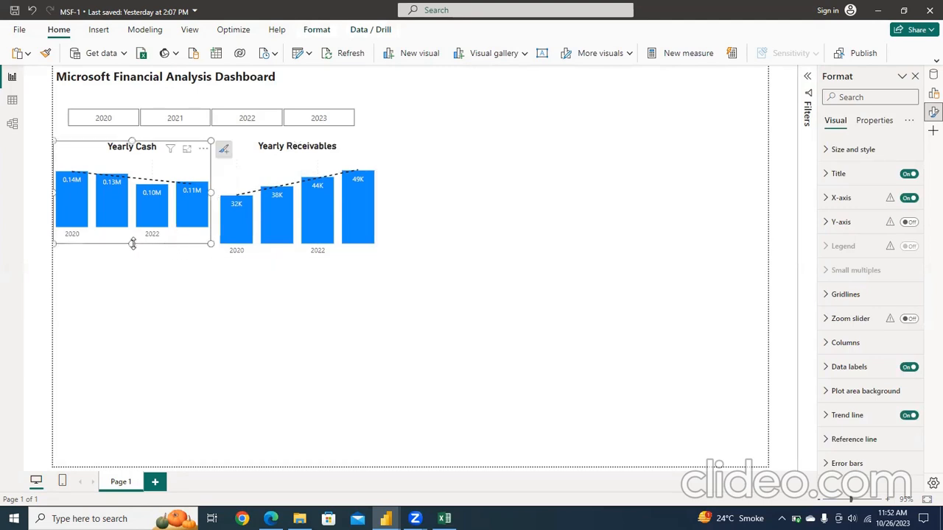
{"action": "left_click_drag", "start_coordinate": [133, 247], "coordinate": [134, 253]}
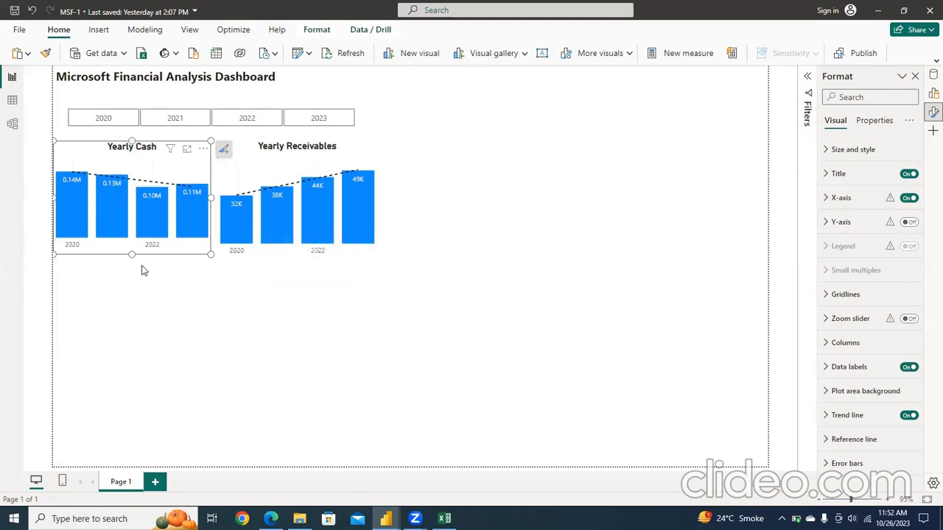
{"action": "left_click_drag", "start_coordinate": [132, 254], "coordinate": [134, 264]}
{"action": "left_click", "coordinate": [214, 305]}
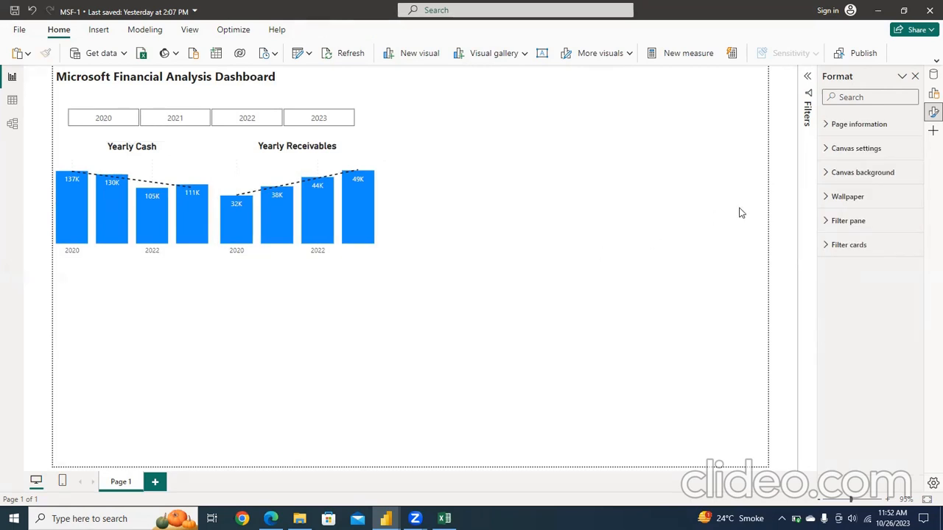
Step: Add a widened multi-row card below the Yearly Cash chart showing the EBITDA to Revenue and GP to Revenue measures
{"action": "left_click", "coordinate": [915, 77]}
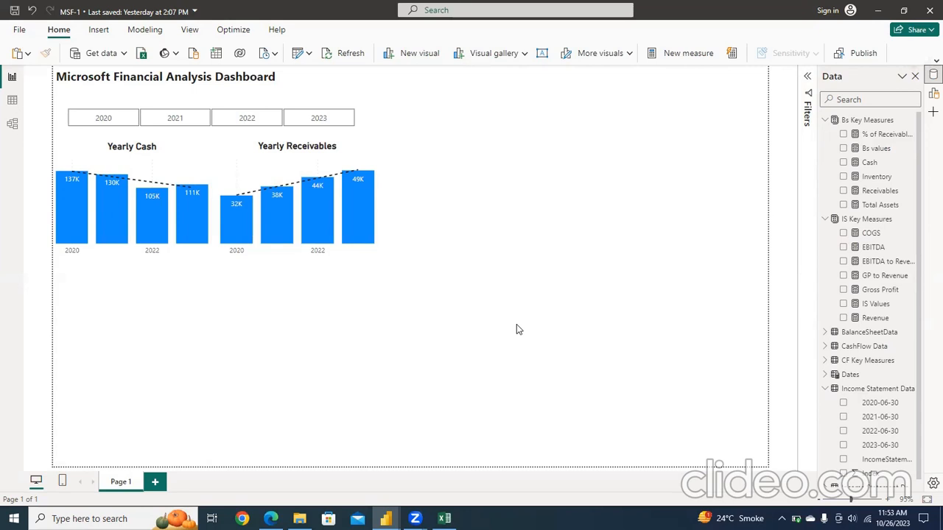
{"action": "left_click", "coordinate": [525, 54]}
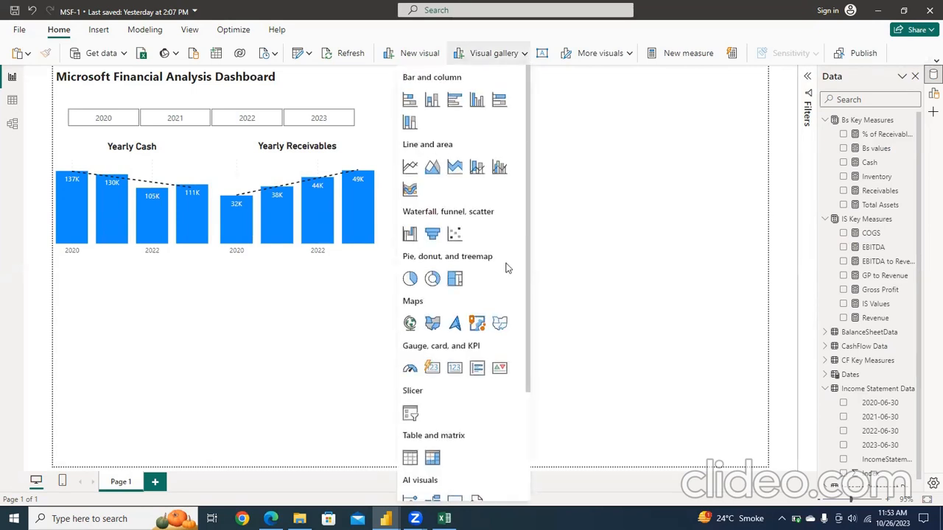
{"action": "left_click", "coordinate": [477, 368]}
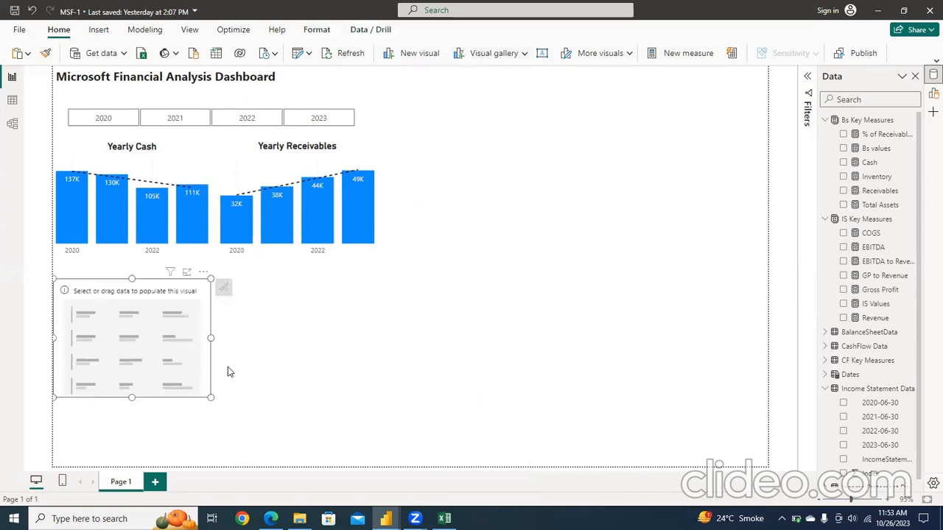
{"action": "left_click_drag", "start_coordinate": [211, 340], "coordinate": [297, 341]}
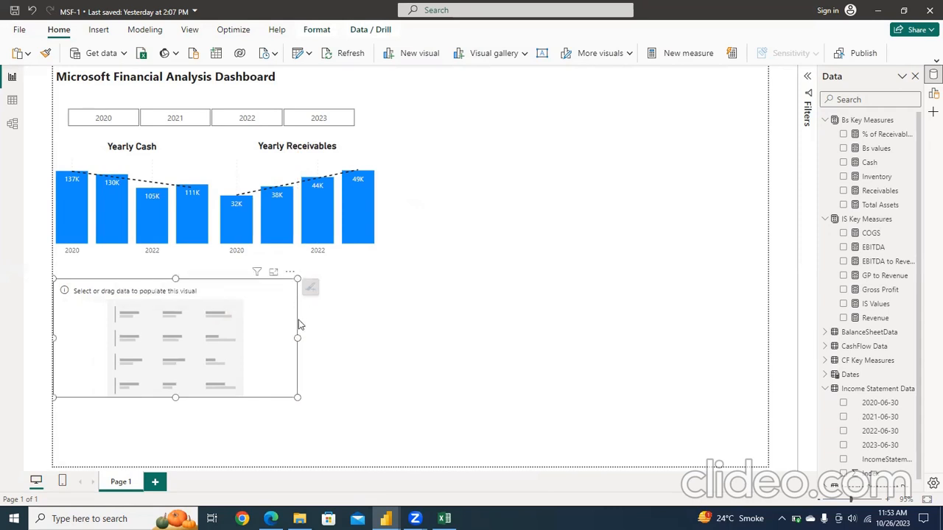
{"action": "left_click", "coordinate": [844, 262]}
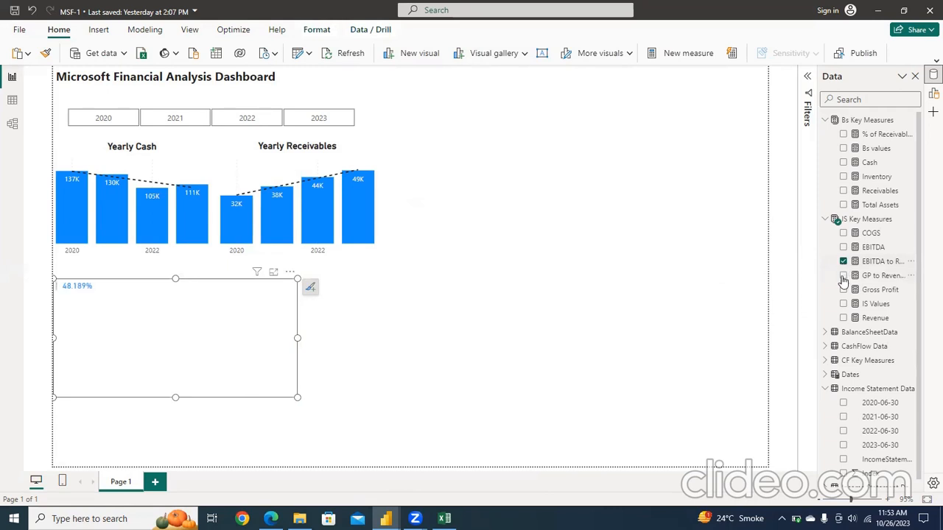
{"action": "left_click", "coordinate": [843, 277]}
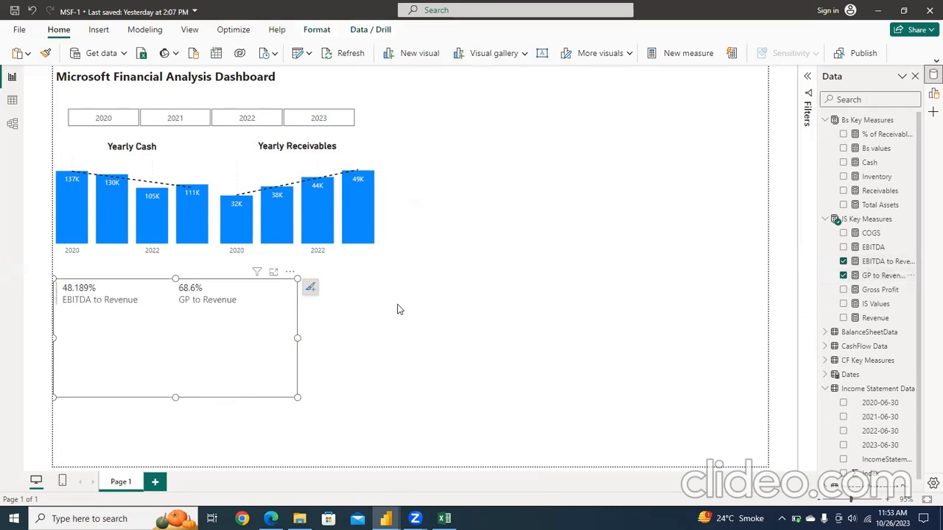
Step: Turn on the multi-row card's title and set its text to "Efficiency & Performance KPI"
{"action": "left_click", "coordinate": [311, 290]}
{"action": "left_click", "coordinate": [351, 305]}
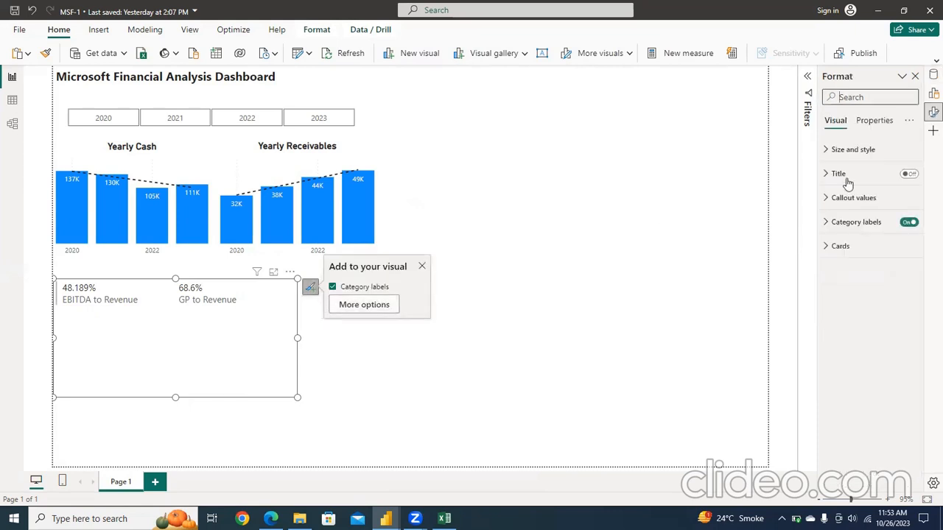
{"action": "left_click", "coordinate": [909, 174]}
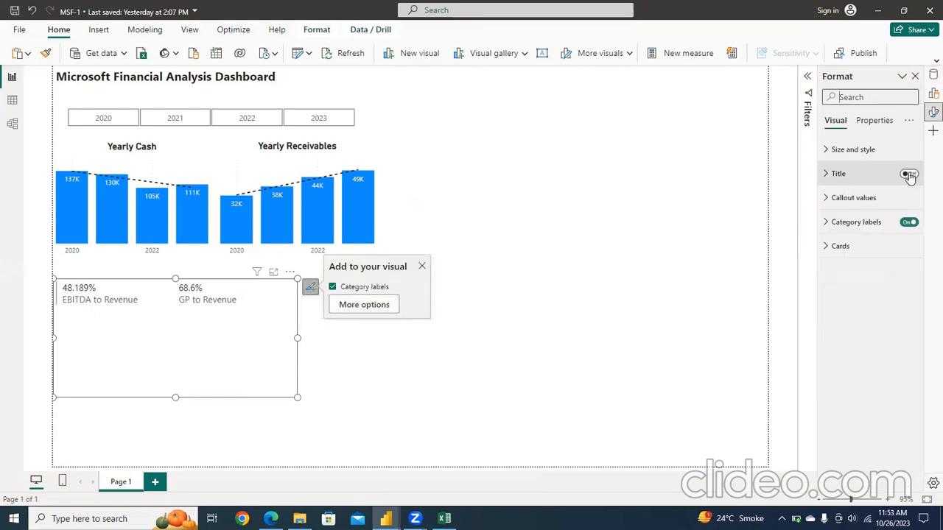
{"action": "left_click", "coordinate": [825, 175]}
{"action": "left_click", "coordinate": [854, 231]}
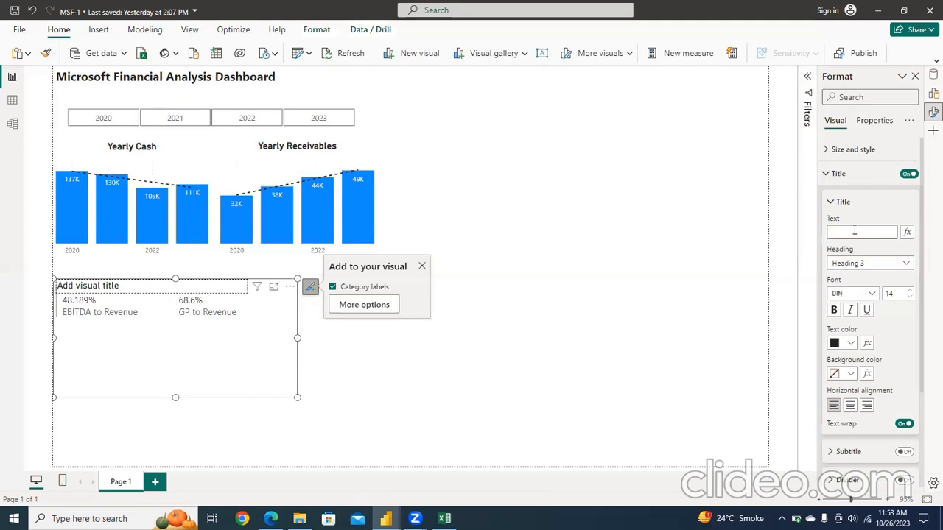
{"action": "type", "text": "eFFICI"}
{"action": "key", "text": "BackSpace"}
{"action": "key", "text": "BackSpace"}
{"action": "key", "text": "BackSpace"}
{"action": "type", "text": "Efficien"}
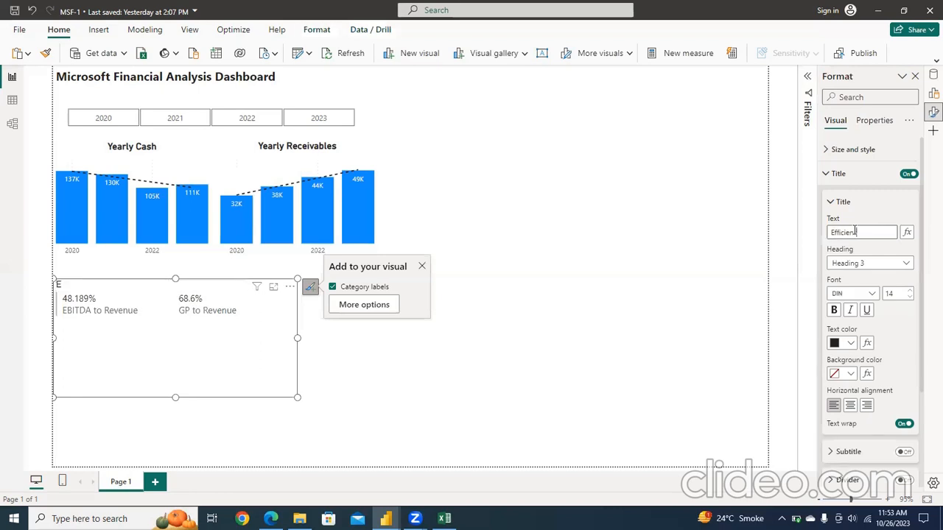
{"action": "type", "text": "cy & Performance KPI"}
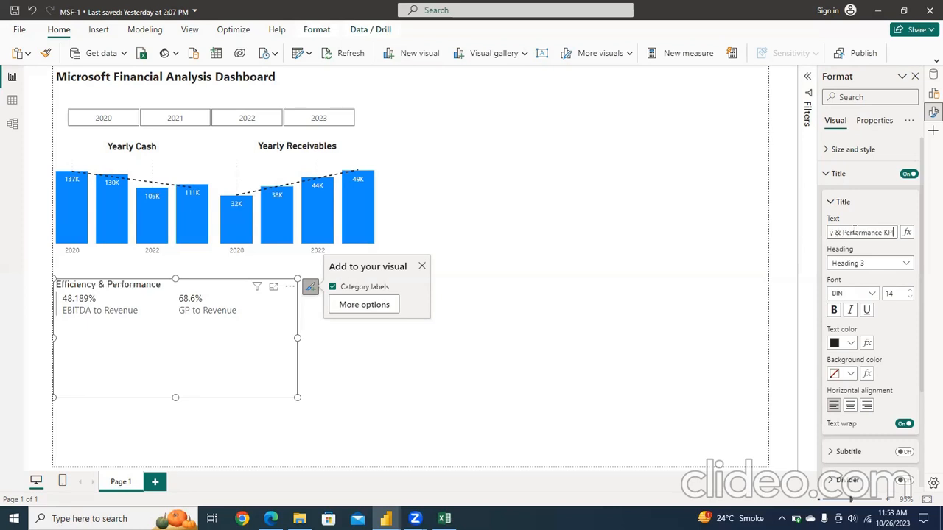
Step: Make the KPI card's title bold and add the subtitle "2023" beneath it
{"action": "left_click", "coordinate": [833, 309]}
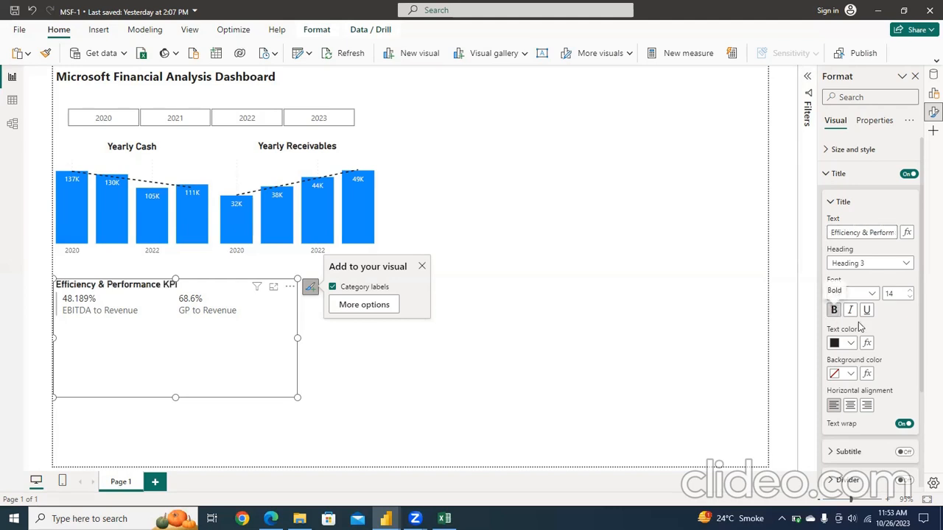
{"action": "left_click", "coordinate": [904, 452]}
{"action": "left_click", "coordinate": [829, 452]}
{"action": "scroll", "coordinate": [921, 457], "scroll_direction": "down", "scroll_amount": 4}
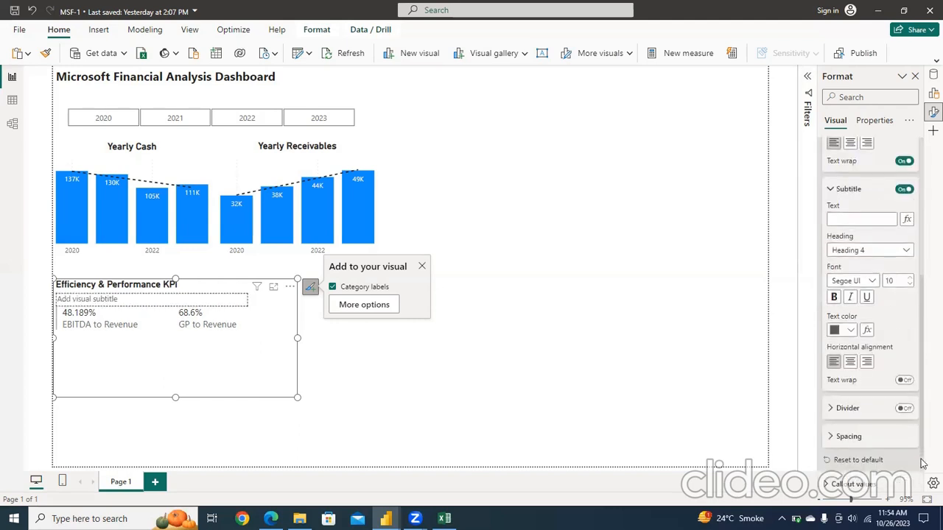
{"action": "left_click", "coordinate": [853, 218]}
{"action": "type", "text": "2023"}
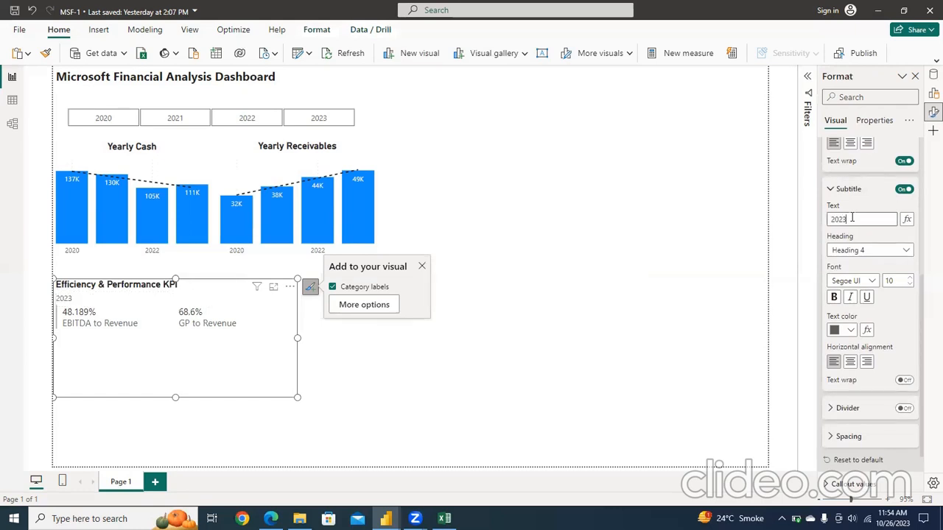
Step: Format the KPI card's subtitle as bold, size 11 and left-aligned
{"action": "left_click", "coordinate": [834, 297]}
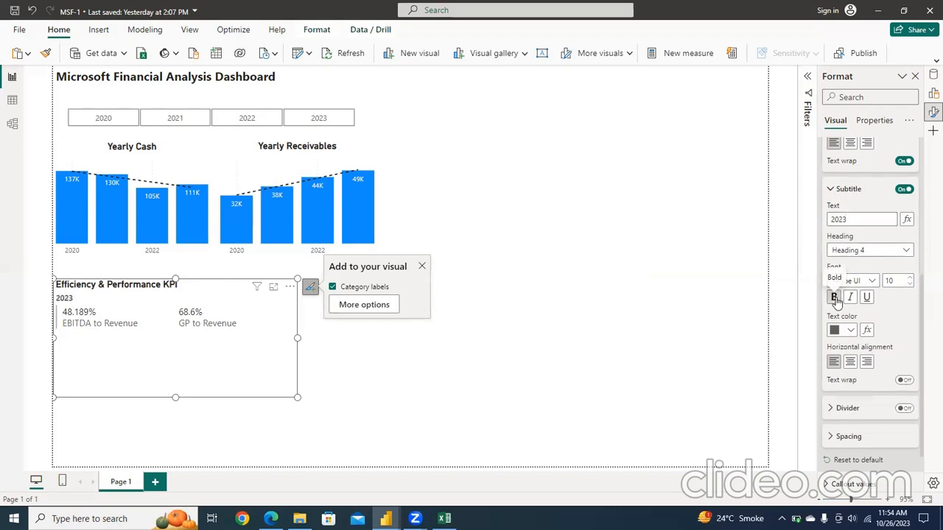
{"action": "left_click", "coordinate": [909, 279]}
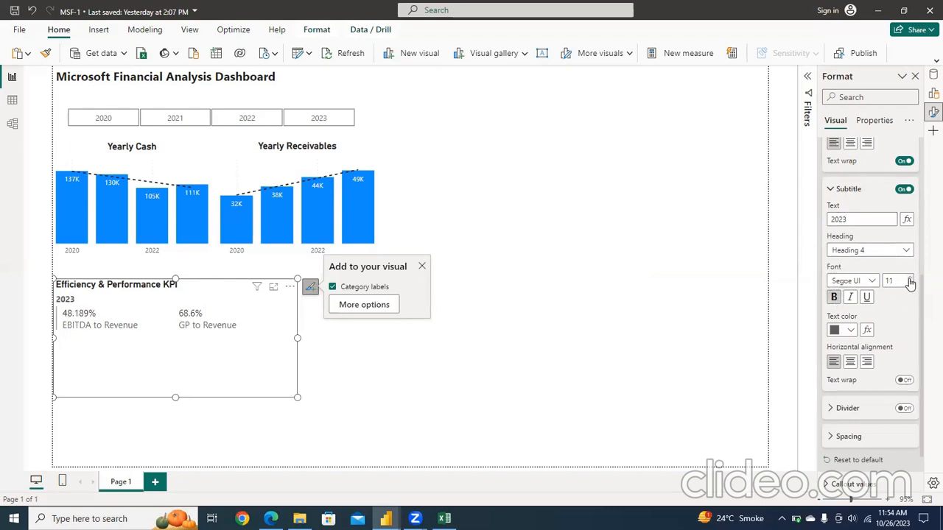
{"action": "left_click", "coordinate": [855, 362]}
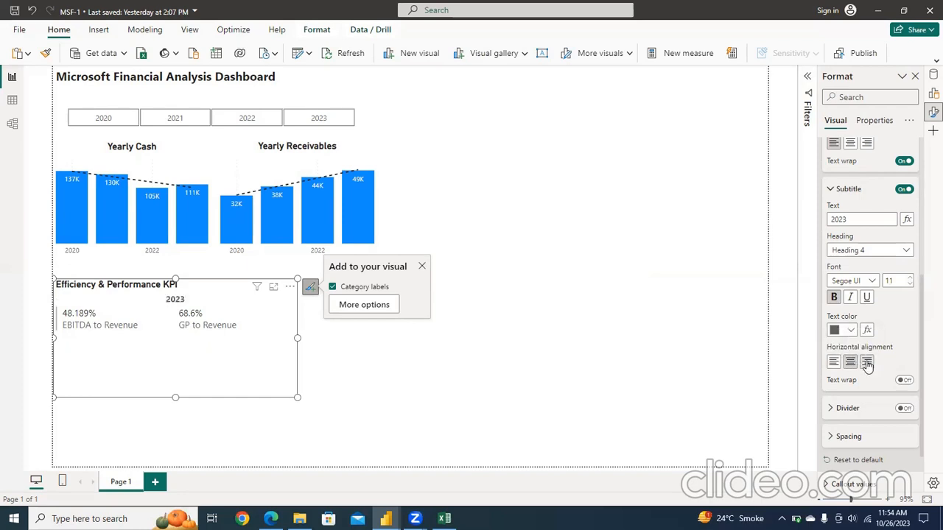
{"action": "left_click", "coordinate": [867, 362]}
{"action": "left_click", "coordinate": [833, 363]}
Step: Reshape the KPI card into a wide, short strip in the report page's upper-right corner and close its formatting settings
{"action": "left_click_drag", "start_coordinate": [295, 397], "coordinate": [753, 140]}
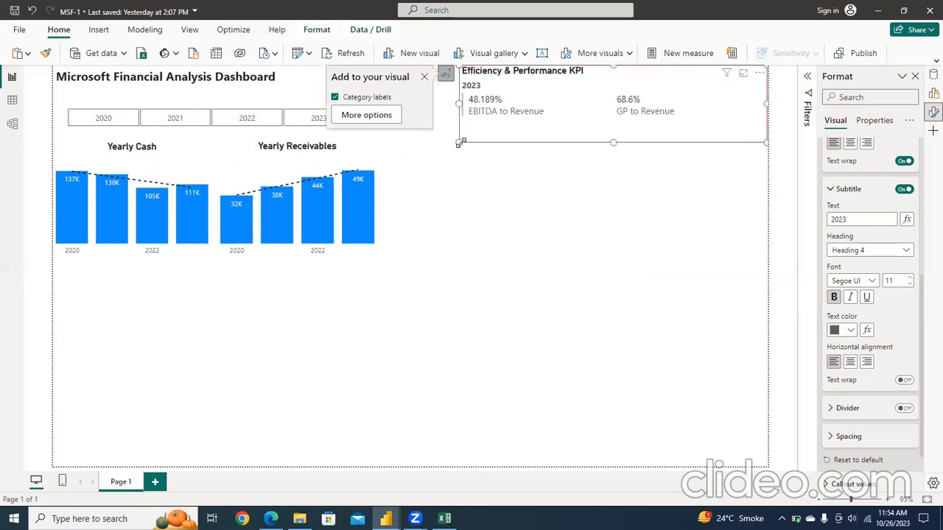
{"action": "left_click_drag", "start_coordinate": [458, 141], "coordinate": [403, 124]}
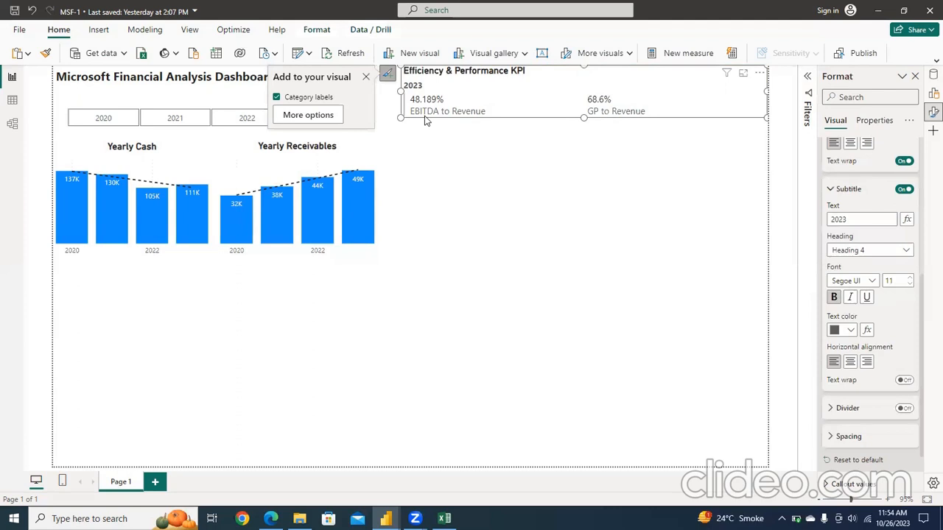
{"action": "left_click", "coordinate": [830, 192]}
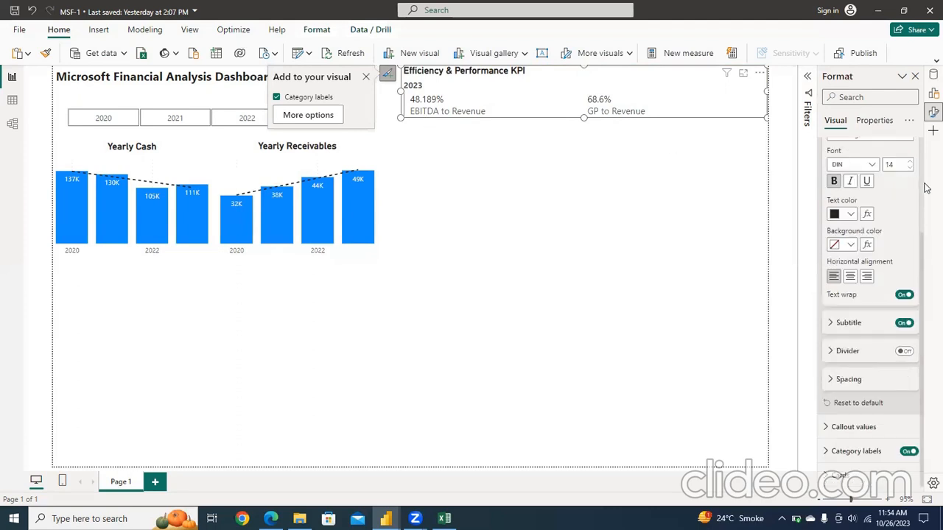
{"action": "scroll", "coordinate": [922, 188], "scroll_direction": "up", "scroll_amount": 2}
{"action": "scroll", "coordinate": [922, 188], "scroll_direction": "up", "scroll_amount": 1}
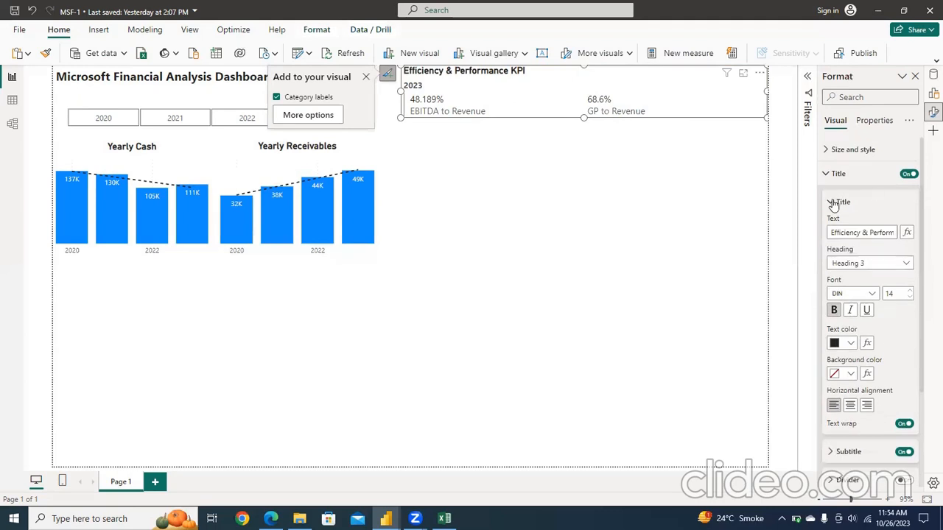
{"action": "left_click", "coordinate": [833, 204]}
{"action": "left_click", "coordinate": [827, 175]}
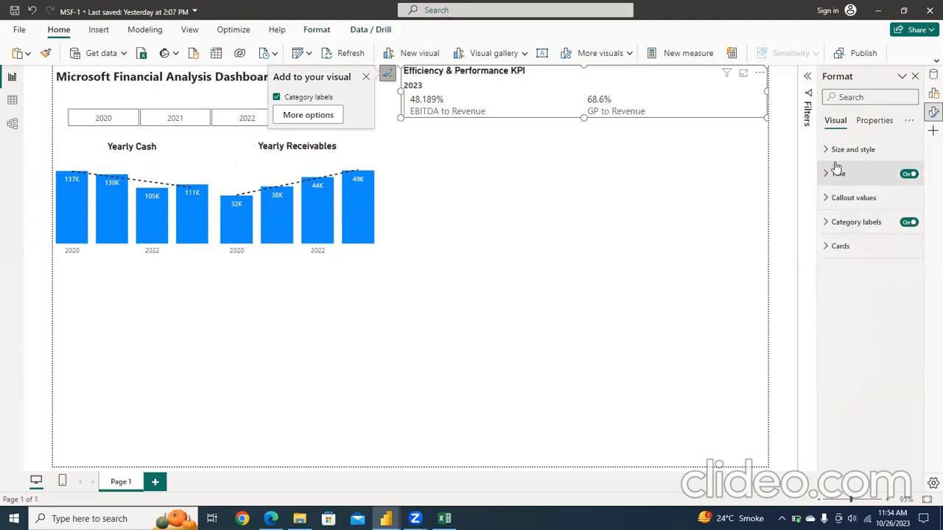
{"action": "left_click", "coordinate": [915, 77]}
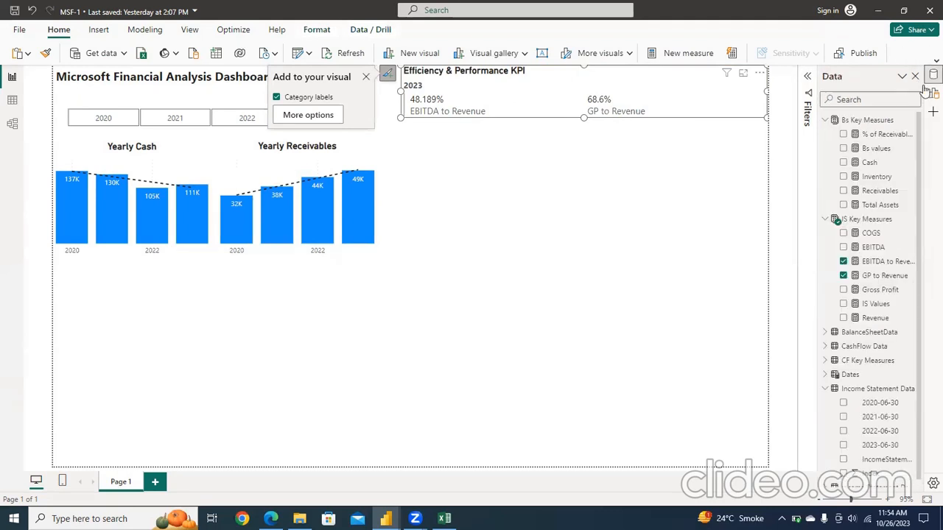
Step: Create a new measure in the IS Key Measures table from a copy of the EBITDA to Revenue formula
{"action": "left_click", "coordinate": [869, 221]}
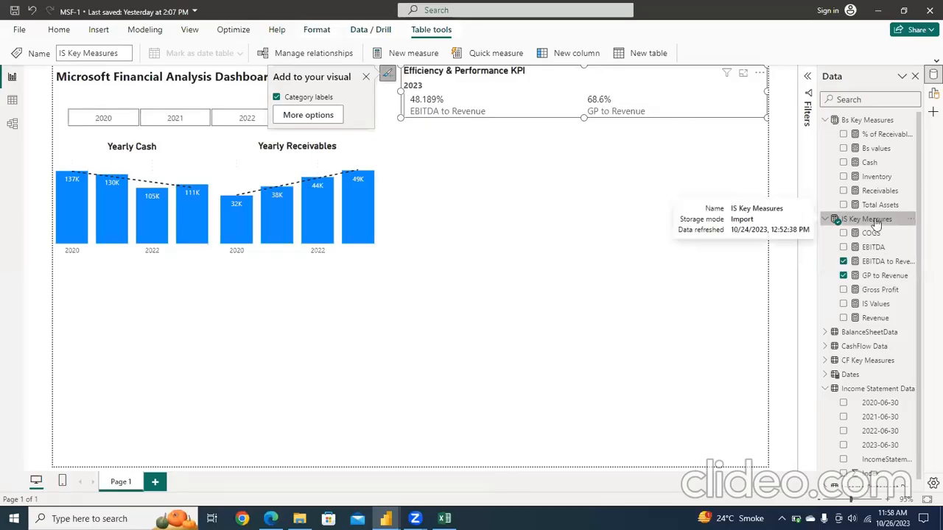
{"action": "left_click", "coordinate": [884, 265]}
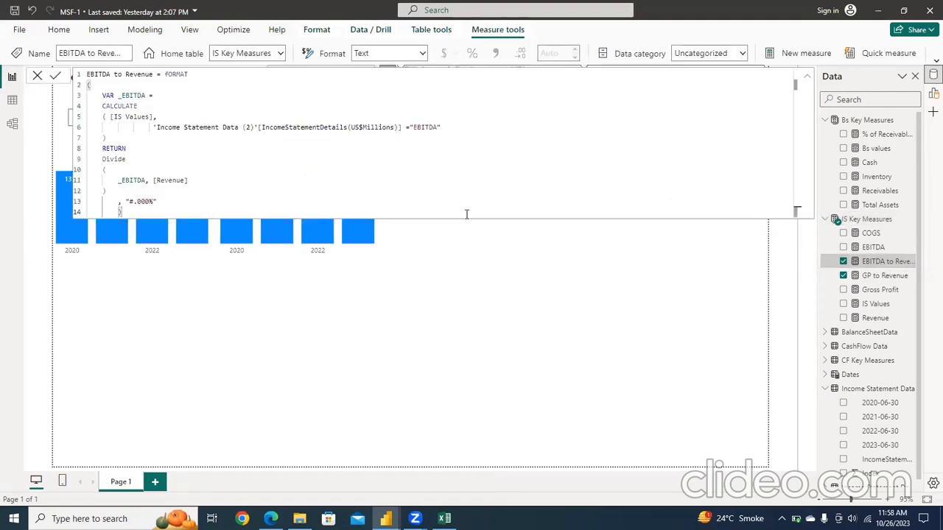
{"action": "key", "text": "ctrl+a"}
{"action": "key", "text": "ctrl+c"}
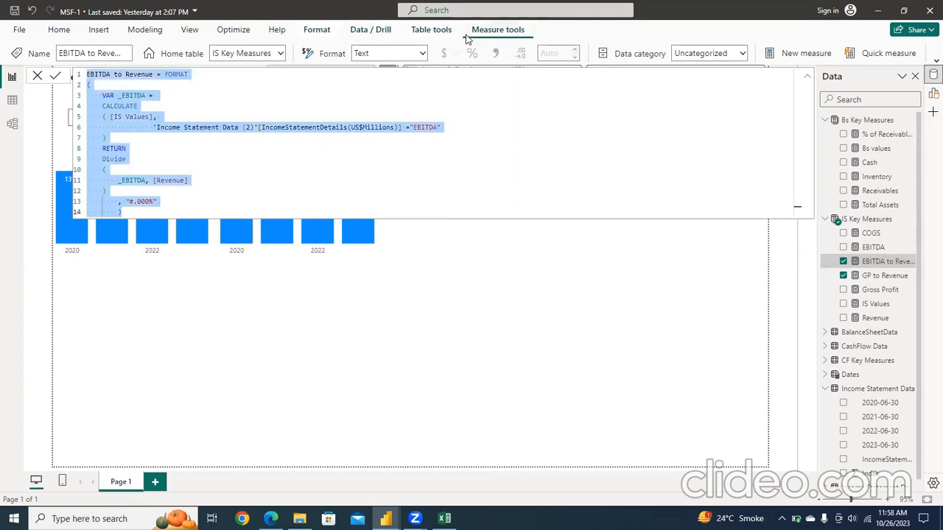
{"action": "left_click", "coordinate": [791, 56]}
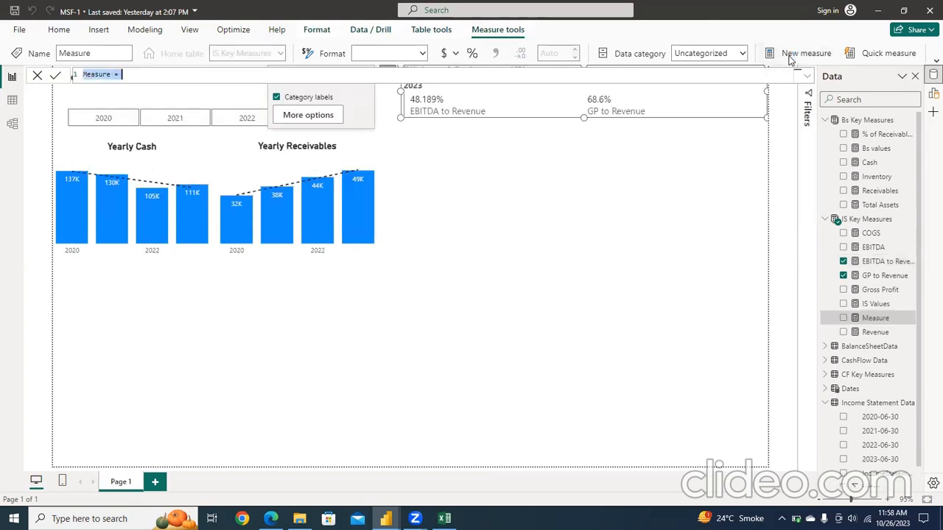
{"action": "key", "text": "ctrl+v"}
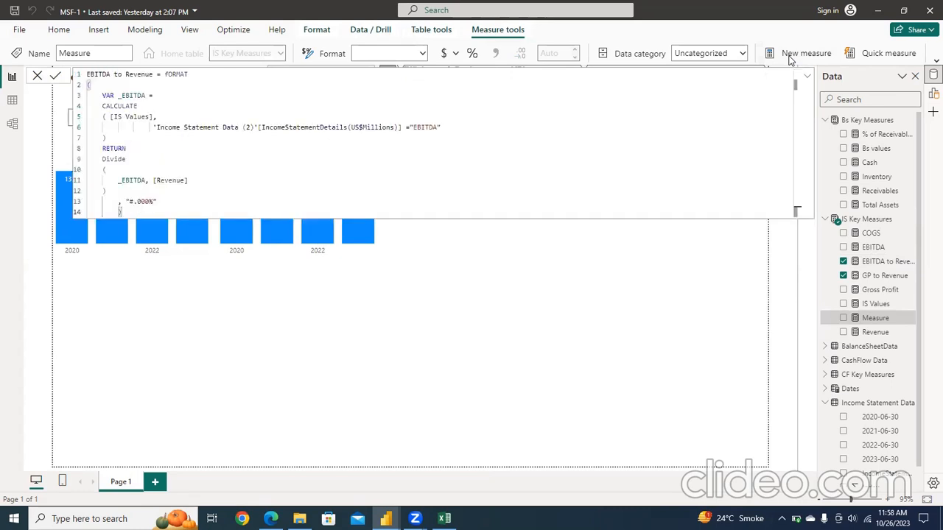
Step: Change the copied formula's income statement filter to "EBIT" and name the measure "EBIT to Revenue"
{"action": "double_click", "coordinate": [437, 128]}
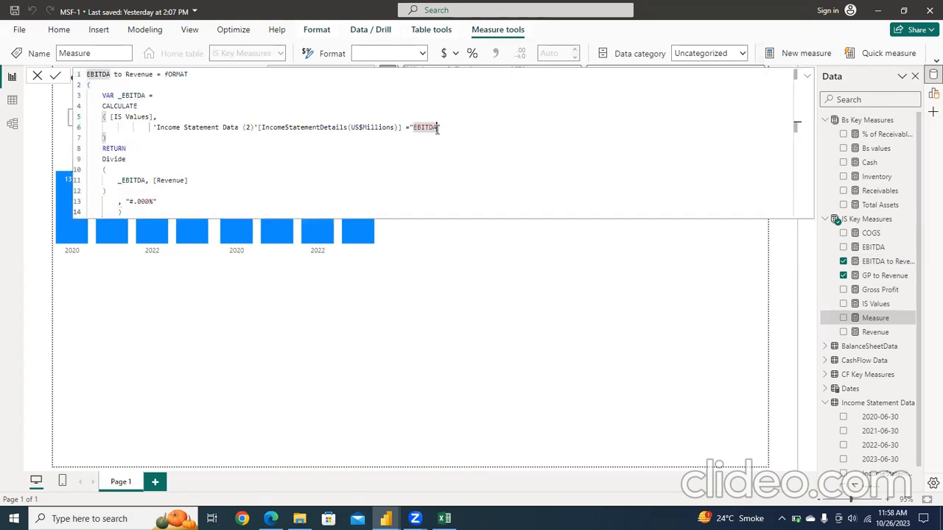
{"action": "type", "text": "EBIT"}
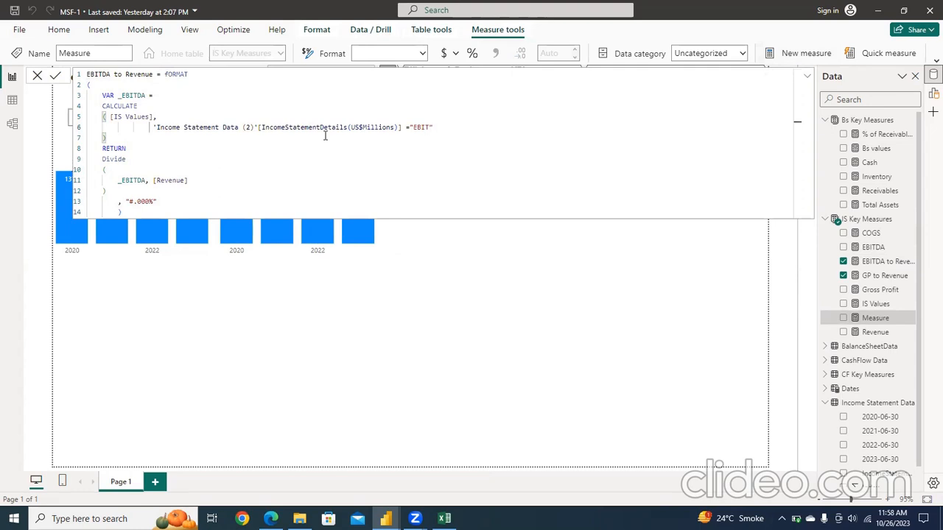
{"action": "double_click", "coordinate": [109, 74]}
{"action": "type", "text": "EBIT"}
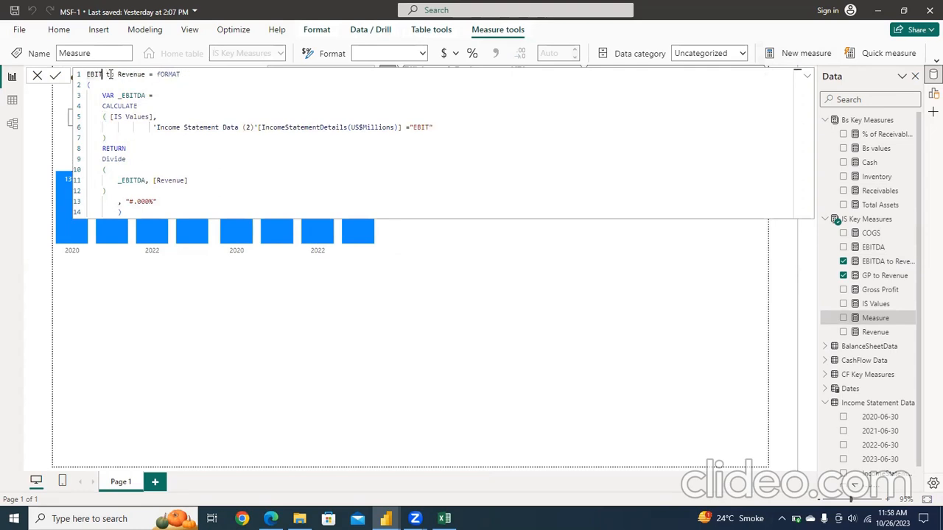
Step: Rename the formula's variable to _EBIT in both its declaration and the Divide expression
{"action": "left_click", "coordinate": [145, 95]}
{"action": "key", "text": "BackSpace"}
{"action": "key", "text": "BackSpace"}
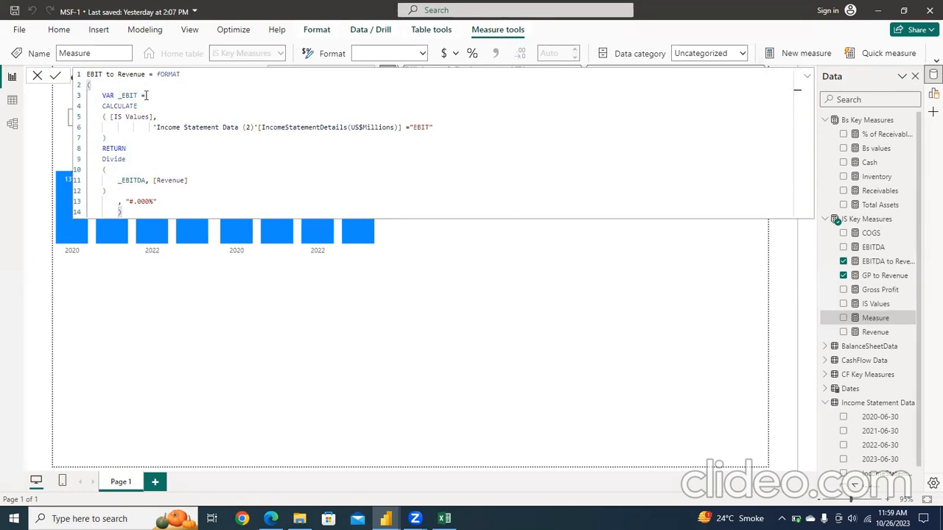
{"action": "double_click", "coordinate": [144, 180]}
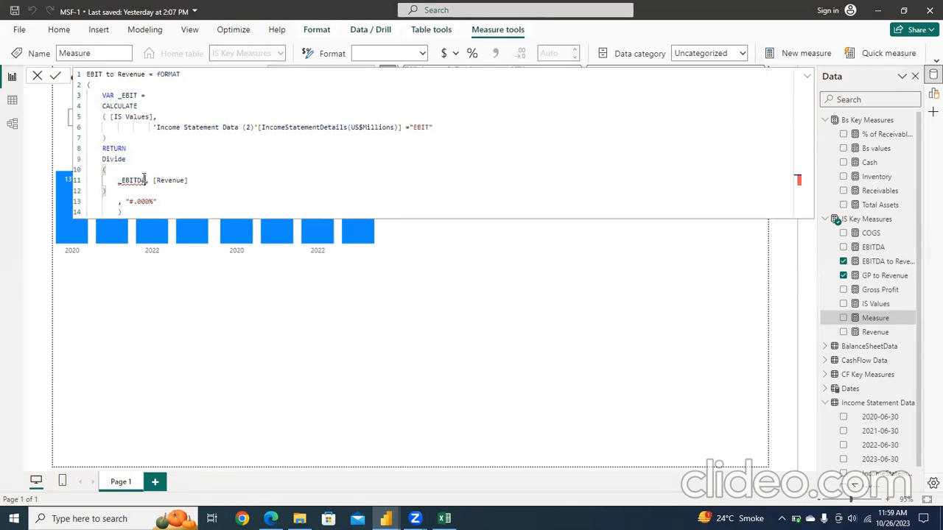
{"action": "type", "text": "_EBIT"}
{"action": "key", "text": "BackSpace"}
{"action": "key", "text": "BackSpace"}
{"action": "key", "text": "BackSpace"}
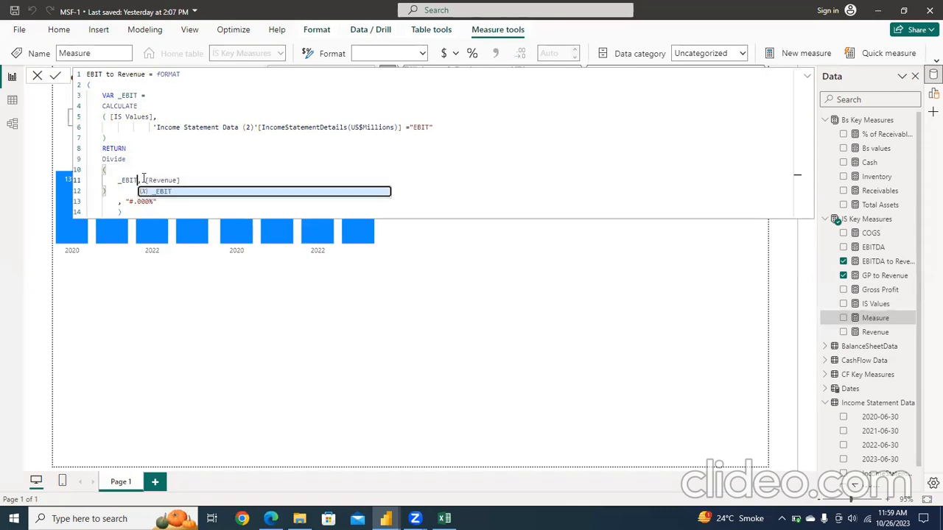
{"action": "key", "text": "BackSpace"}
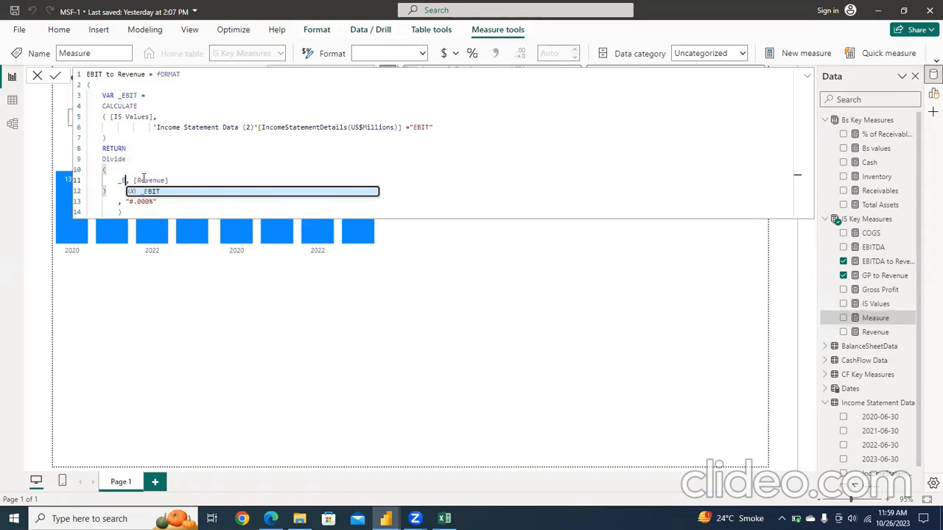
{"action": "type", "text": "BI"}
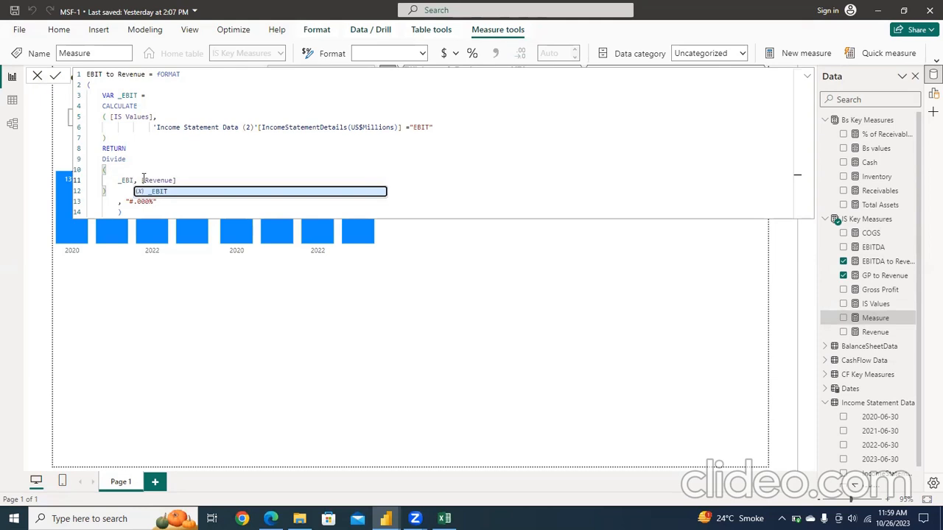
{"action": "type", "text": "T"}
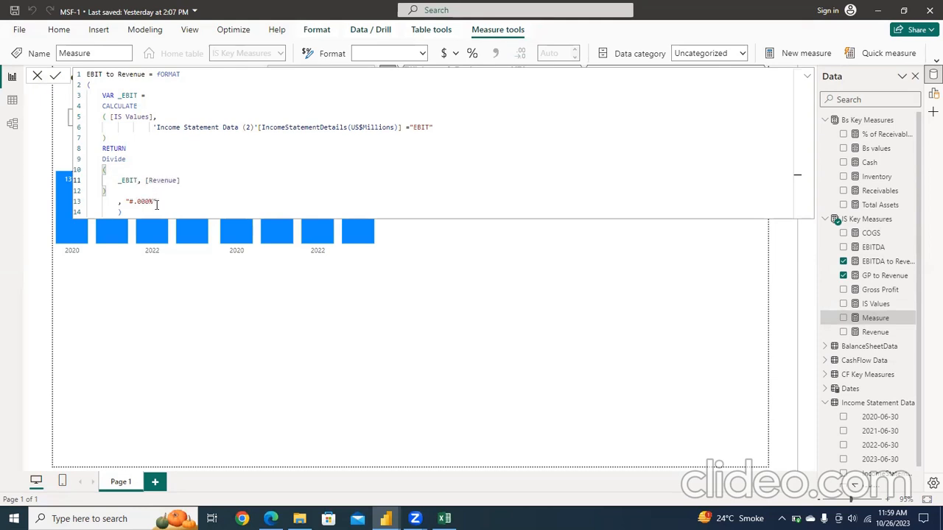
{"action": "left_click", "coordinate": [156, 211]}
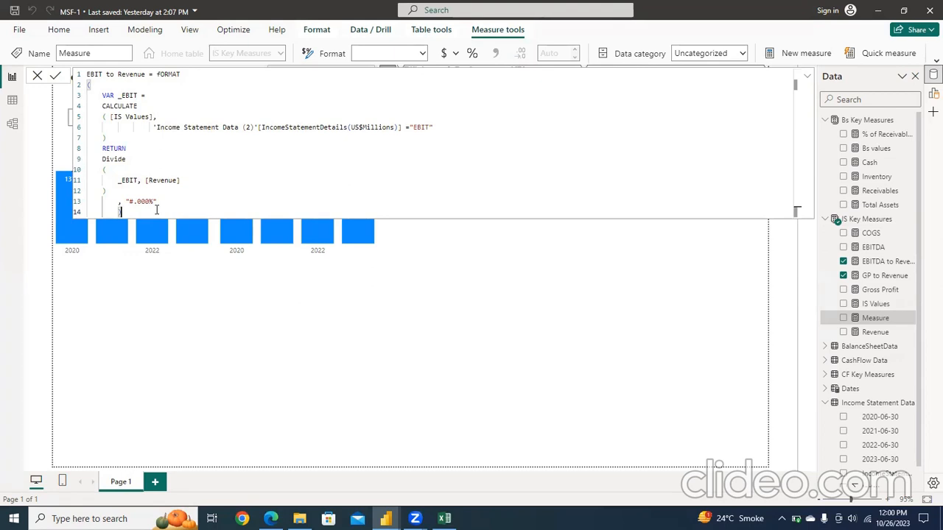
Step: Change the measure's name from "EBIT to Revenue" to "EBIT Margin" in the formula and commit it
{"action": "left_click", "coordinate": [150, 74]}
{"action": "key", "text": "BackSpace"}
{"action": "key", "text": "BackSpace"}
{"action": "key", "text": "BackSpace"}
{"action": "key", "text": "BackSpace"}
{"action": "key", "text": "BackSpace"}
{"action": "key", "text": "BackSpace"}
{"action": "key", "text": "BackSpace"}
{"action": "key", "text": "BackSpace"}
{"action": "key", "text": "BackSpace"}
{"action": "key", "text": "BackSpace"}
{"action": "key", "text": "BackSpace"}
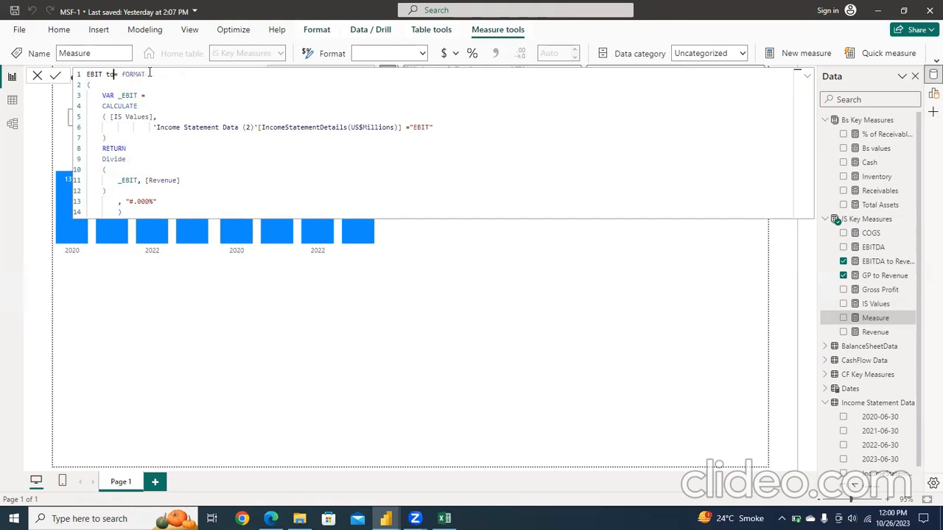
{"action": "type", "text": "Margin"}
{"action": "key", "text": "Return"}
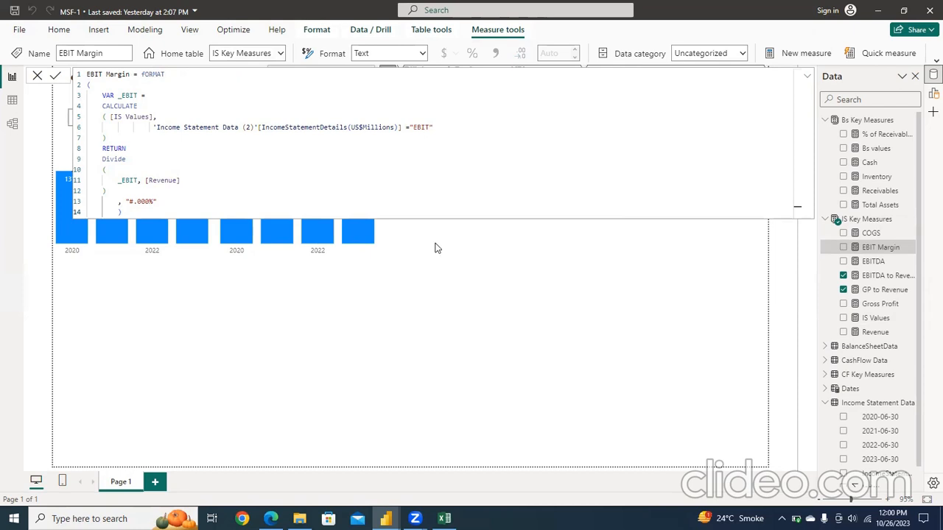
{"action": "left_click", "coordinate": [558, 234]}
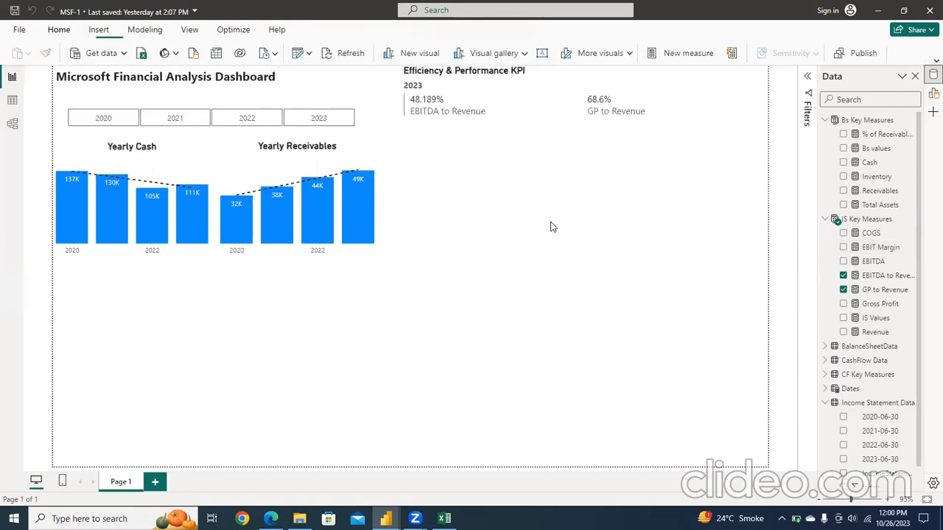
Step: Add the EBIT Margin measure to the Efficiency & Performance KPI card and review the measure's formula
{"action": "left_click", "coordinate": [531, 118]}
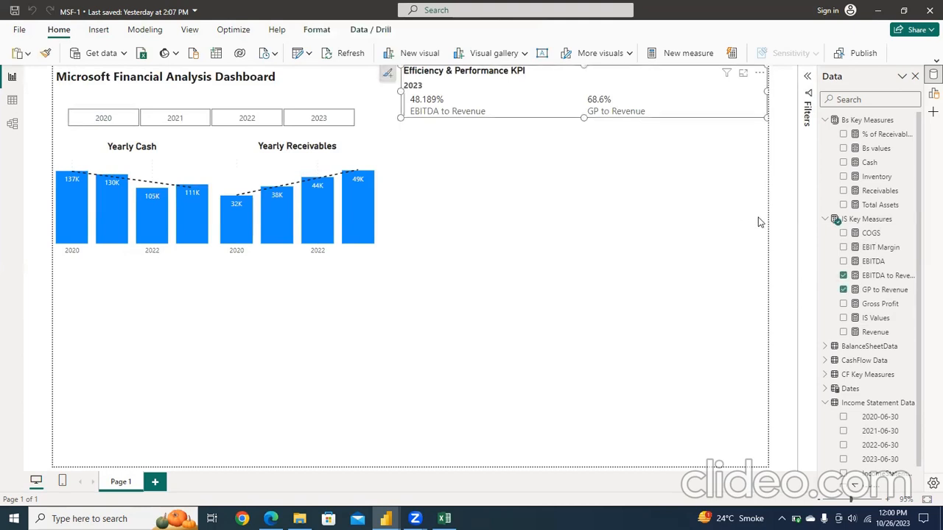
{"action": "left_click", "coordinate": [843, 247]}
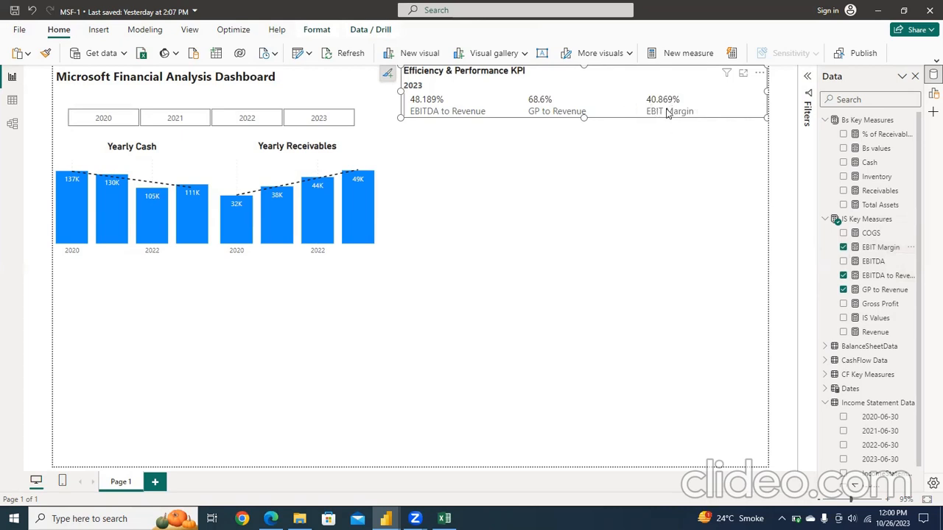
{"action": "left_click", "coordinate": [878, 250]}
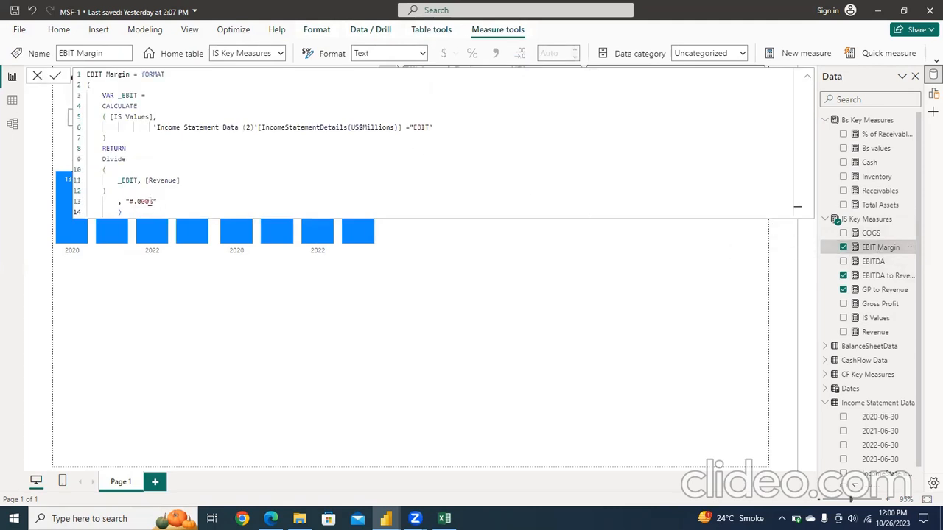
{"action": "left_click", "coordinate": [623, 269]}
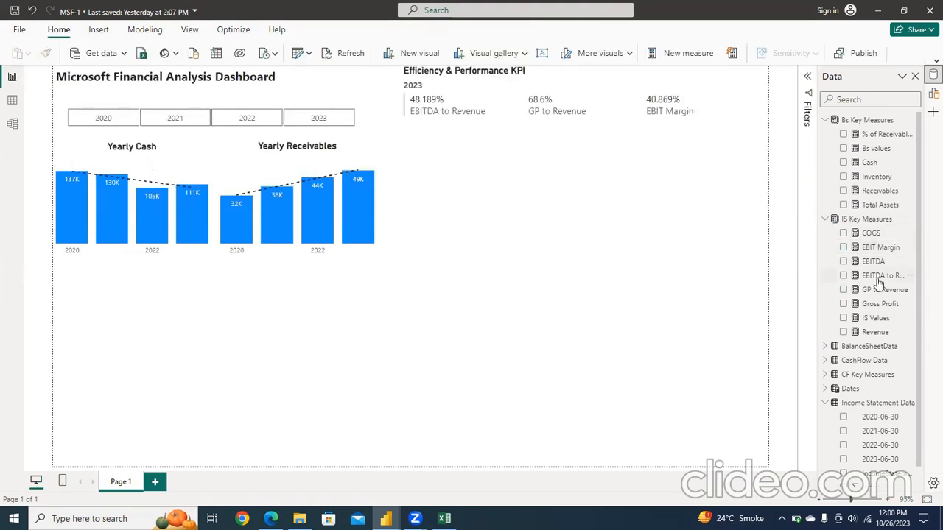
Step: Test how the KPI card responds to different years in the year slicer and clear the year selection
{"action": "left_click", "coordinate": [241, 120]}
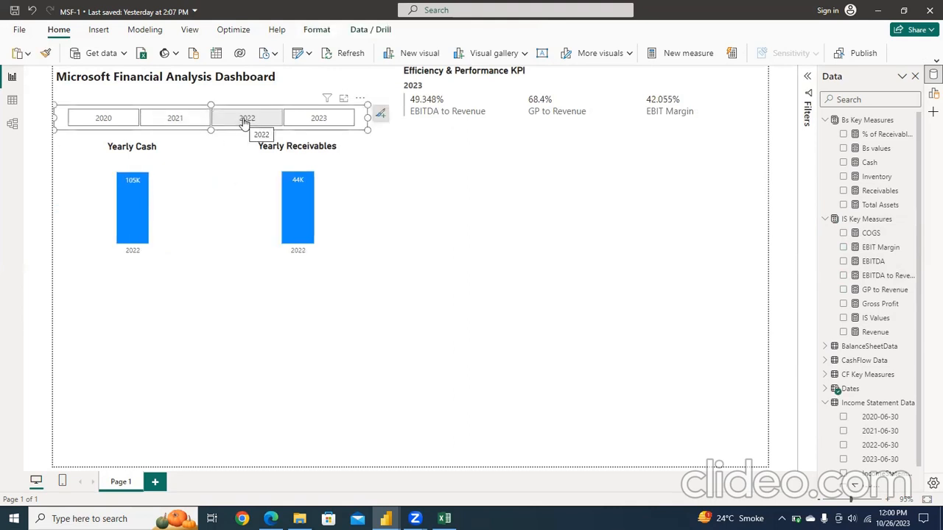
{"action": "left_click", "coordinate": [309, 122]}
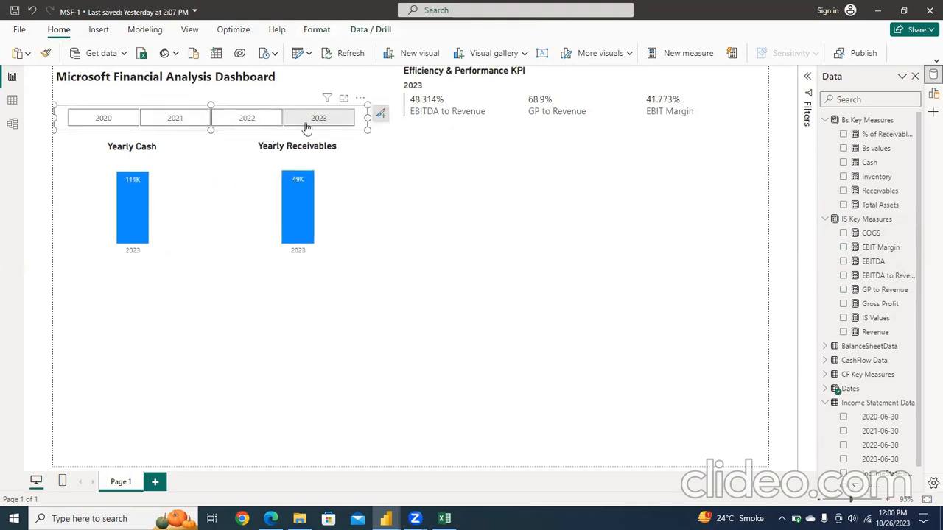
{"action": "left_click", "coordinate": [269, 127]}
{"action": "left_click", "coordinate": [319, 120]}
{"action": "left_click", "coordinate": [263, 118]}
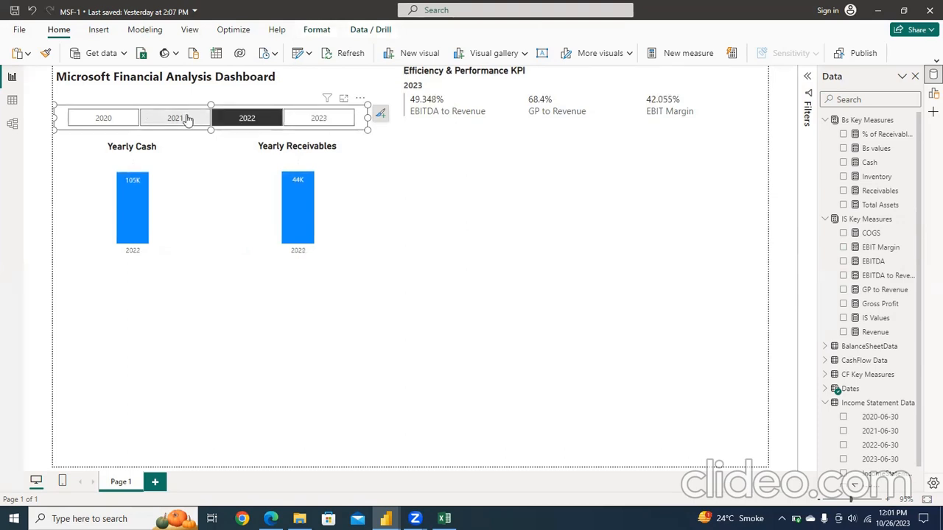
{"action": "left_click", "coordinate": [144, 119]}
{"action": "left_click", "coordinate": [126, 120]}
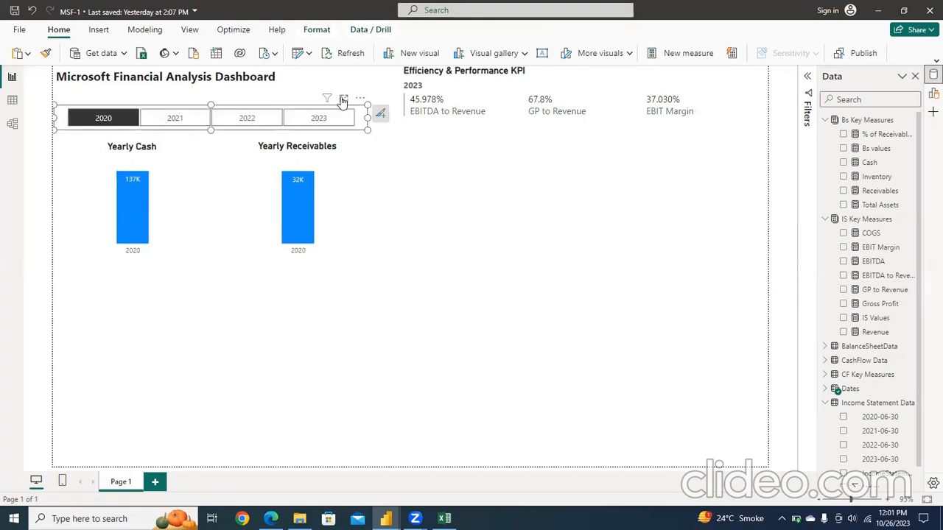
{"action": "left_click", "coordinate": [330, 122]}
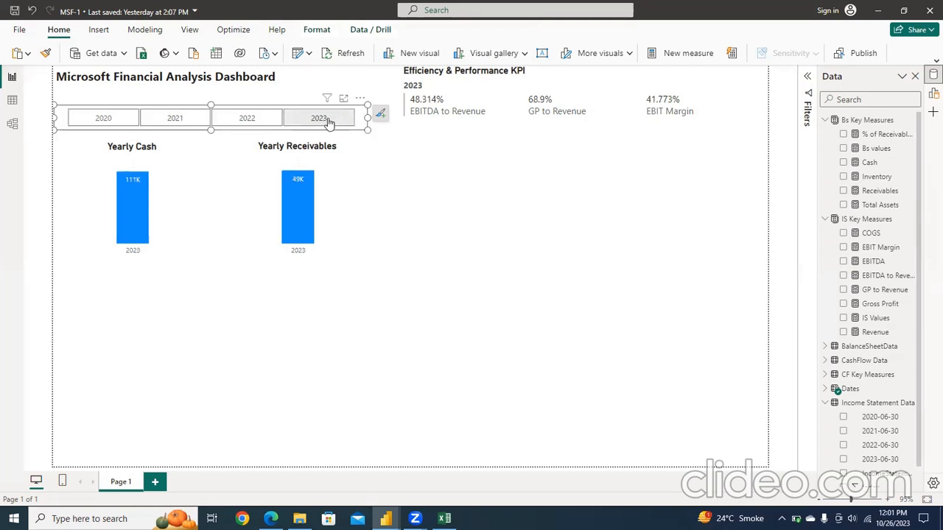
{"action": "left_click", "coordinate": [350, 125]}
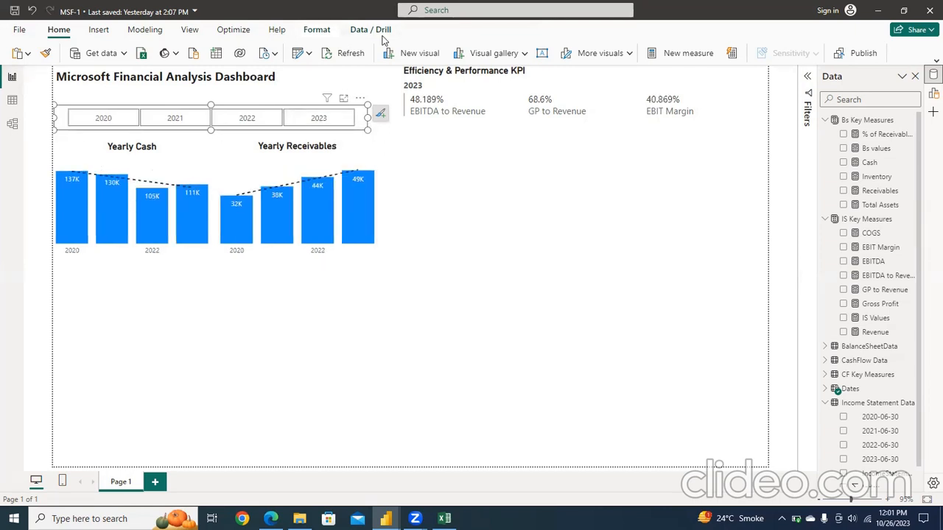
Step: Edit the year slicer's interactions so that it no longer filters the Efficiency & Performance KPI card
{"action": "left_click", "coordinate": [321, 34]}
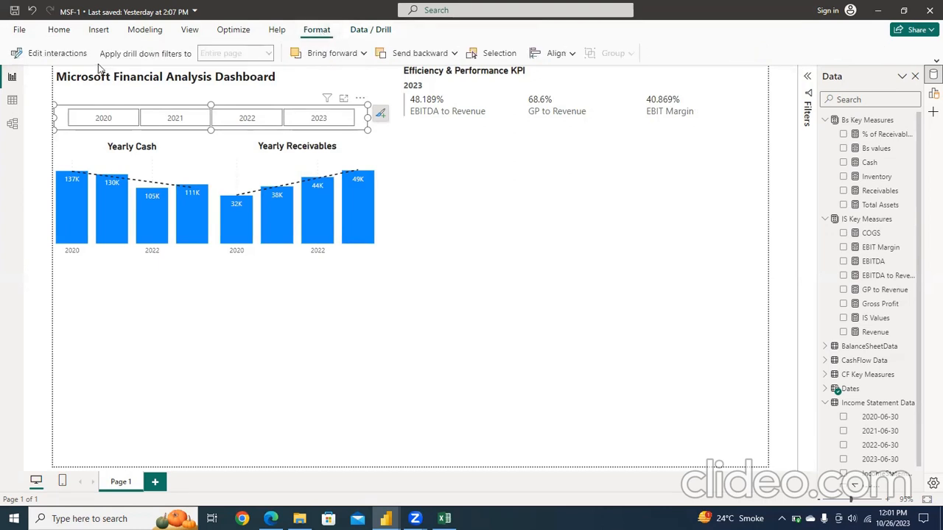
{"action": "left_click", "coordinate": [68, 58]}
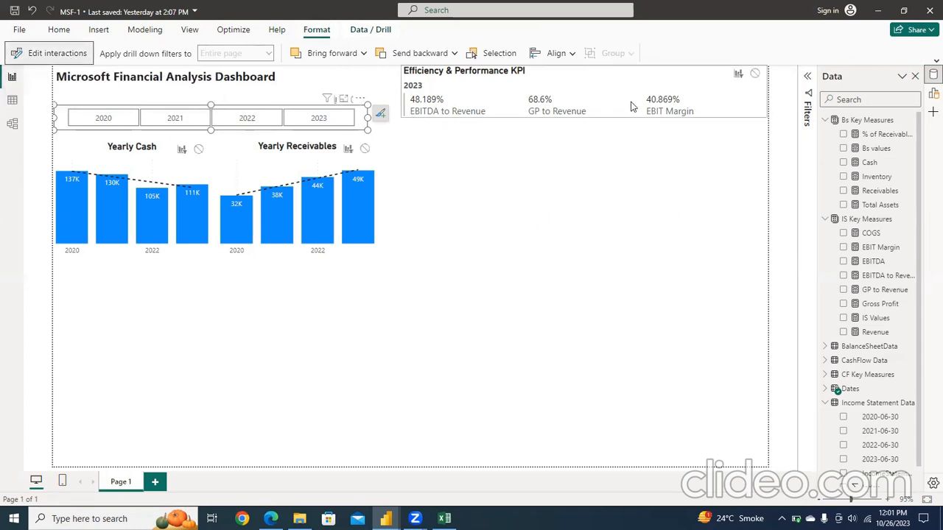
{"action": "left_click", "coordinate": [755, 76]}
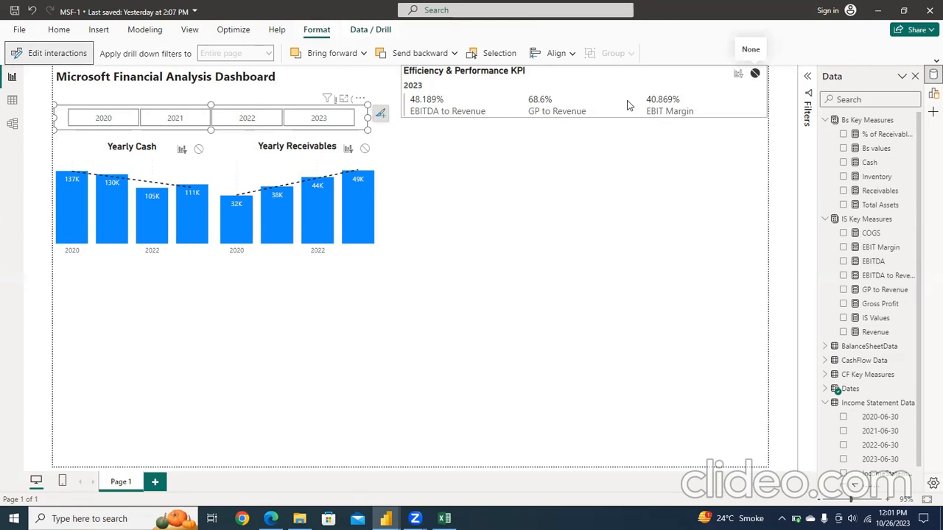
{"action": "left_click", "coordinate": [53, 56]}
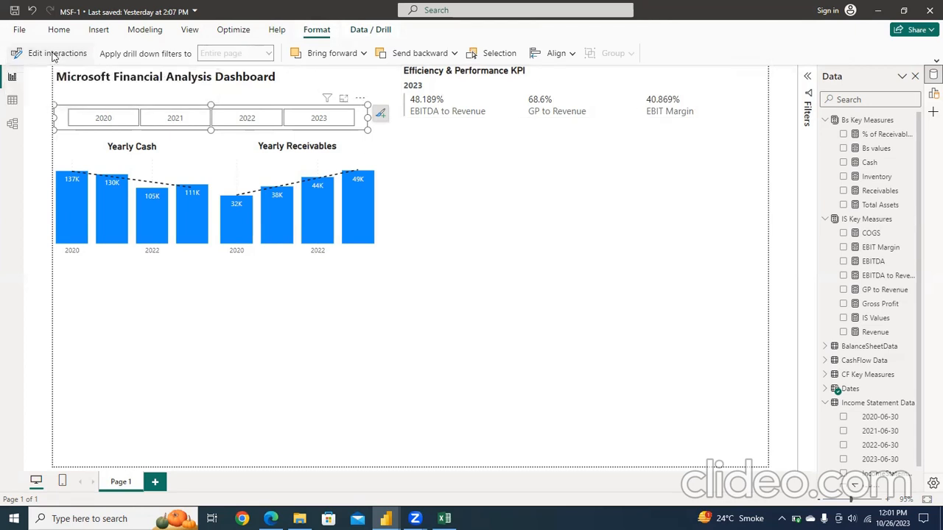
{"action": "left_click", "coordinate": [519, 196]}
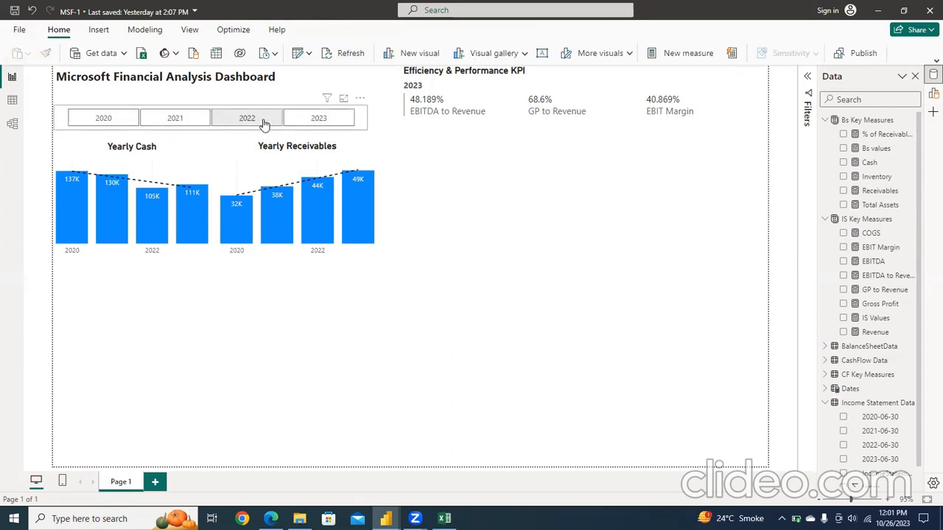
Step: Check the slicer's effect on the charts and KPI card for 2023, 2022, 2021 and 2020, and clear the selection
{"action": "left_click", "coordinate": [312, 126]}
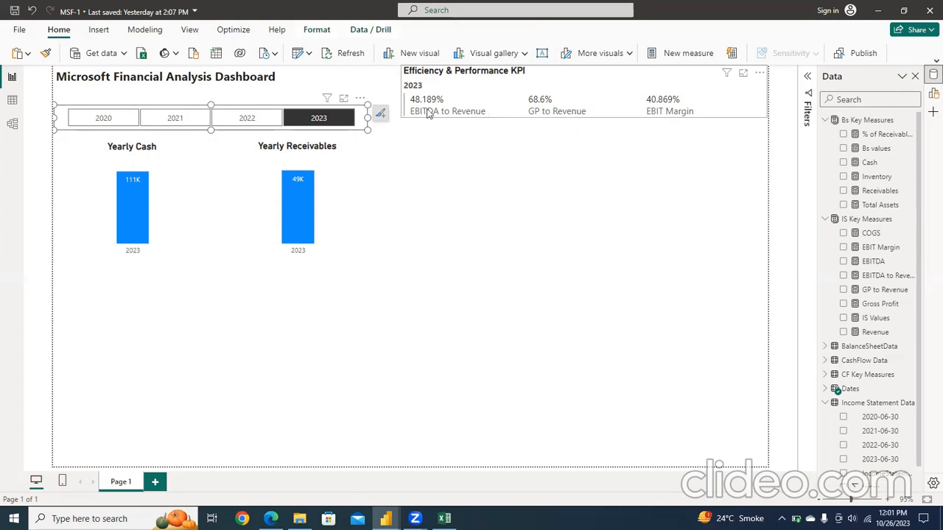
{"action": "left_click", "coordinate": [252, 121]}
{"action": "left_click", "coordinate": [171, 124]}
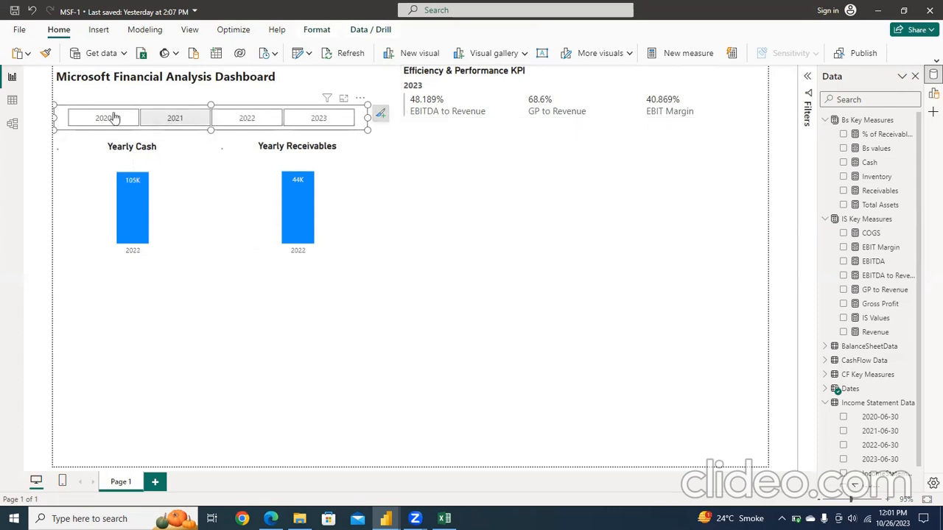
{"action": "left_click", "coordinate": [105, 118]}
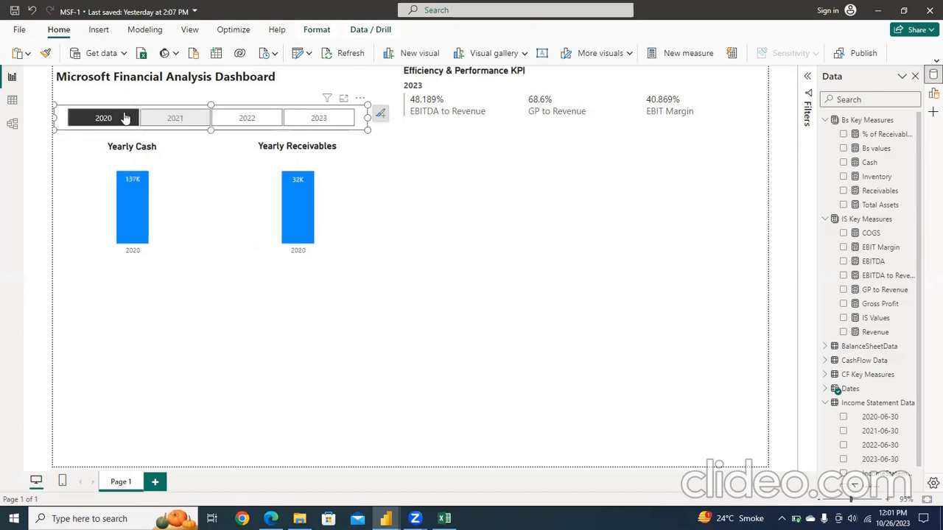
{"action": "left_click", "coordinate": [103, 118]}
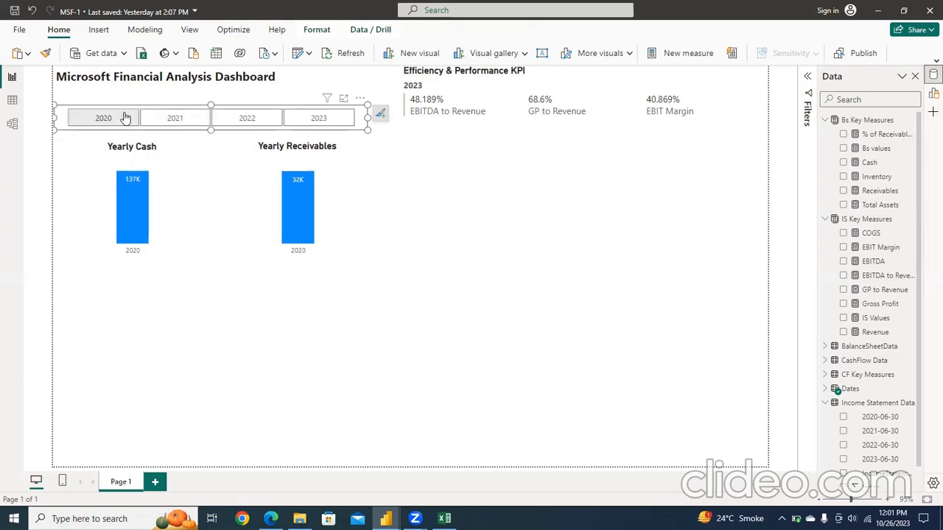
{"action": "left_click", "coordinate": [511, 208]}
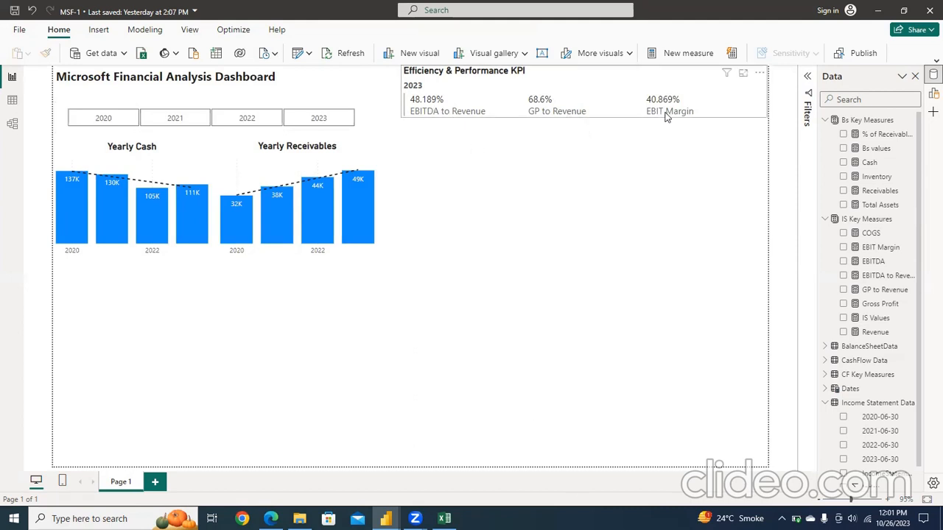
Step: Create a new measure named "Net Income" in the IS Key Measures table
{"action": "left_click", "coordinate": [862, 219]}
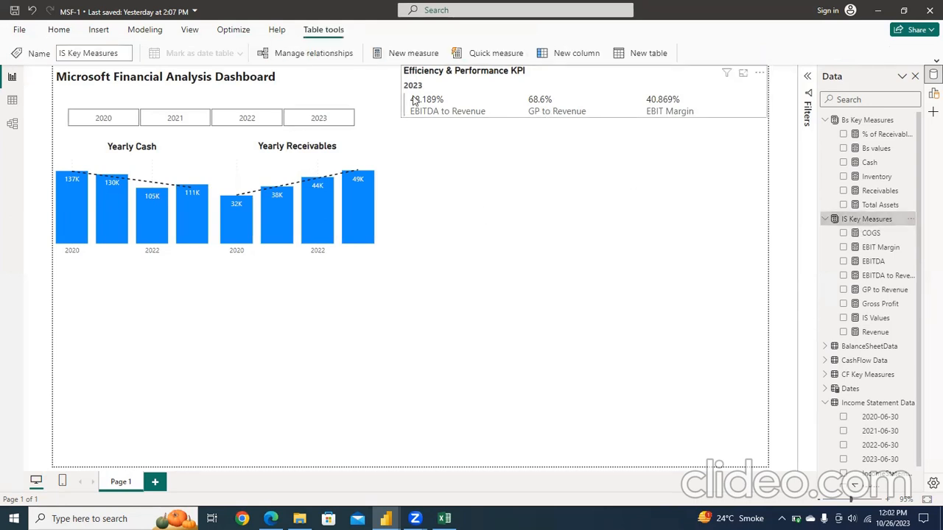
{"action": "left_click", "coordinate": [415, 57]}
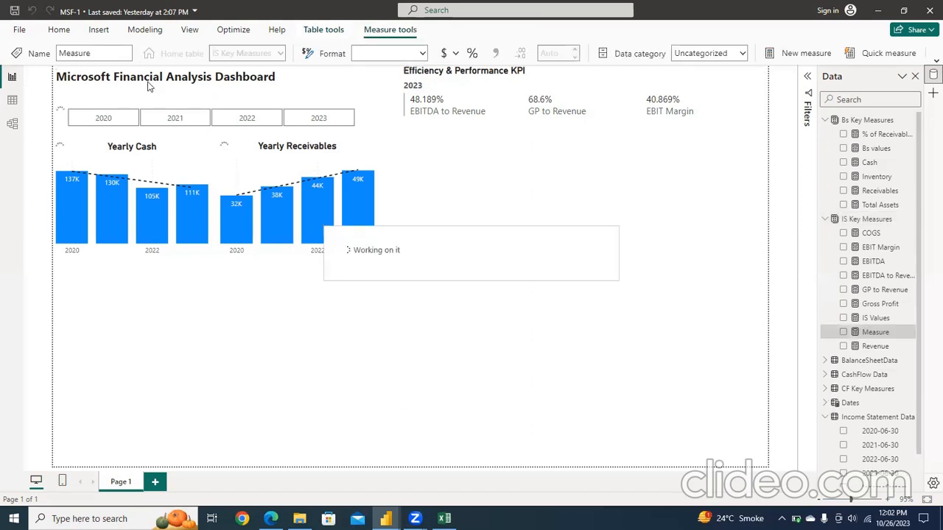
{"action": "type", "text": "Net Income"}
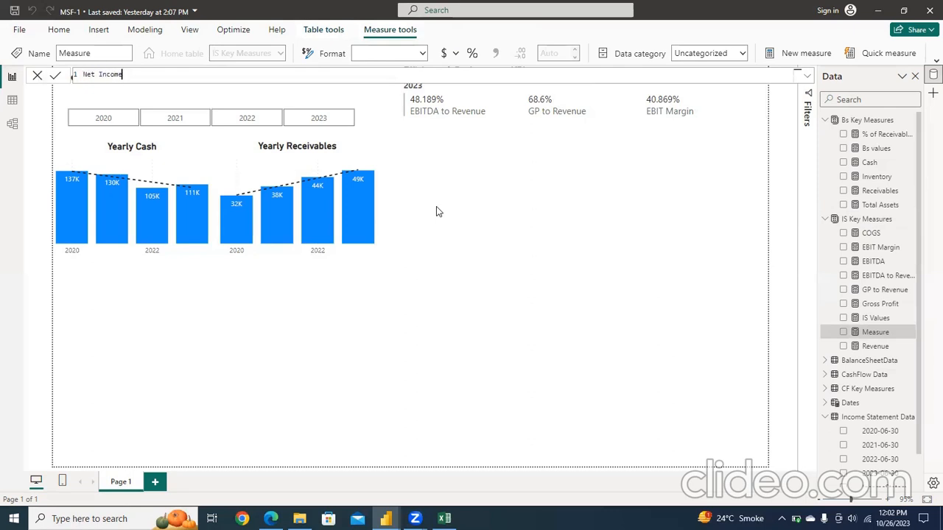
{"action": "type", "text": "="}
{"action": "key", "text": "shift+Return"}
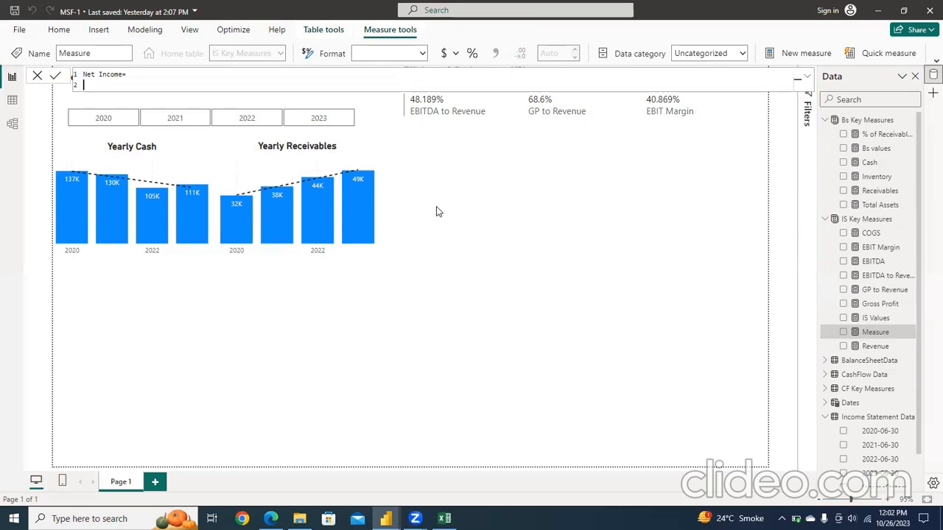
Step: Begin the Net Income formula with a CALCULATE function that evaluates [IS Values]
{"action": "type", "text": "Cal"}
{"action": "key", "text": "Tab"}
{"action": "key", "text": "BackSpace"}
{"action": "key", "text": "shift+Return"}
{"action": "type", "text": "([IS Values]"}
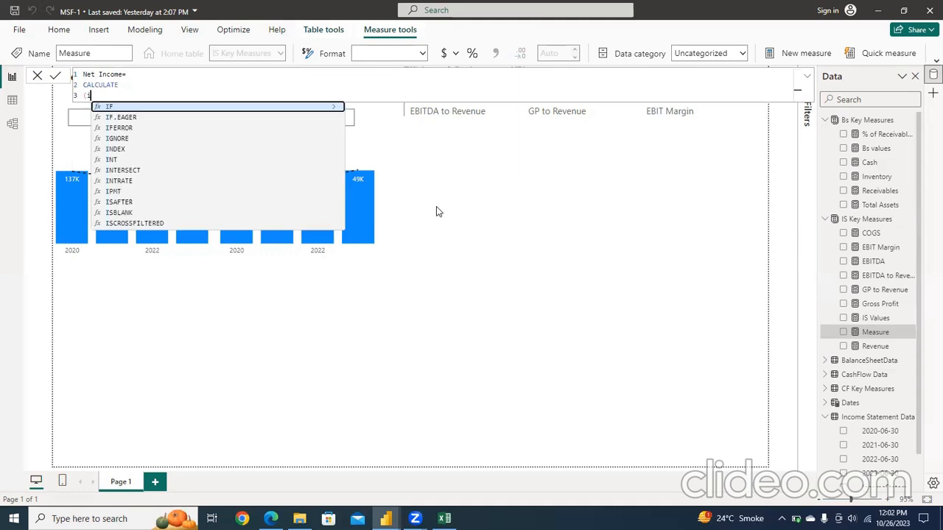
{"action": "key", "text": "Tab"}
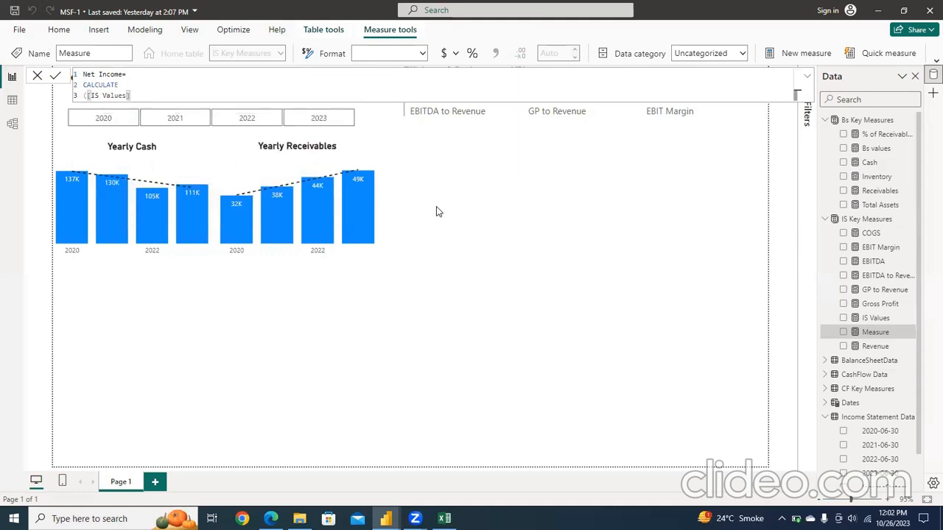
Step: Add 'Income Statement Data (2)'[IncomeStatementDetails(US$Millions)] as the filter column of the CALCULATE function
{"action": "type", "text": ","}
{"action": "key", "text": "shift+Return"}
{"action": "type", "text": "income"}
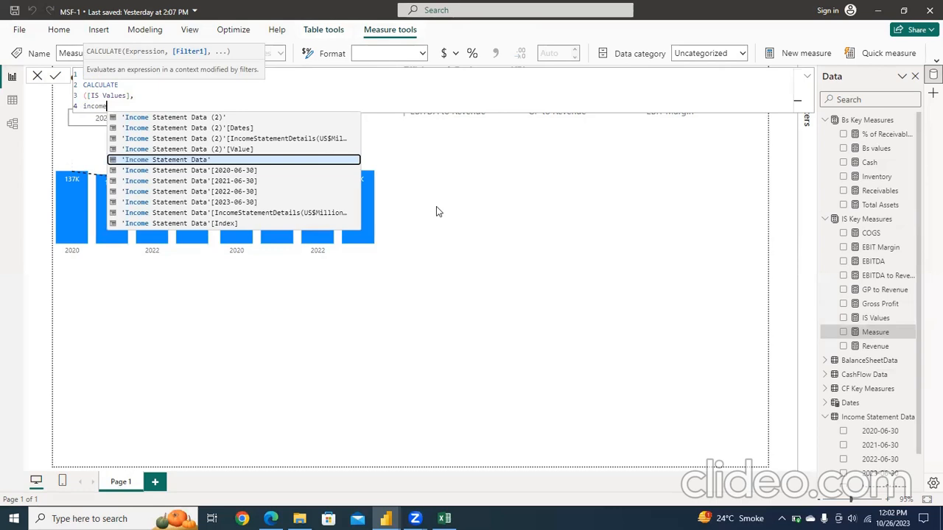
{"action": "key", "text": "Up"}
{"action": "key", "text": "Up"}
{"action": "key", "text": "Tab"}
Step: Set the filter equal to "Net Income", close the CALCULATE function and commit the measure
{"action": "type", "text": "=\""}
{"action": "type", "text": "r"}
{"action": "key", "text": "BackSpace"}
{"action": "type", "text": "Net"}
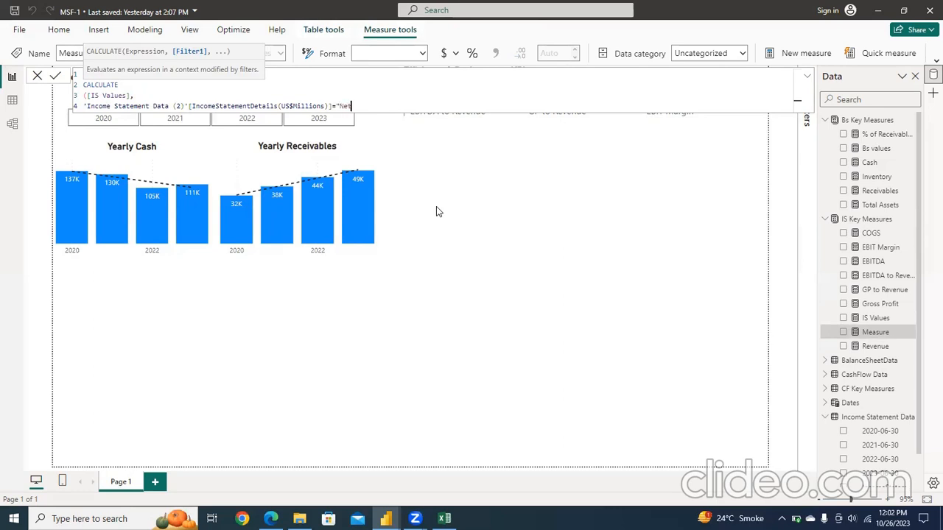
{"action": "type", "text": " Incoom"}
{"action": "key", "text": "BackSpace"}
{"action": "key", "text": "BackSpace"}
{"action": "type", "text": "me\""}
{"action": "key", "text": "Return"}
{"action": "type", "text": ")"}
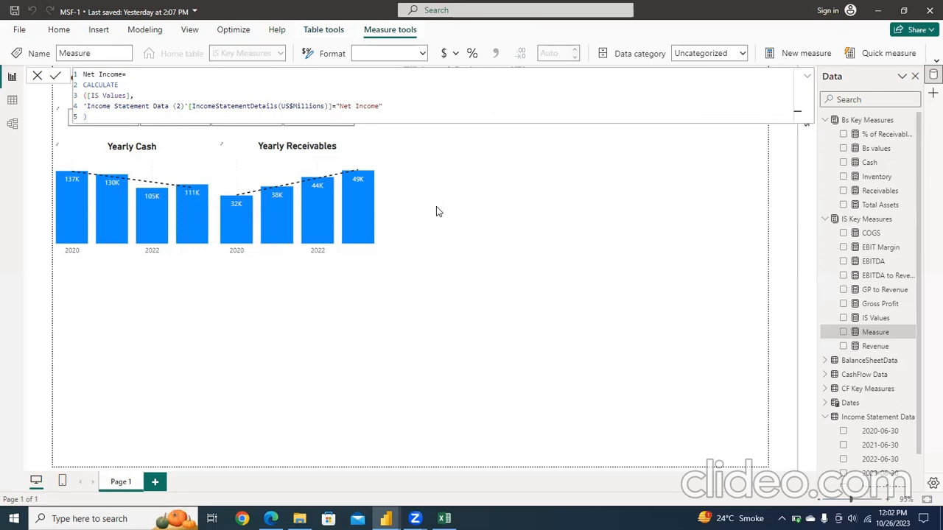
{"action": "key", "text": "Return"}
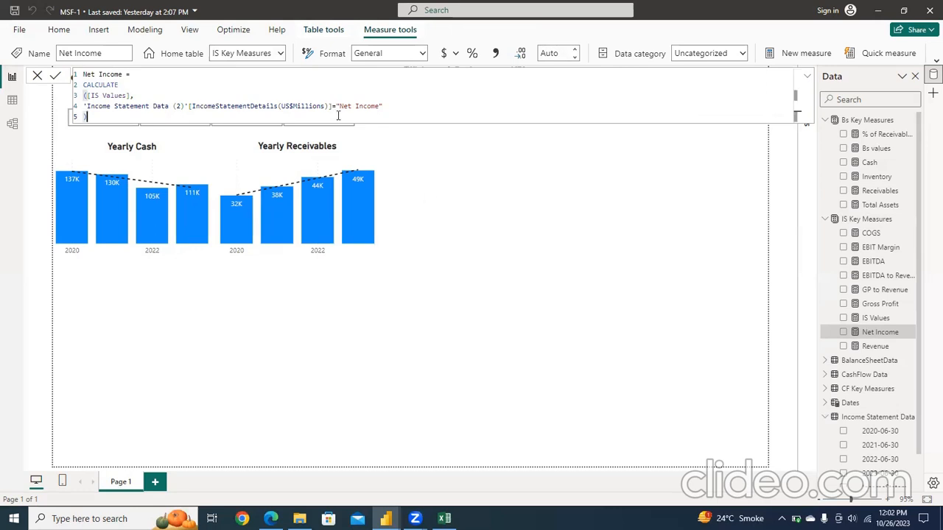
Step: Copy the complete Net Income formula into a new measure in the IS Key Measures table
{"action": "key", "text": "ctrl+a"}
{"action": "key", "text": "ctrl+c"}
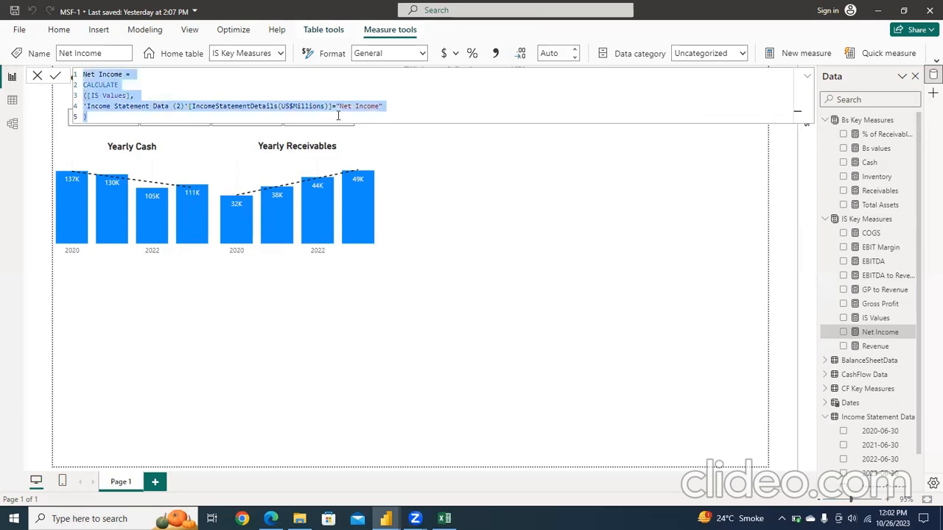
{"action": "left_click", "coordinate": [787, 54]}
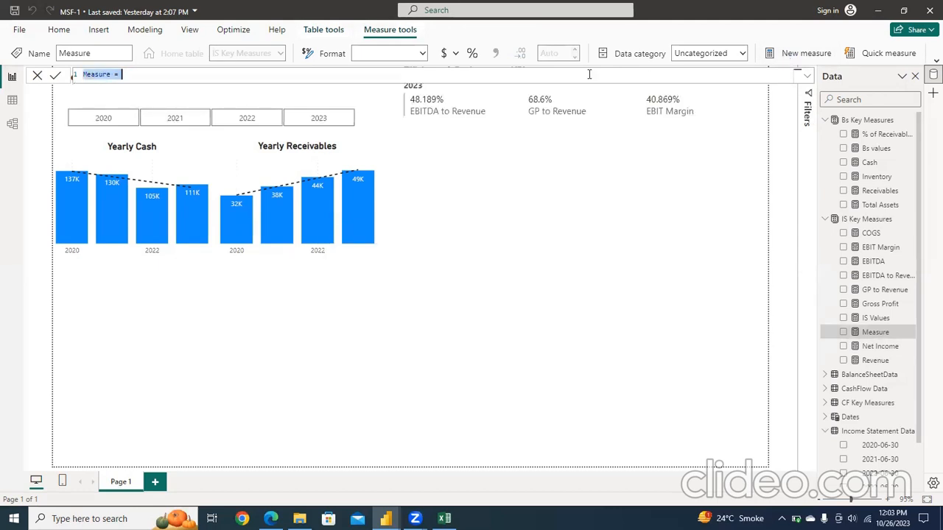
{"action": "key", "text": "ctrl+v"}
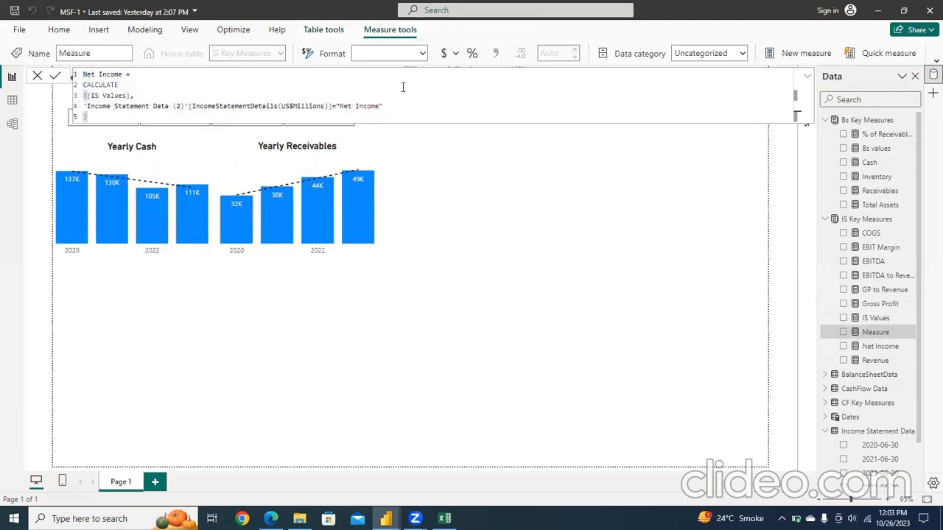
Step: Change the copied formula's filter value to "Pre-Tax Income"
{"action": "left_click", "coordinate": [356, 106]}
{"action": "key", "text": "BackSpace"}
{"action": "key", "text": "BackSpace"}
{"action": "key", "text": "BackSpace"}
{"action": "key", "text": "BackSpace"}
{"action": "type", "text": "Pre-Tax"}
Step: Rename the copied measure to "Pre-Tax Income" in its formula and commit it
{"action": "key", "text": "Up"}
{"action": "key", "text": "Up"}
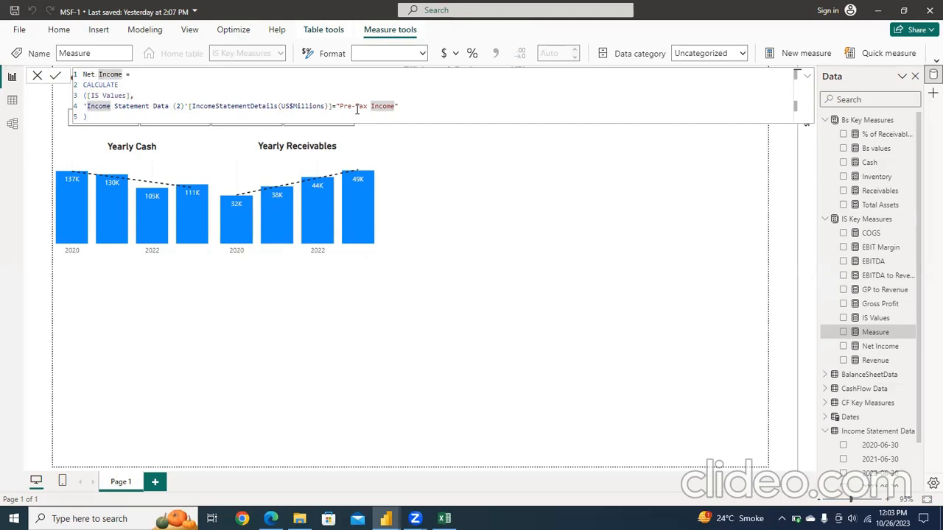
{"action": "key", "text": "BackSpace"}
{"action": "key", "text": "BackSpace"}
{"action": "key", "text": "BackSpace"}
{"action": "key", "text": "BackSpace"}
{"action": "type", "text": "Pre-Tax"}
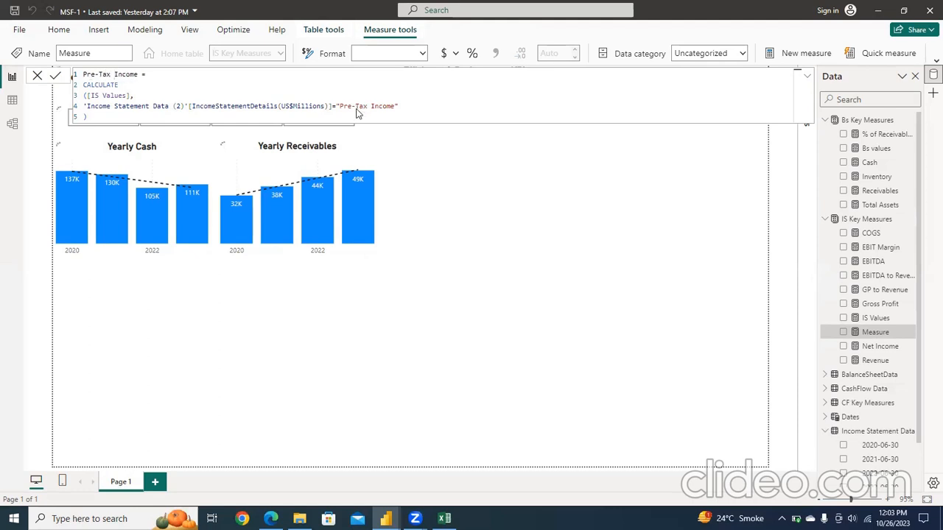
{"action": "key", "text": "Return"}
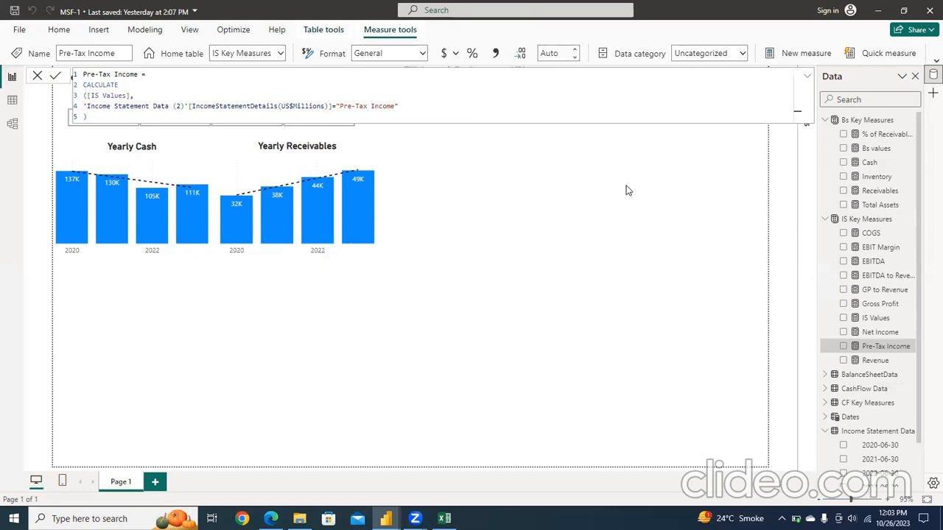
{"action": "left_click", "coordinate": [649, 196]}
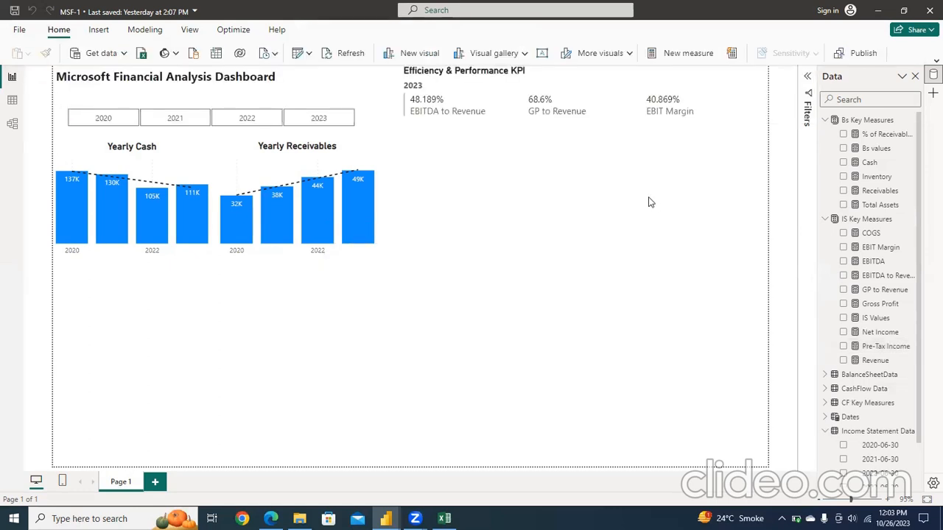
Step: Create a stacked bar chart from the Pre-Tax Income and Net Income measures
{"action": "left_click", "coordinate": [844, 347]}
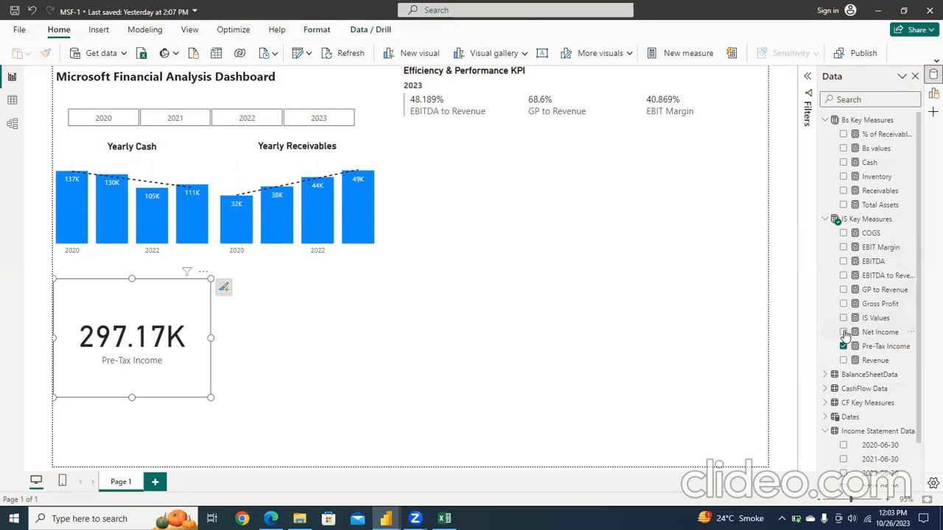
{"action": "left_click", "coordinate": [844, 332]}
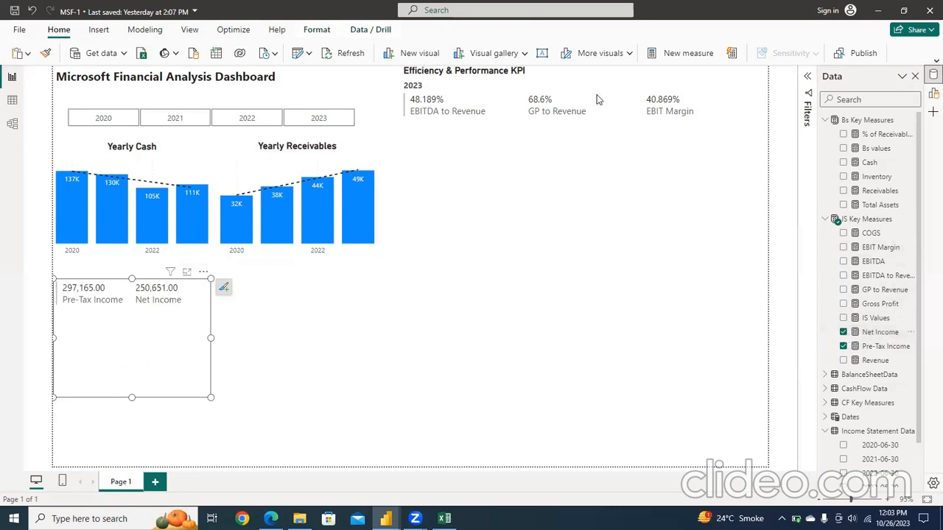
{"action": "left_click", "coordinate": [932, 95]}
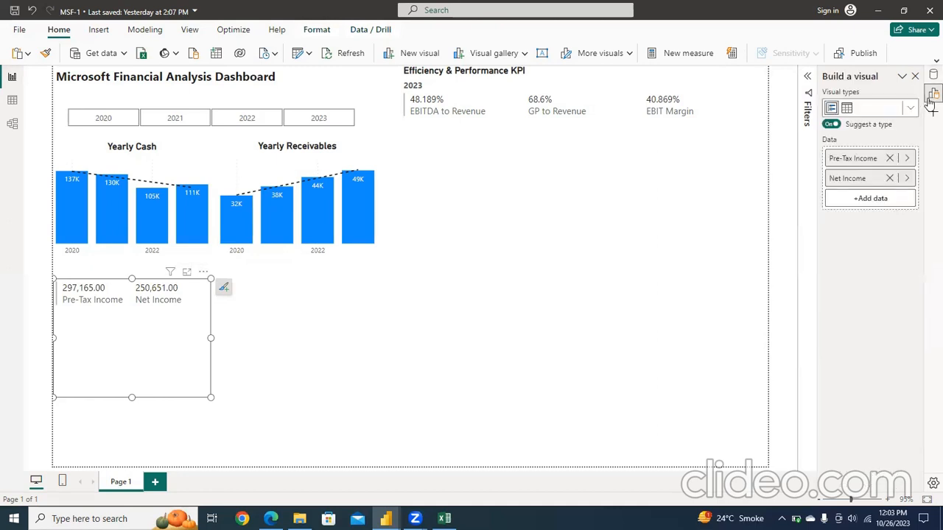
{"action": "left_click", "coordinate": [910, 110]}
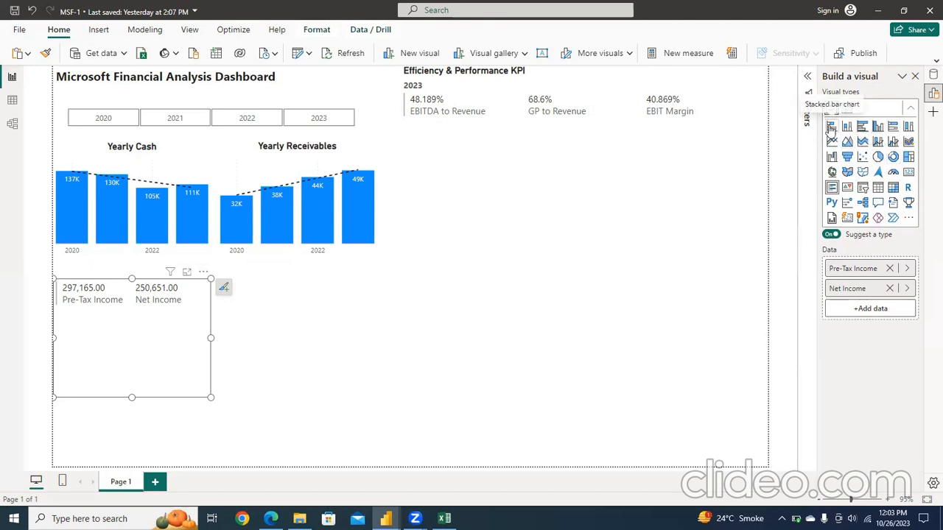
{"action": "left_click", "coordinate": [830, 127]}
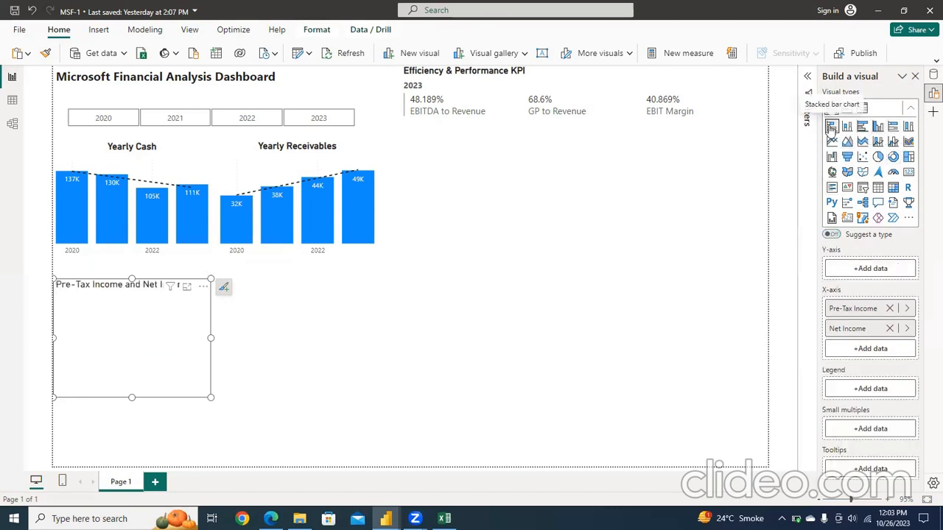
Step: Put the Year level of the Dates table's Date hierarchy on the bar chart's Y-axis
{"action": "left_click", "coordinate": [876, 271]}
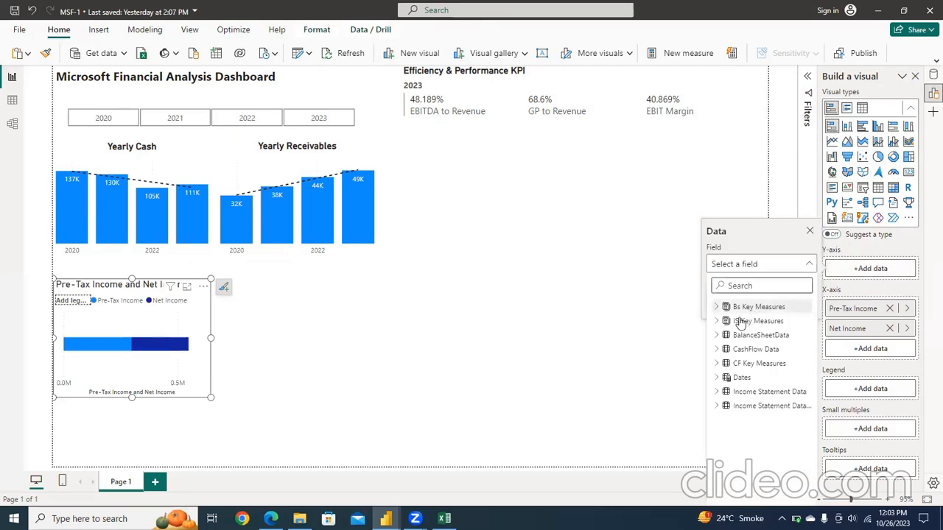
{"action": "left_click", "coordinate": [716, 378]}
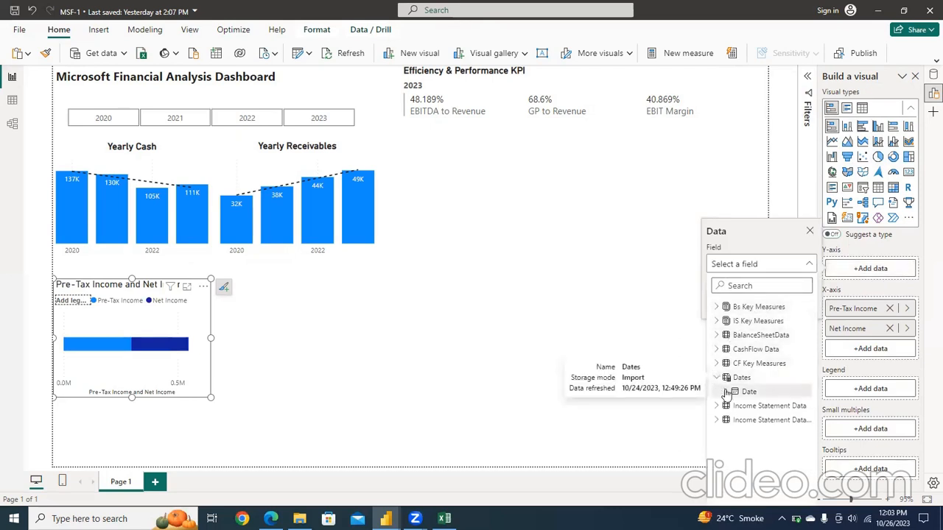
{"action": "left_click", "coordinate": [726, 392]}
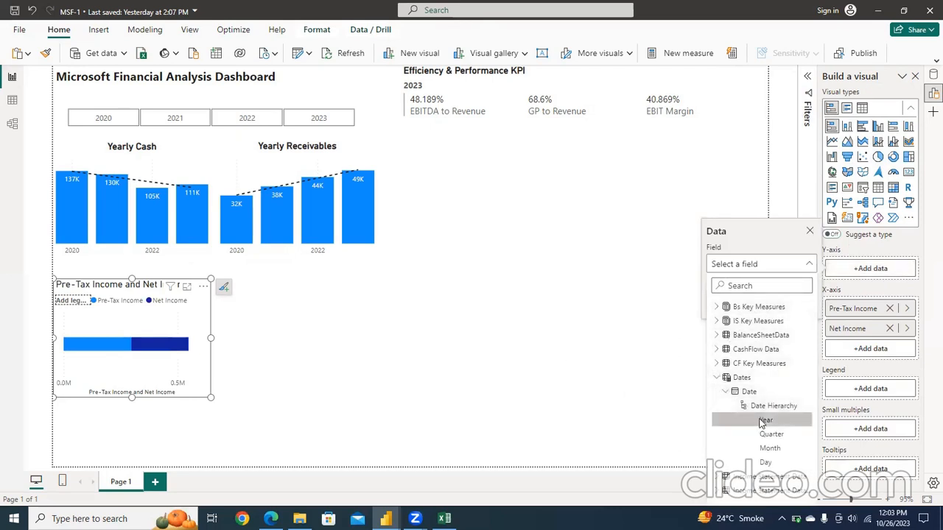
{"action": "left_click", "coordinate": [736, 420]}
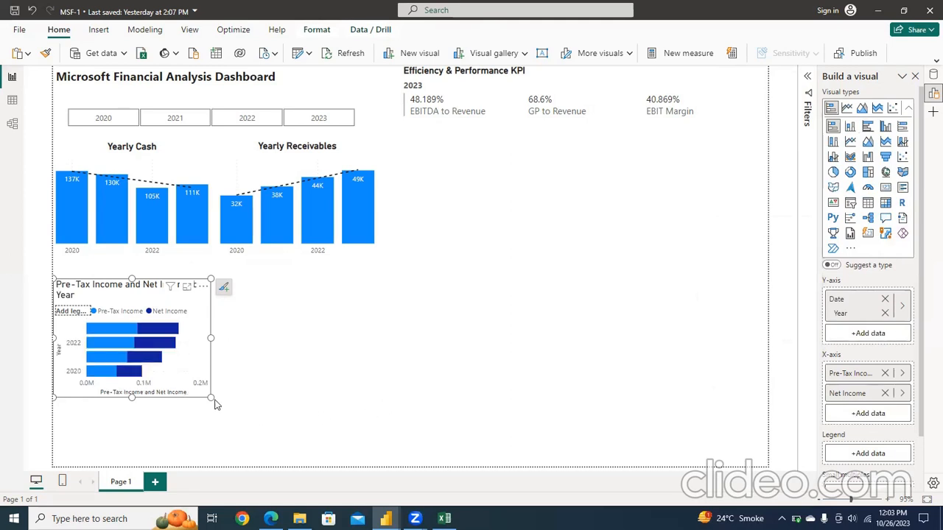
Step: Enlarge the income bar chart to fill the space between the Yearly Cash chart and the page's lower edge, slightly wider than Yearly Cash
{"action": "left_click_drag", "start_coordinate": [209, 398], "coordinate": [243, 462]}
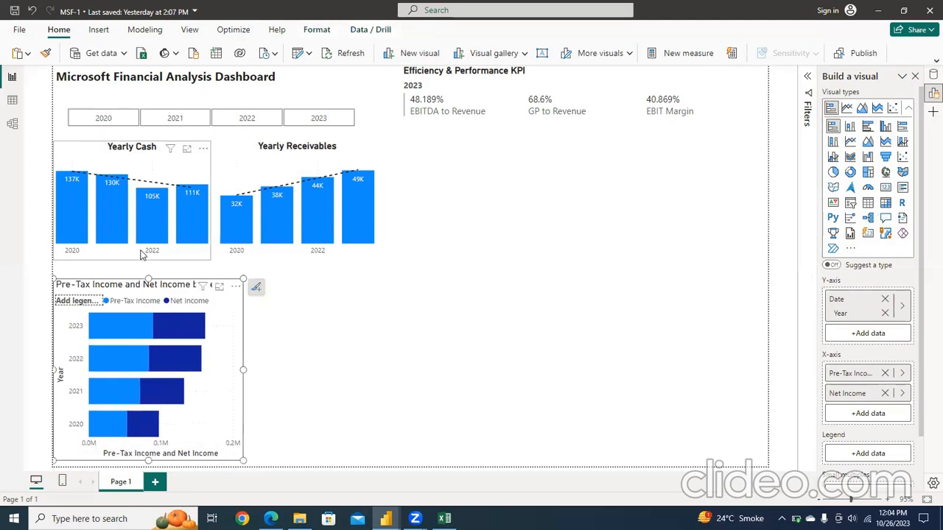
{"action": "left_click_drag", "start_coordinate": [148, 274], "coordinate": [147, 267]}
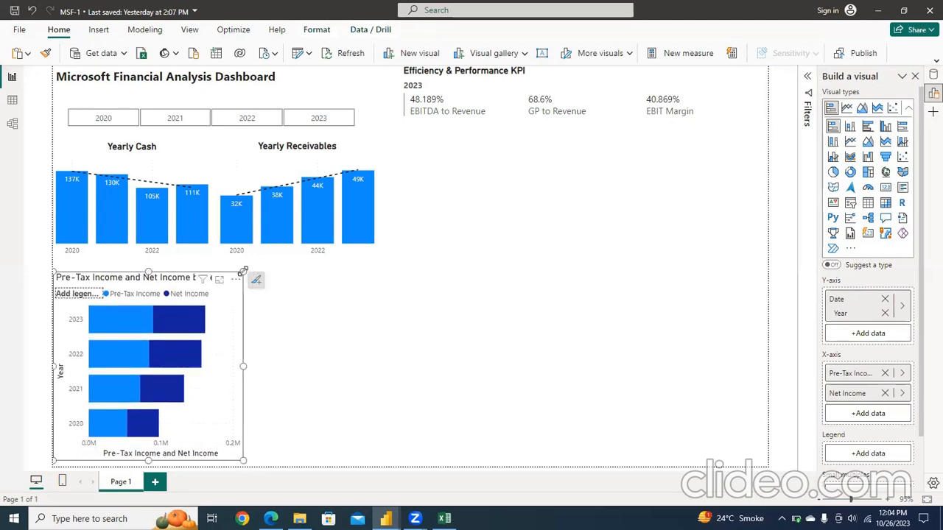
{"action": "left_click_drag", "start_coordinate": [244, 272], "coordinate": [233, 278]}
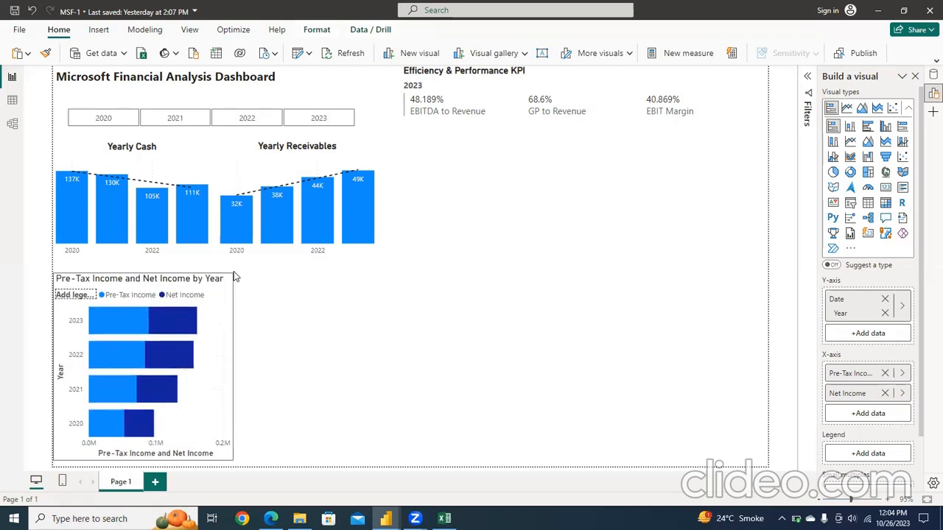
Step: Turn on total labels and data labels for the income bar chart
{"action": "left_click", "coordinate": [245, 282]}
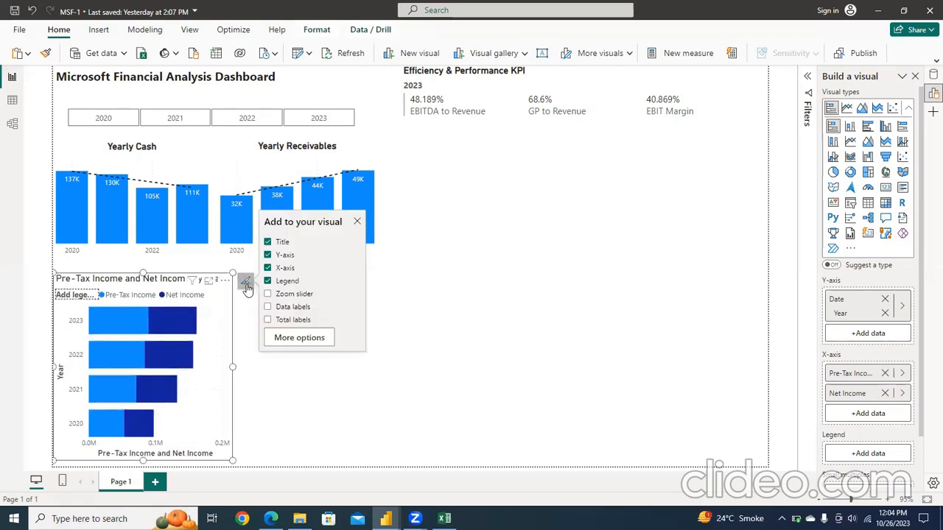
{"action": "left_click", "coordinate": [268, 319]}
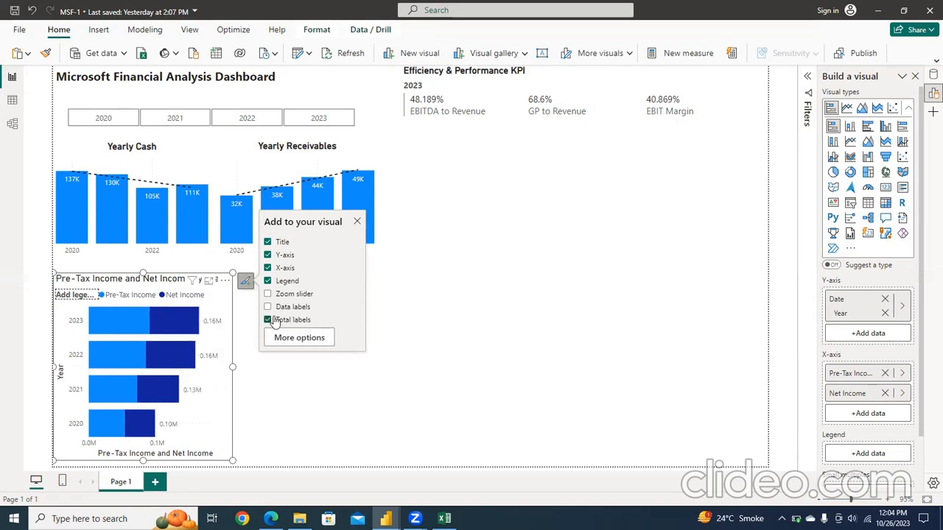
{"action": "left_click", "coordinate": [268, 307]}
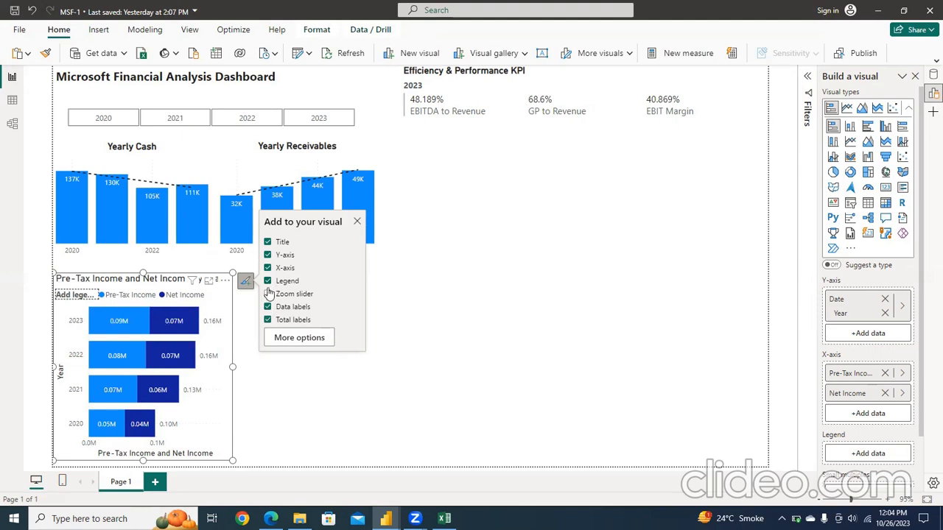
Step: Turn off the legend title of the income bar chart
{"action": "left_click", "coordinate": [302, 339]}
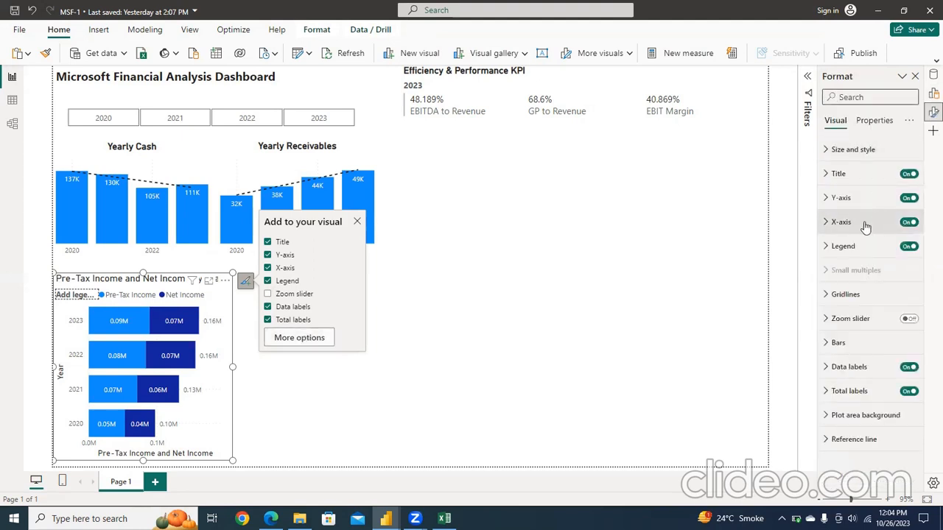
{"action": "left_click", "coordinate": [832, 247]}
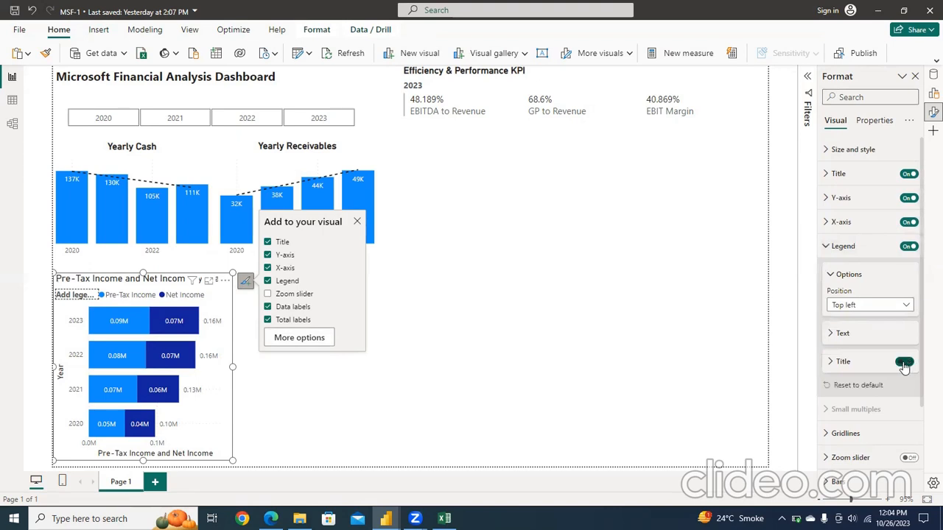
{"action": "left_click", "coordinate": [904, 364]}
{"action": "left_click", "coordinate": [828, 248]}
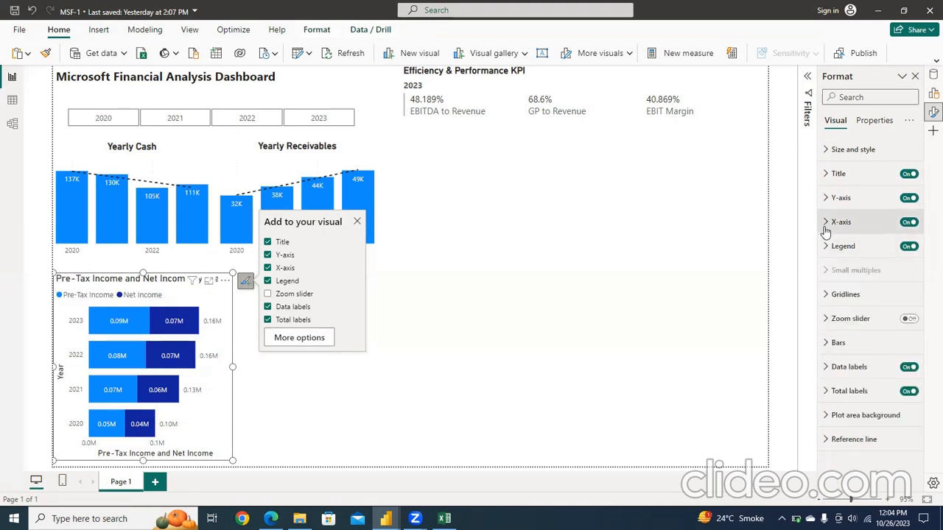
Step: Turn off the income bar chart's X-axis together with its title
{"action": "left_click", "coordinate": [825, 228]}
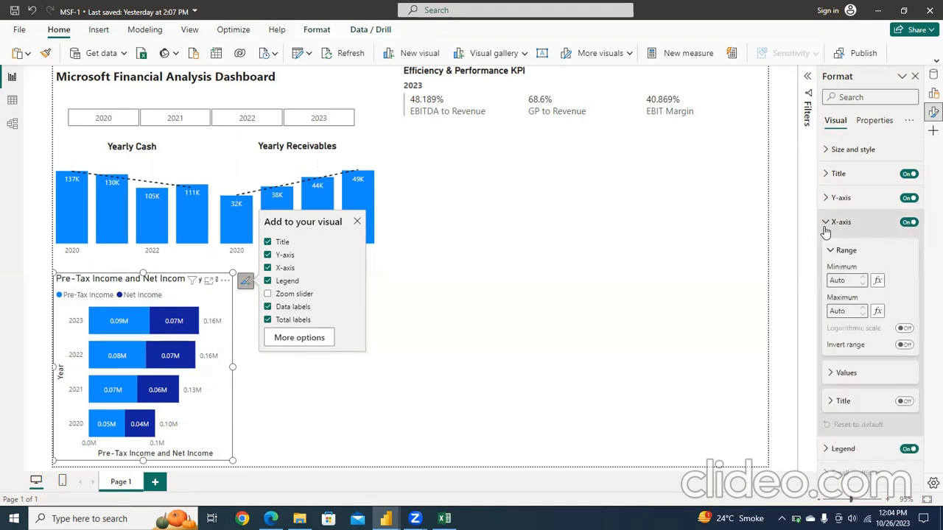
{"action": "left_click", "coordinate": [909, 224]}
{"action": "left_click", "coordinate": [905, 402]}
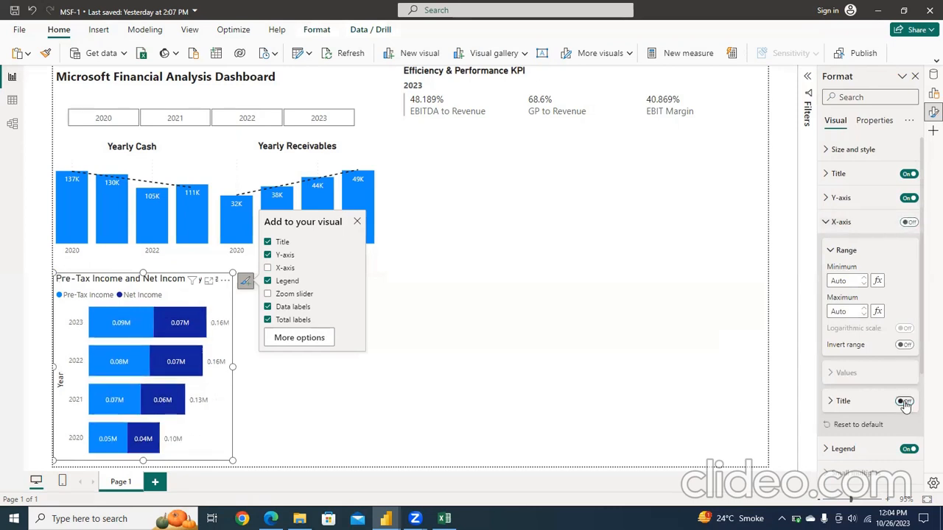
{"action": "left_click", "coordinate": [827, 223]}
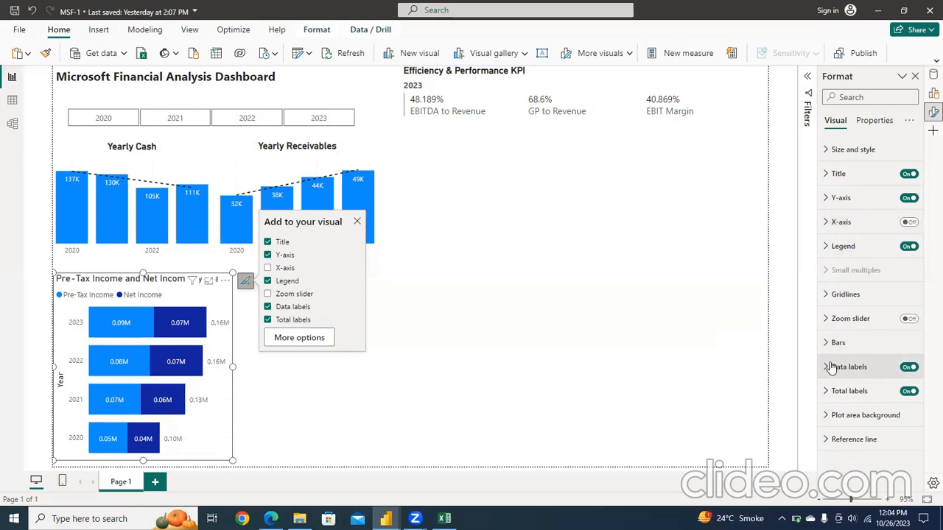
Step: Turn off the Y-axis title of the income bar chart, keeping the year values
{"action": "left_click", "coordinate": [824, 199]}
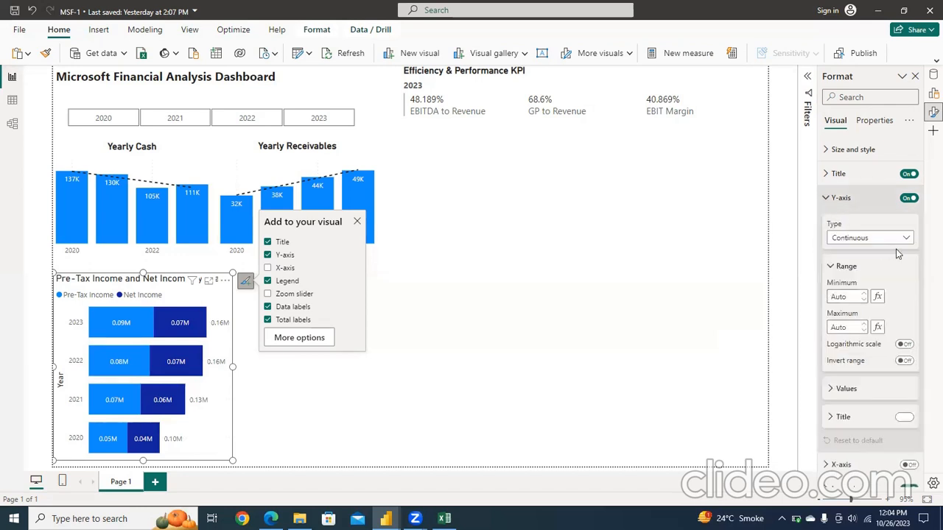
{"action": "left_click", "coordinate": [904, 418]}
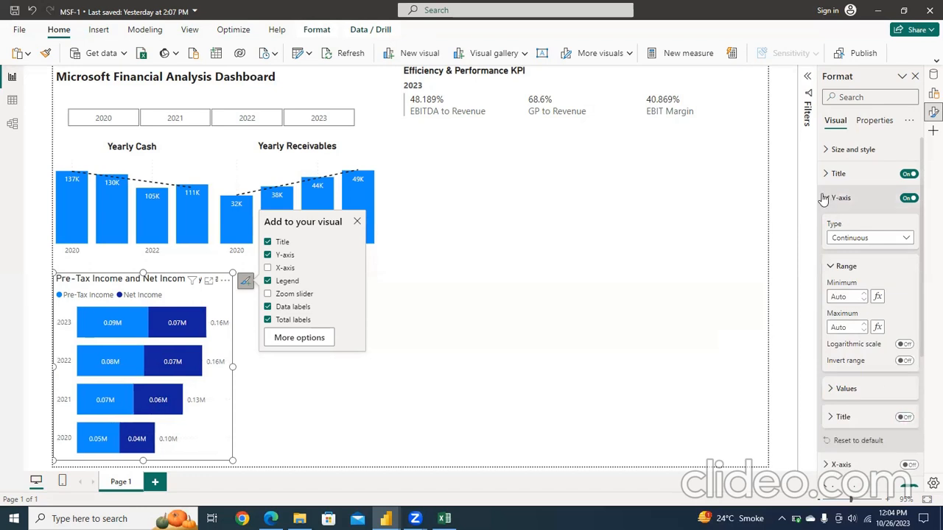
{"action": "left_click", "coordinate": [826, 198]}
Step: Set the income bar chart's title font size to 13
{"action": "left_click", "coordinate": [824, 177]}
{"action": "left_click", "coordinate": [824, 177]}
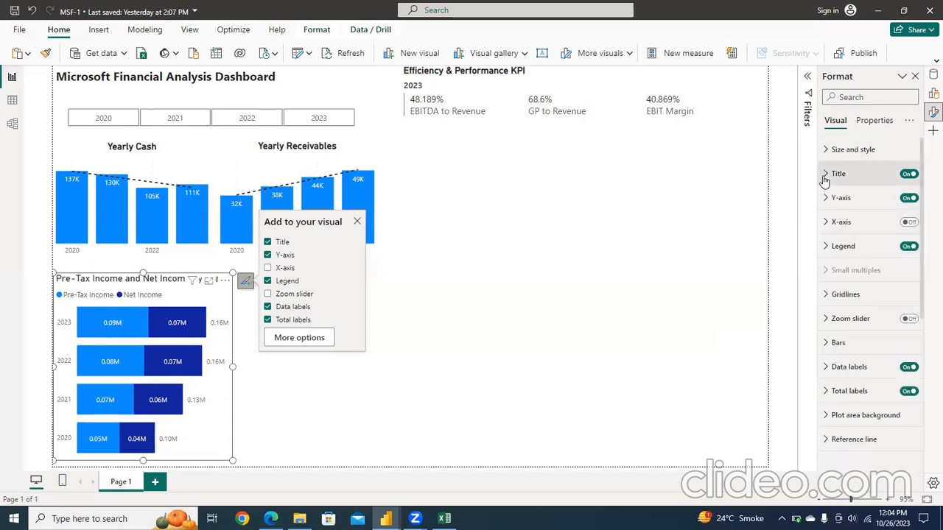
{"action": "left_click", "coordinate": [825, 177]}
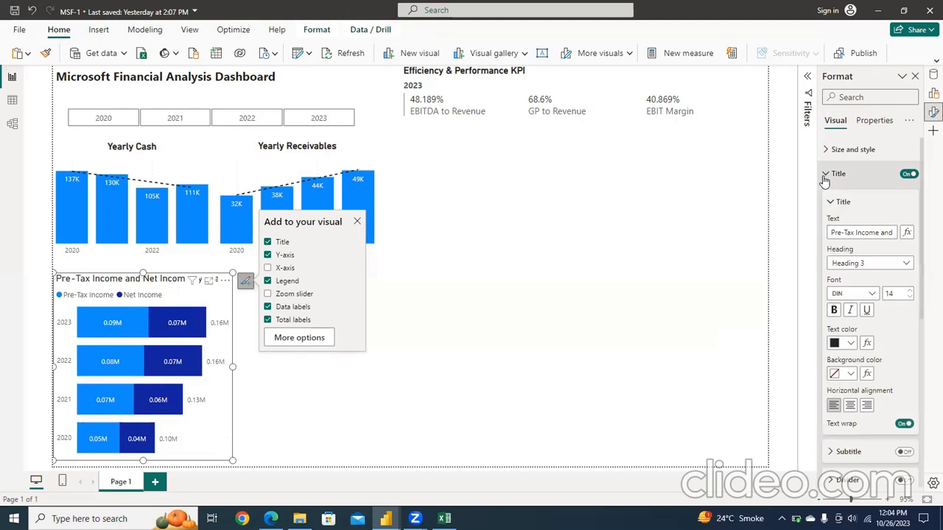
{"action": "left_click", "coordinate": [910, 297]}
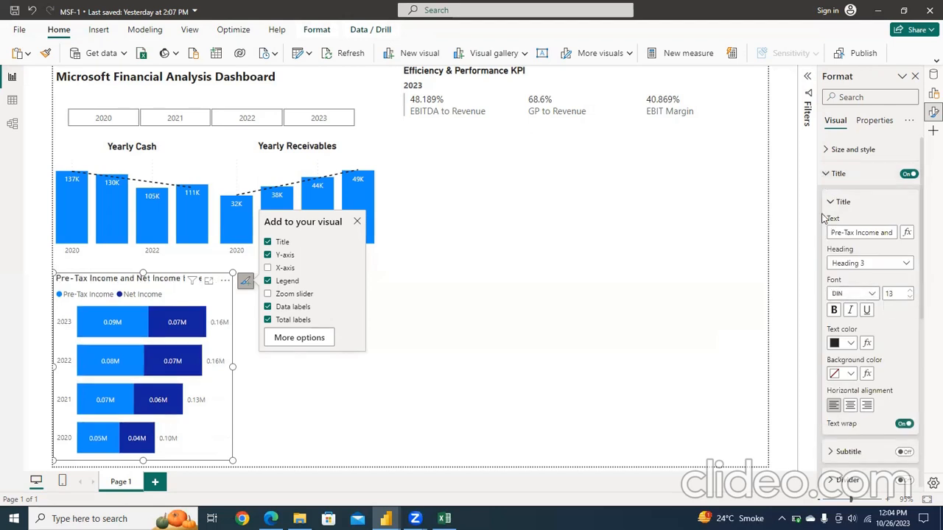
{"action": "left_click", "coordinate": [827, 175]}
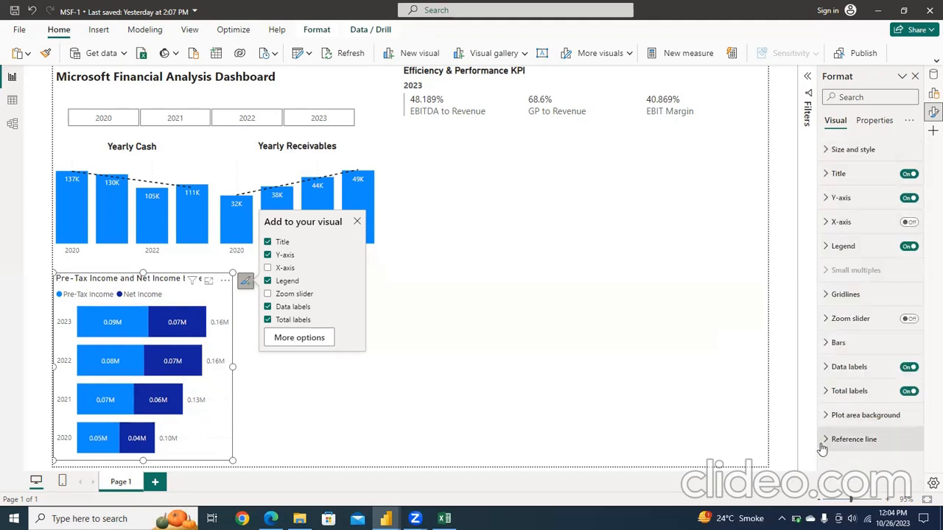
{"action": "left_click", "coordinate": [825, 346]}
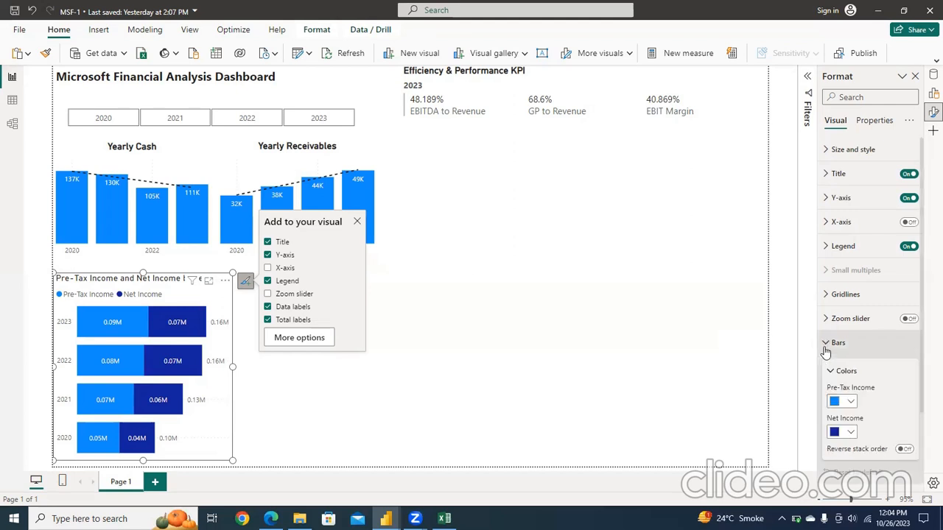
{"action": "left_click", "coordinate": [852, 432]}
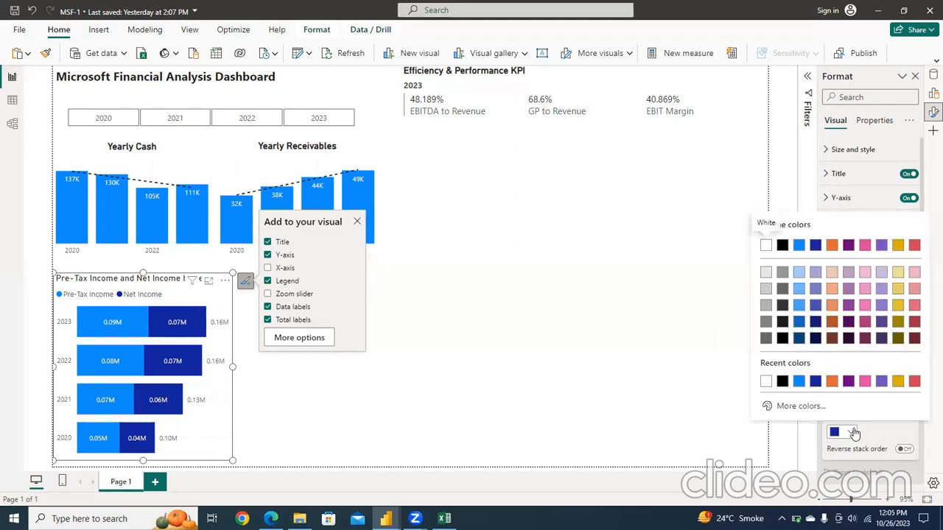
{"action": "left_click", "coordinate": [855, 432]}
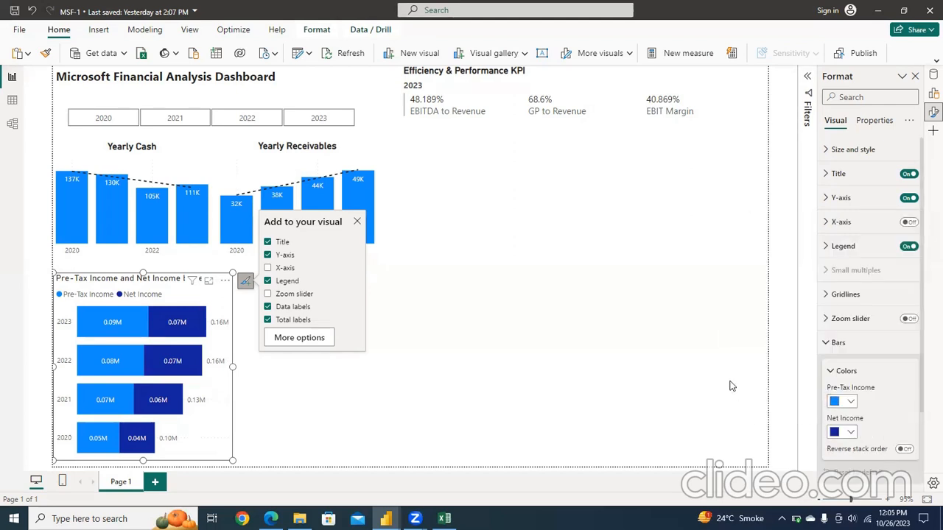
{"action": "left_click", "coordinate": [523, 378]}
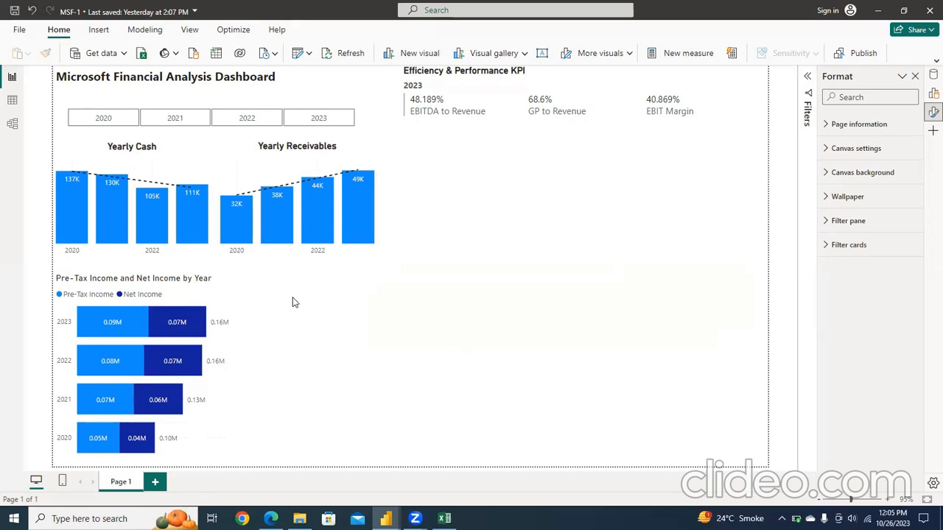
{"action": "left_click", "coordinate": [228, 300]}
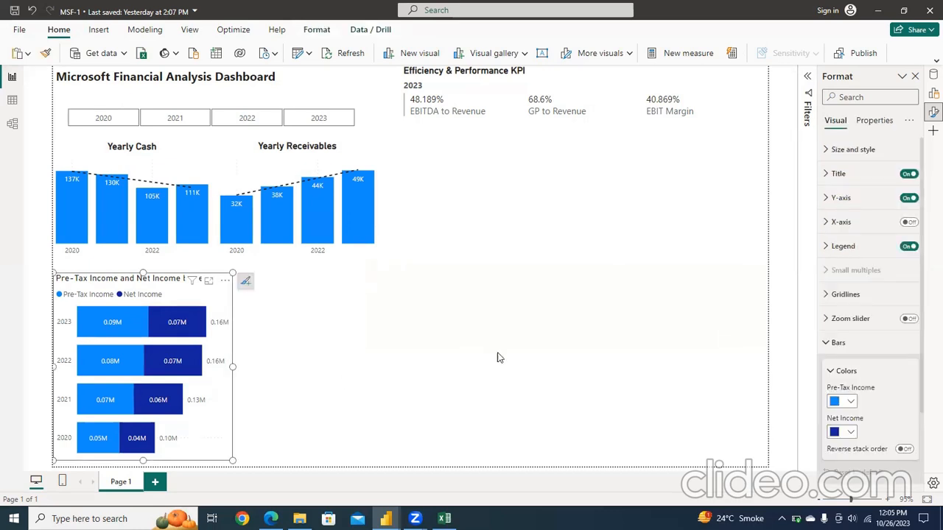